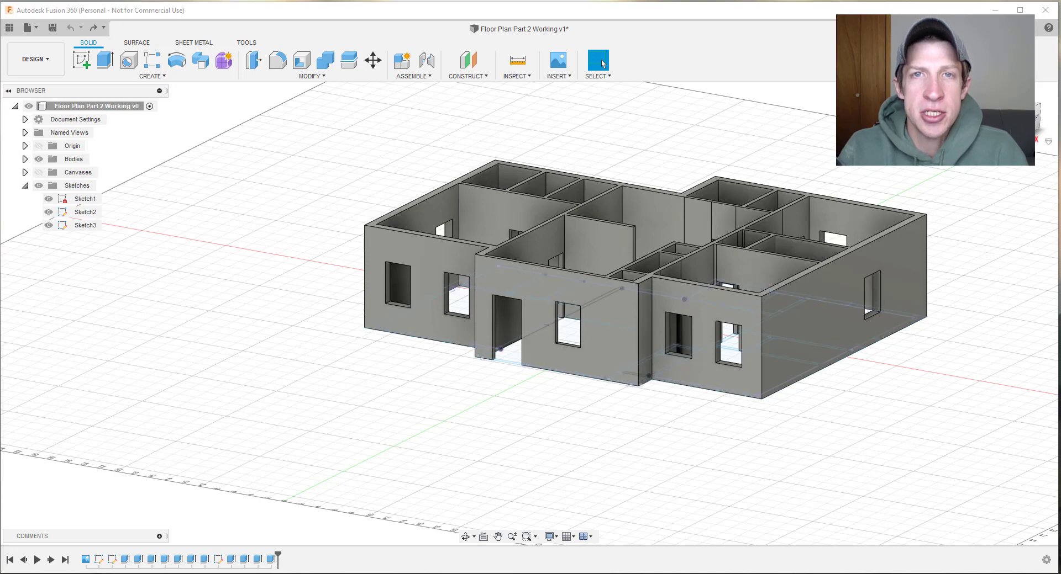
Examine the house's wall layout and the door opening in the protruding front wall.
{"action": "scroll", "coordinate": [649, 301], "scroll_direction": "up", "scroll_amount": 2}
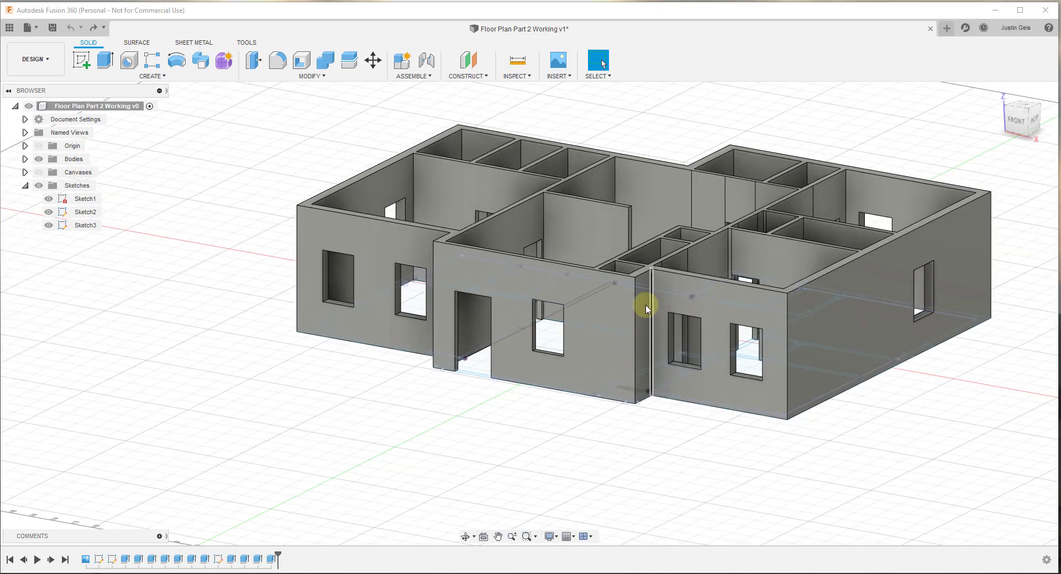
{"action": "middle_click_drag", "start_coordinate": [694, 289], "coordinate": [698, 312], "text": "shift"}
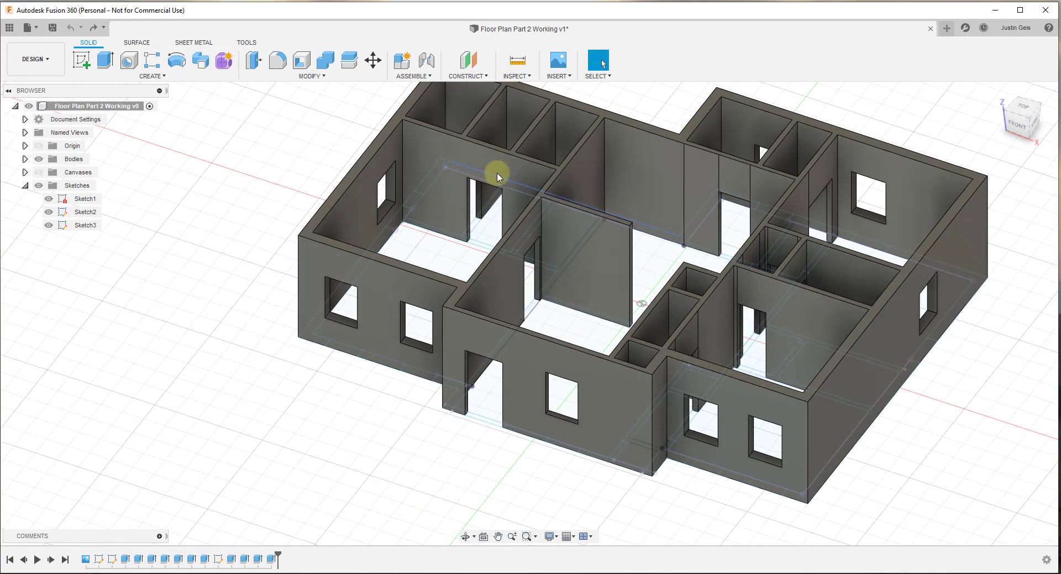
{"action": "scroll", "coordinate": [481, 312], "scroll_direction": "down", "scroll_amount": 3}
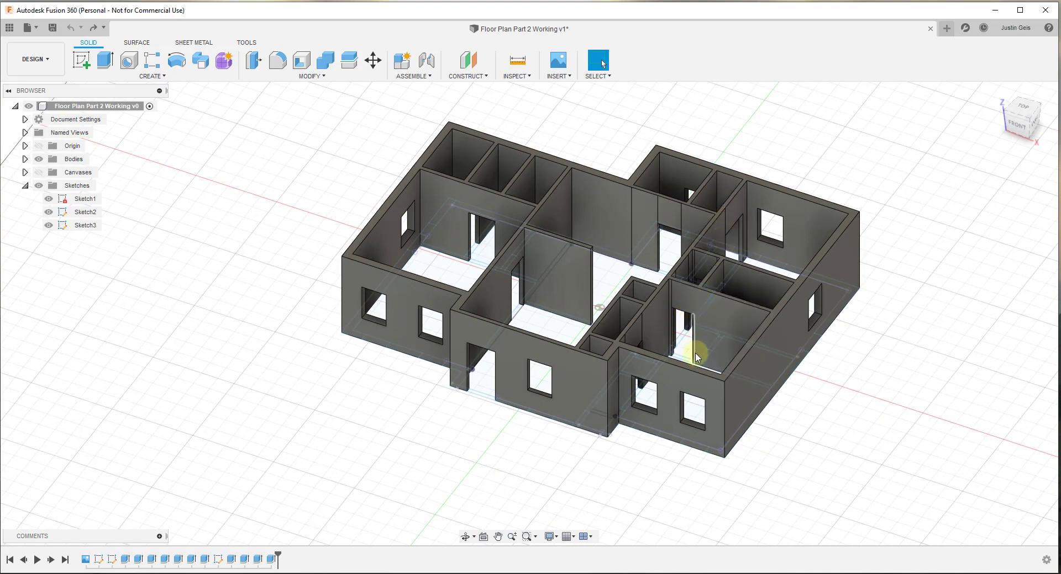
{"action": "scroll", "coordinate": [734, 276], "scroll_direction": "down", "scroll_amount": 2}
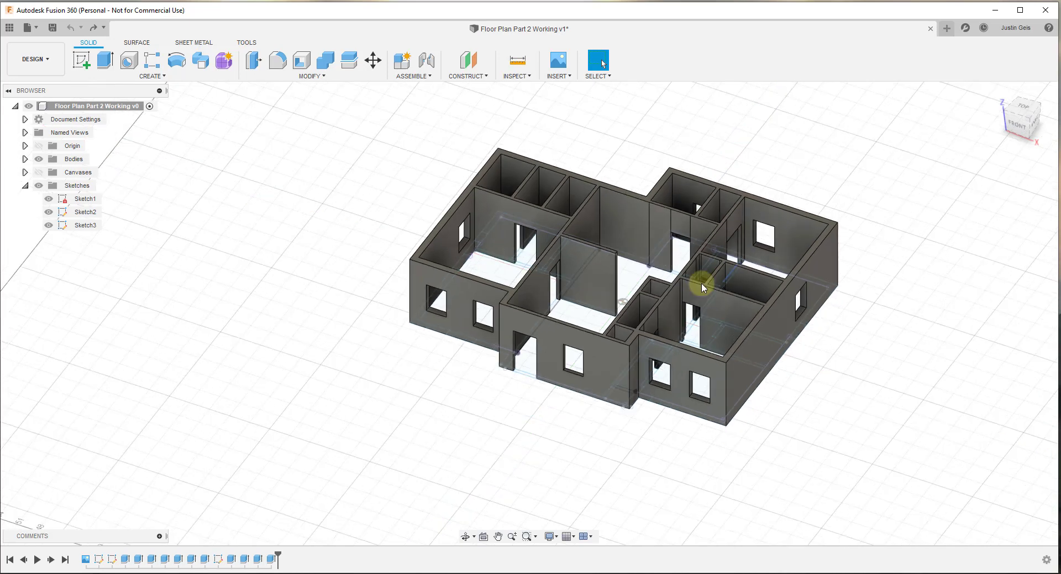
{"action": "scroll", "coordinate": [587, 391], "scroll_direction": "up", "scroll_amount": 3}
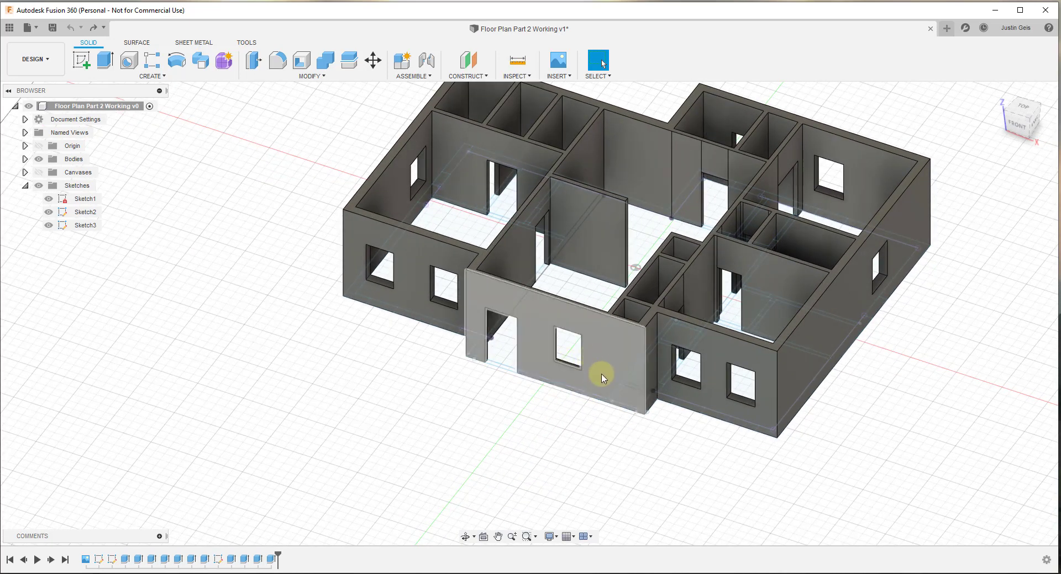
{"action": "scroll", "coordinate": [603, 381], "scroll_direction": "up", "scroll_amount": 3}
{"action": "middle_click_drag", "start_coordinate": [604, 381], "coordinate": [610, 349]}
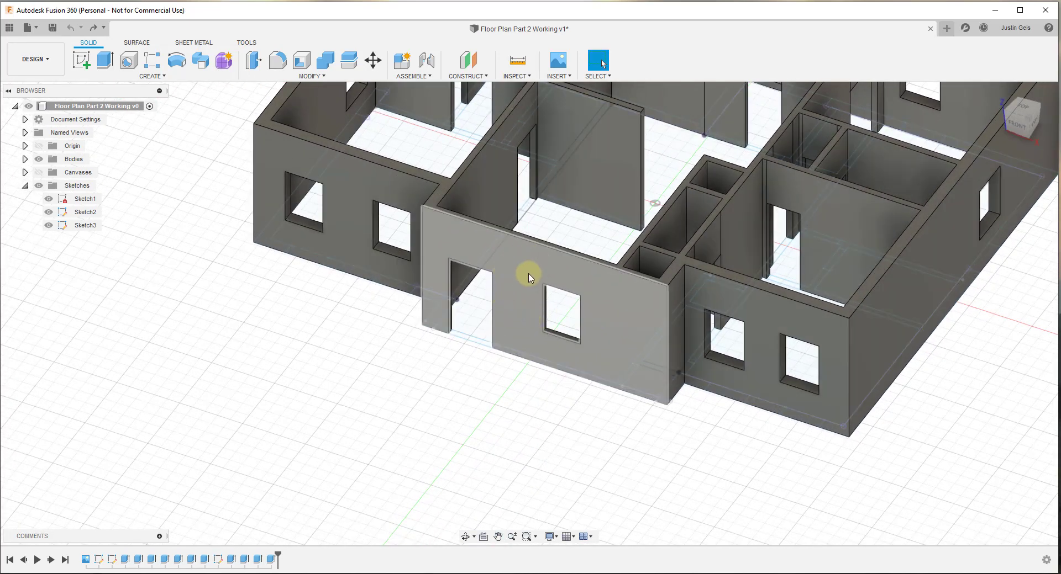
{"action": "scroll", "coordinate": [522, 301], "scroll_direction": "up", "scroll_amount": 3}
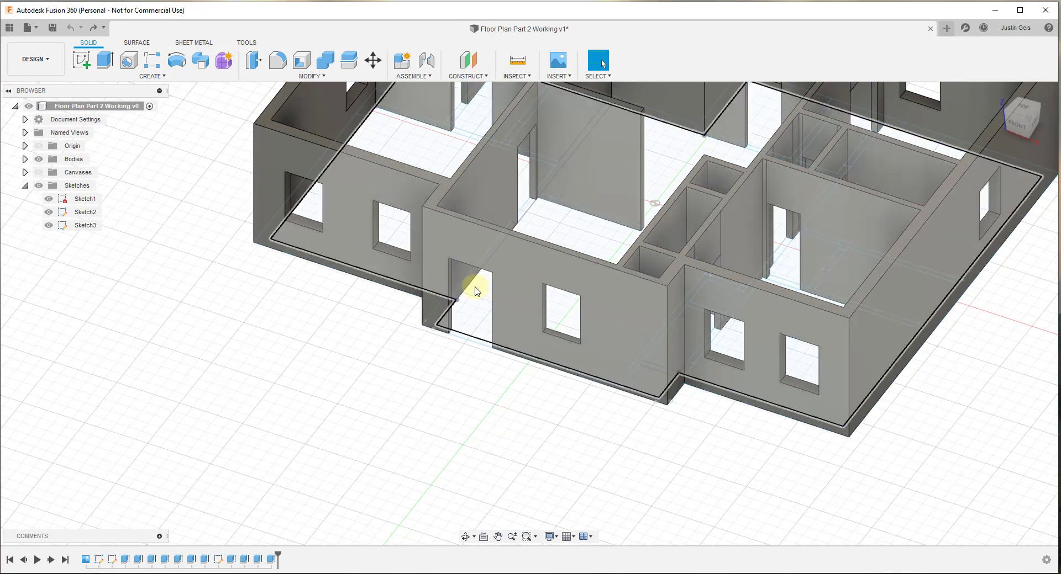
{"action": "middle_click_drag", "start_coordinate": [519, 290], "coordinate": [525, 291]}
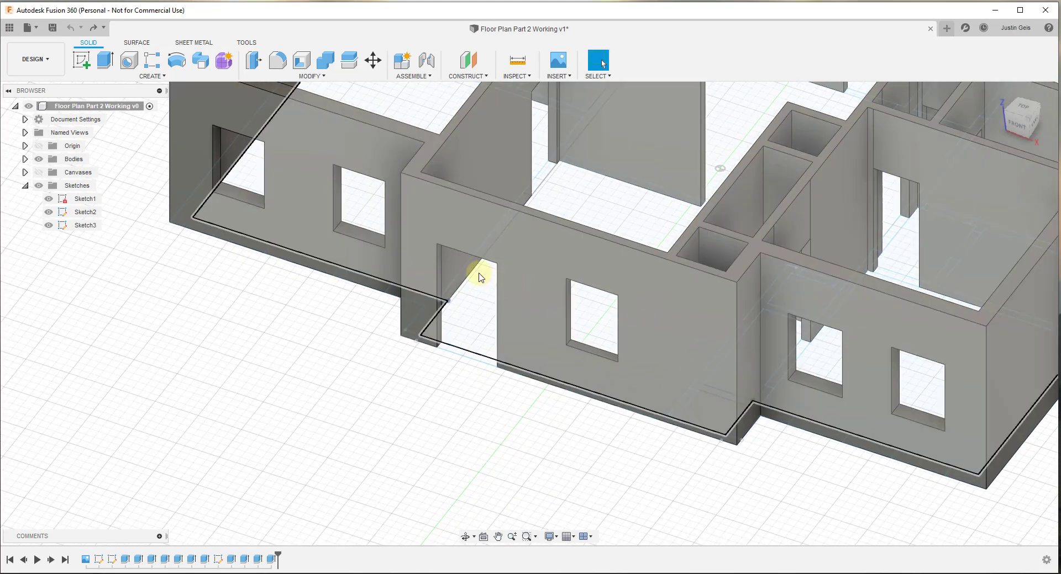
{"action": "scroll", "coordinate": [423, 272], "scroll_direction": "up", "scroll_amount": 3}
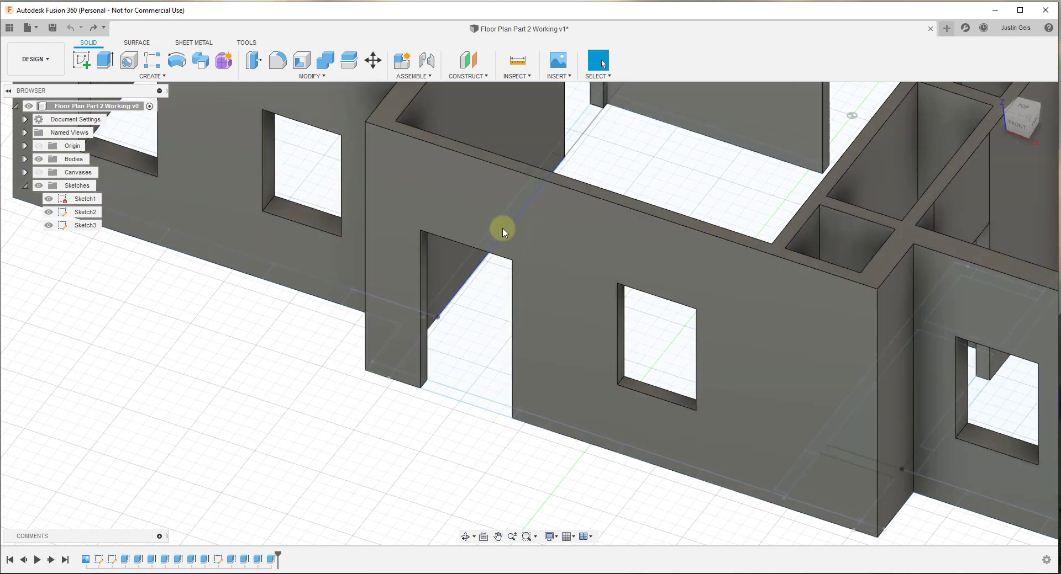
Start a sketch on the front wall face and draw a 3.5 ft by 7 ft rectangle tracing the door opening.
{"action": "left_click", "coordinate": [83, 64]}
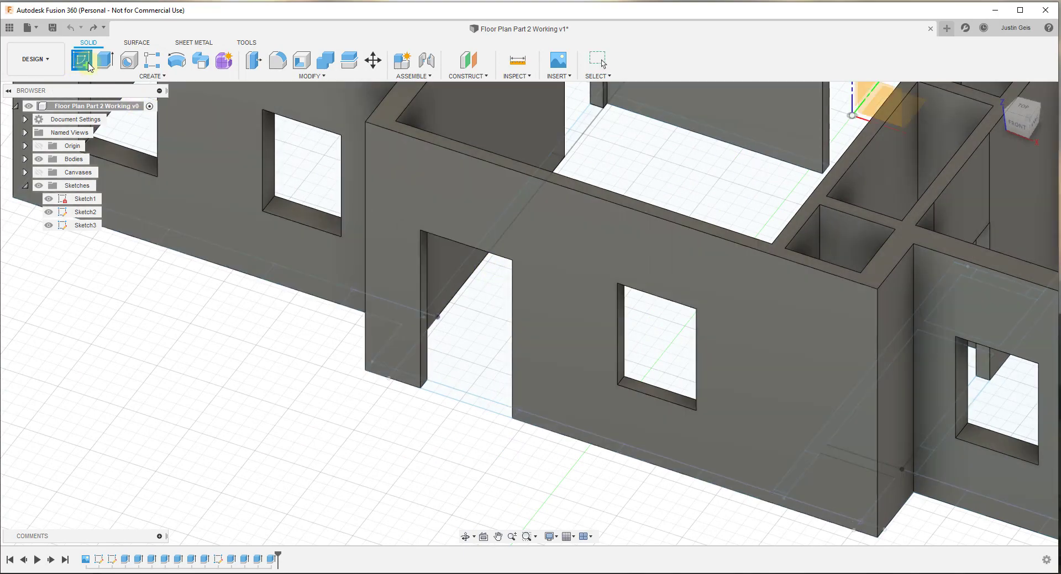
{"action": "left_click", "coordinate": [524, 235]}
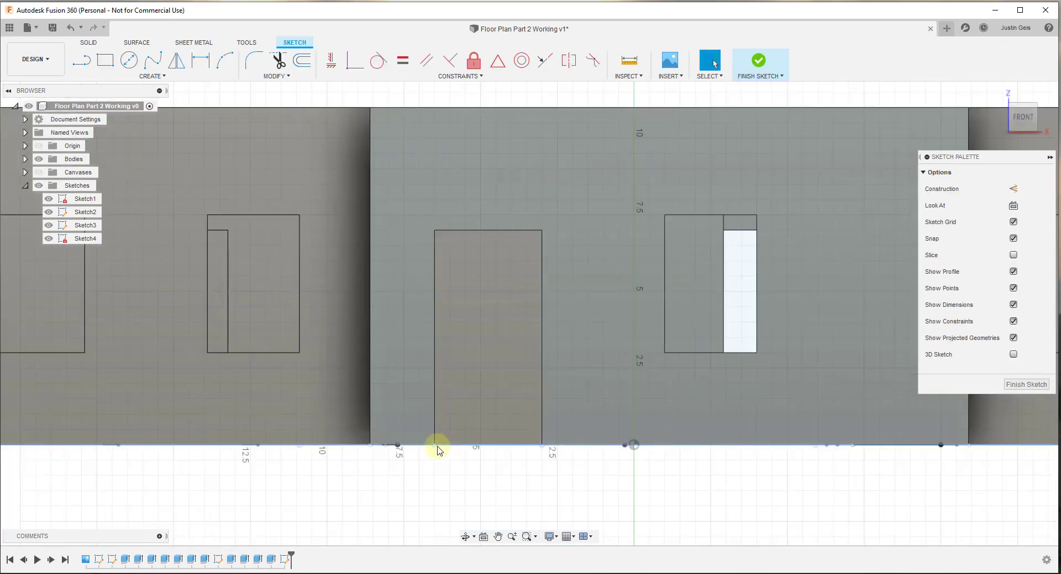
{"action": "key", "text": "r"}
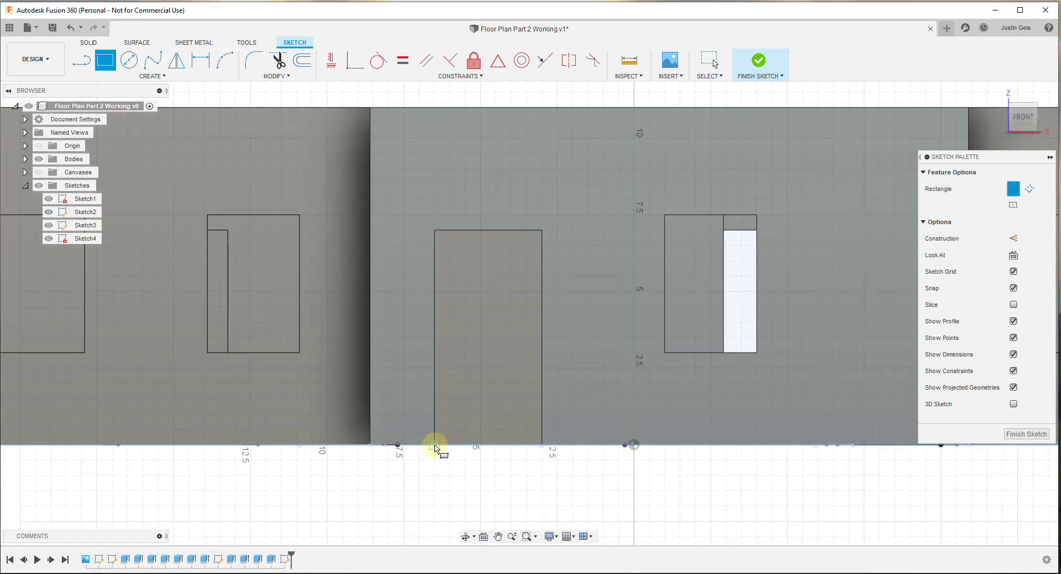
{"action": "left_click", "coordinate": [435, 445]}
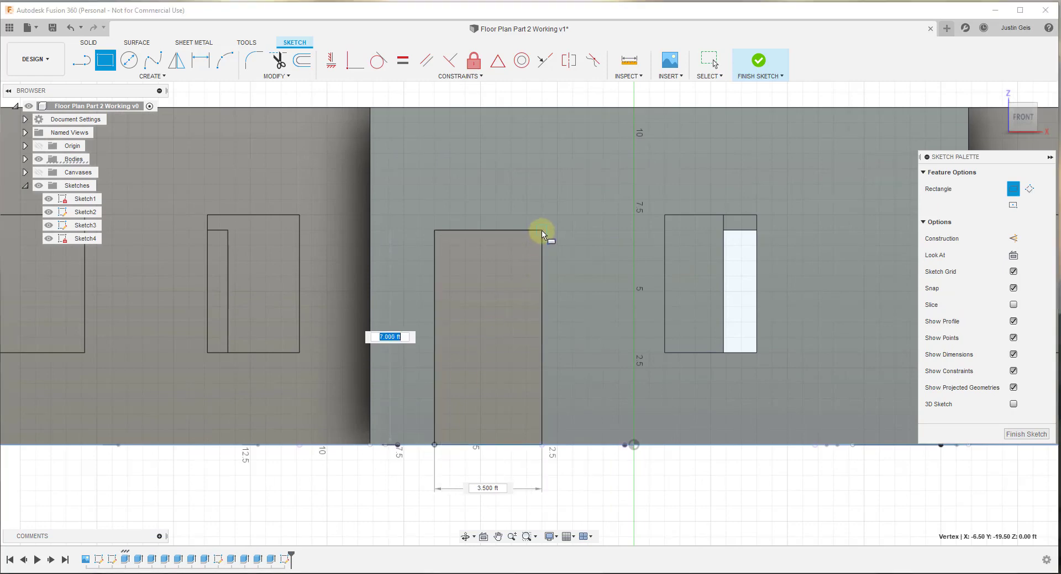
{"action": "left_click", "coordinate": [540, 247]}
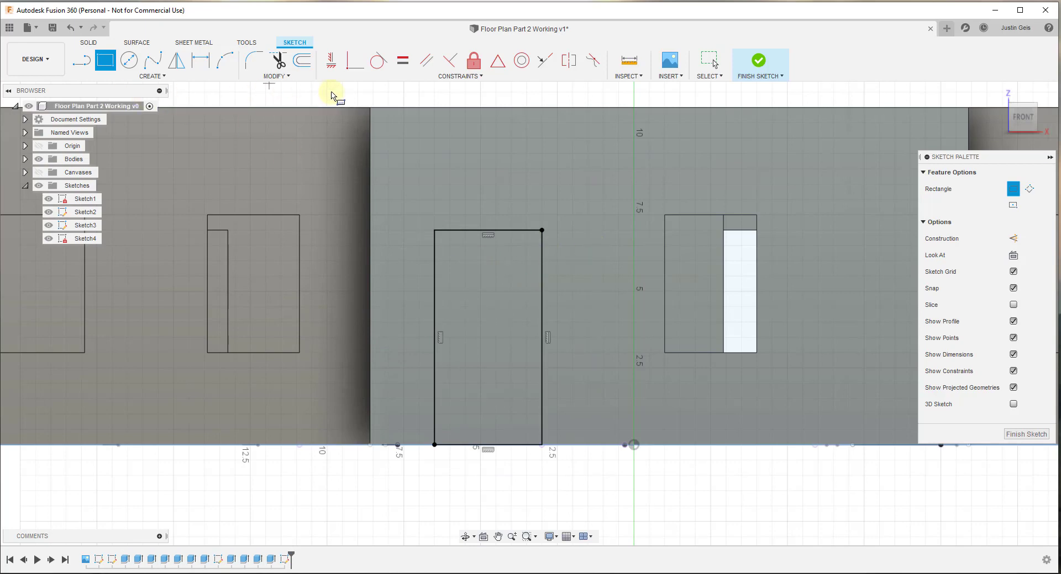
Offset the door rectangle 2 inches inward to outline the frame.
{"action": "left_click", "coordinate": [301, 60]}
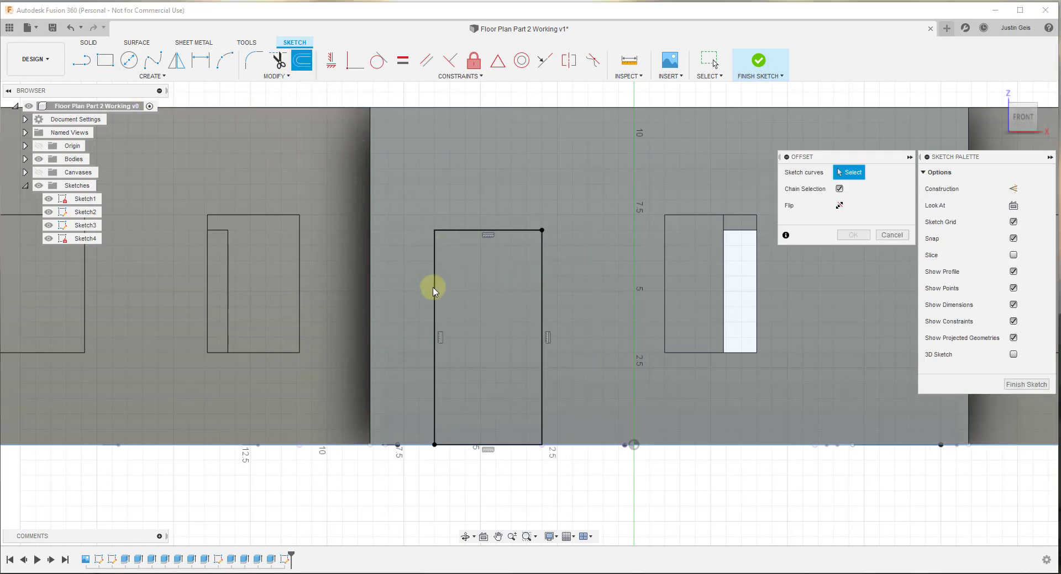
{"action": "left_click", "coordinate": [435, 278]}
{"action": "left_click_drag", "start_coordinate": [434, 279], "coordinate": [437, 283]}
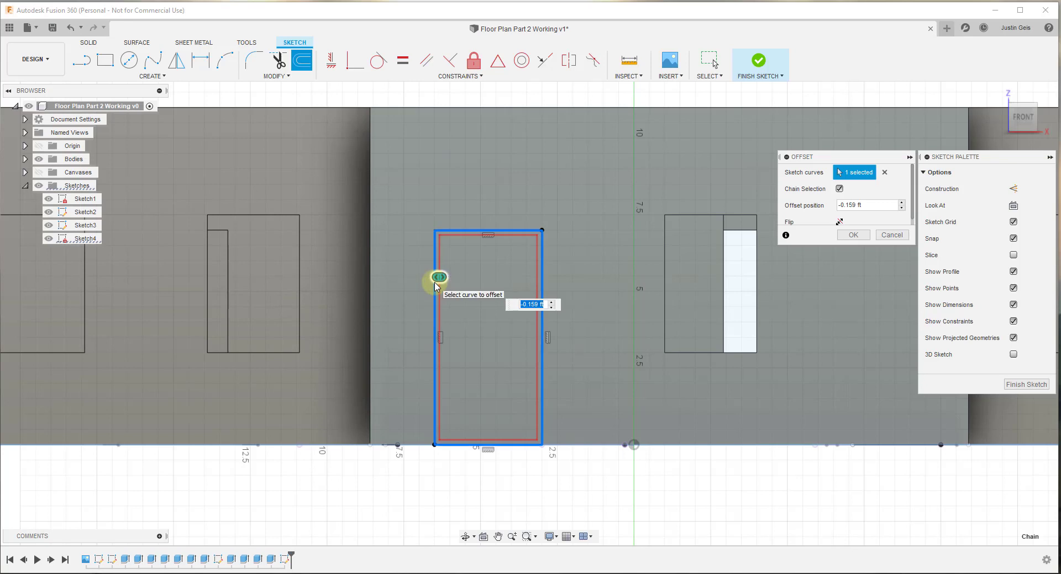
{"action": "type", "text": "-2"}
{"action": "key", "text": "Return"}
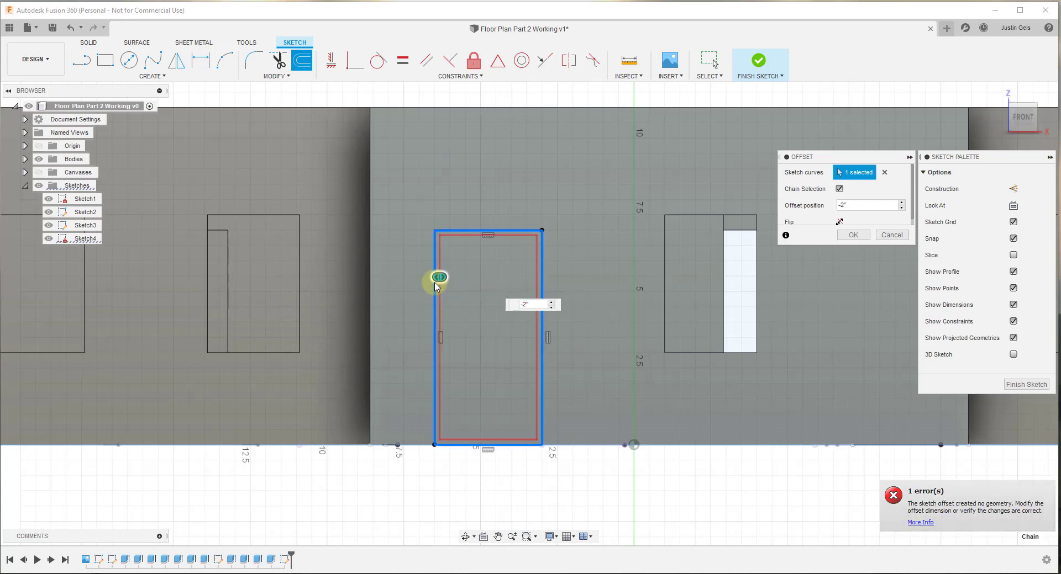
{"action": "key", "text": "Return"}
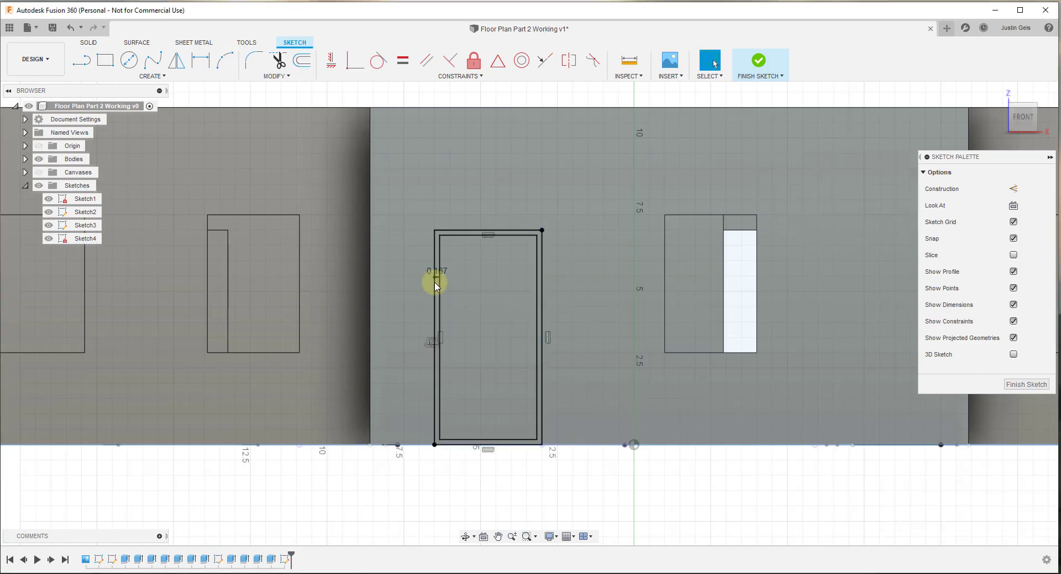
Draw a vertical line from the inner rectangle's lower-left corner down past the bottom edge of the door opening.
{"action": "scroll", "coordinate": [436, 439], "scroll_direction": "up", "scroll_amount": 3}
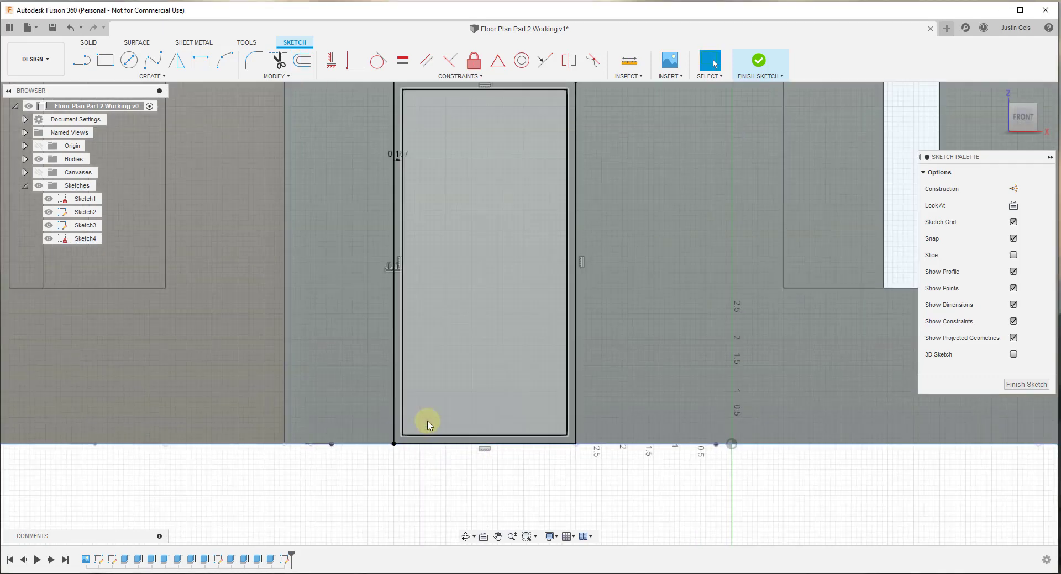
{"action": "key", "text": "l"}
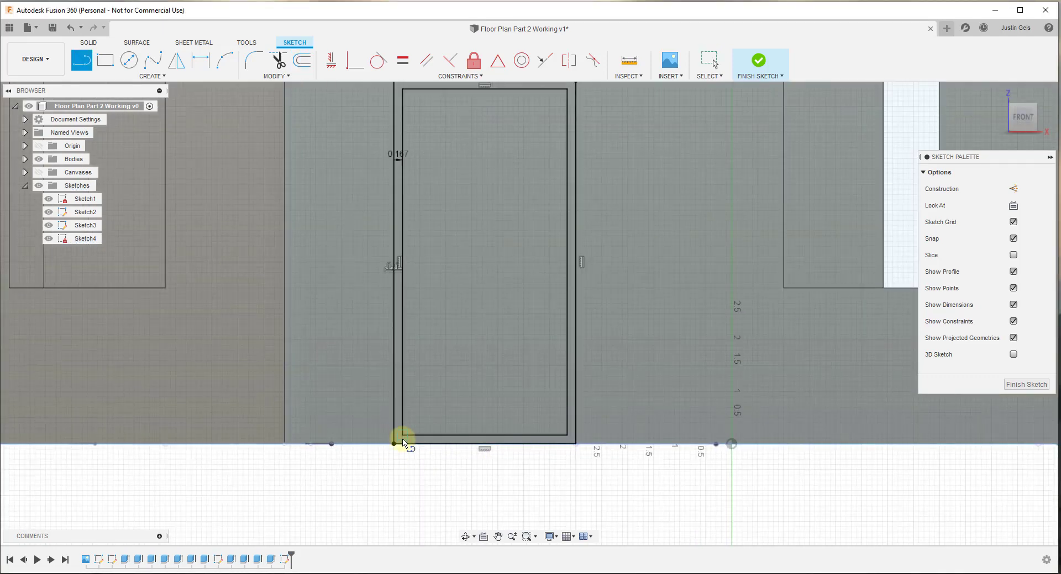
{"action": "left_click", "coordinate": [403, 442]}
{"action": "scroll", "coordinate": [402, 443], "scroll_direction": "up", "scroll_amount": 4}
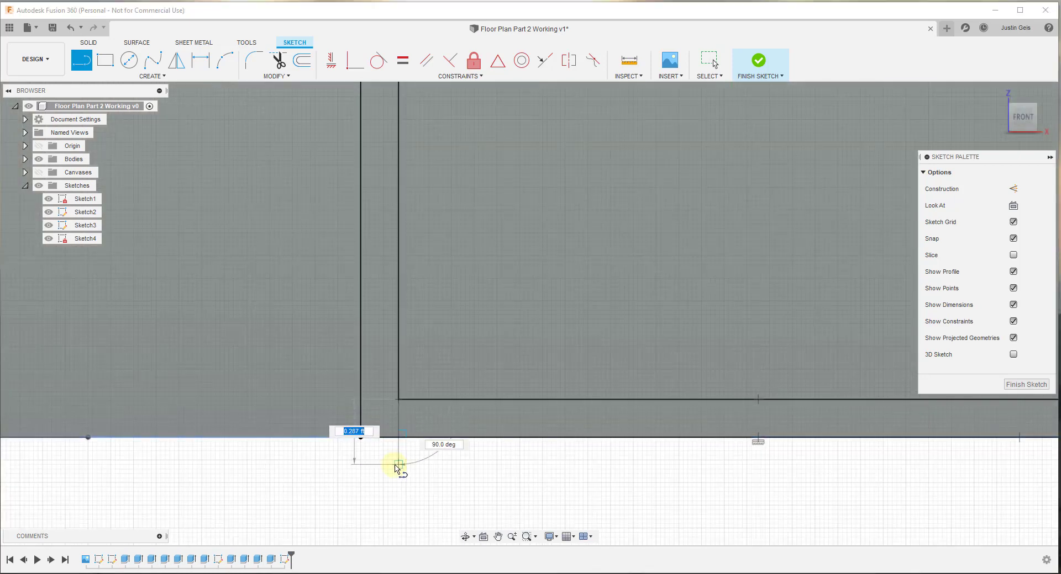
{"action": "scroll", "coordinate": [309, 439], "scroll_direction": "down", "scroll_amount": 2}
{"action": "scroll", "coordinate": [285, 433], "scroll_direction": "down", "scroll_amount": 1}
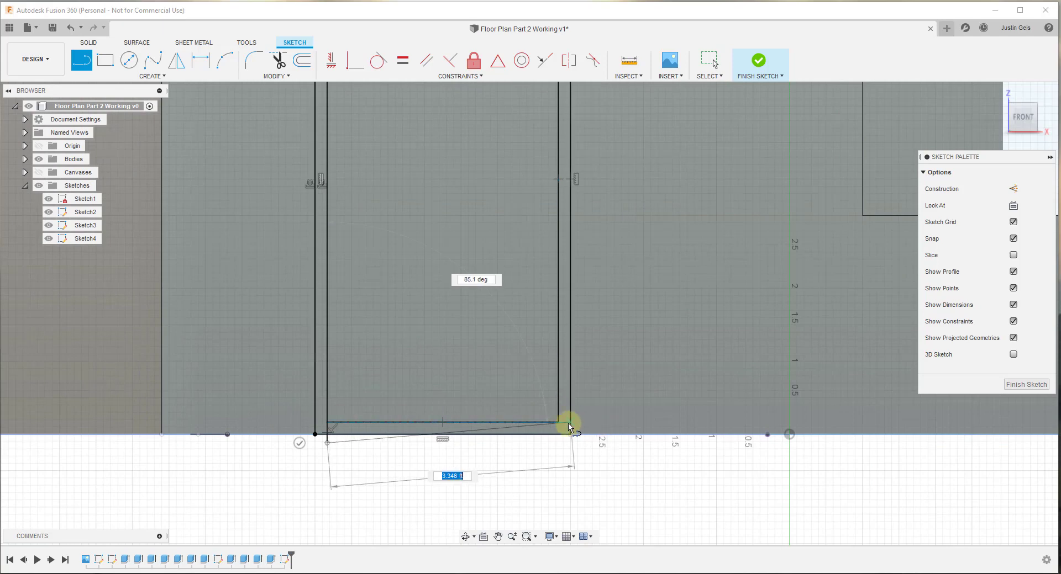
{"action": "key", "text": "Escape"}
Draw a matching vertical line down from the inner rectangle's lower-right corner past the bottom edge, and finish the sketch.
{"action": "key", "text": "l"}
{"action": "left_click", "coordinate": [559, 434]}
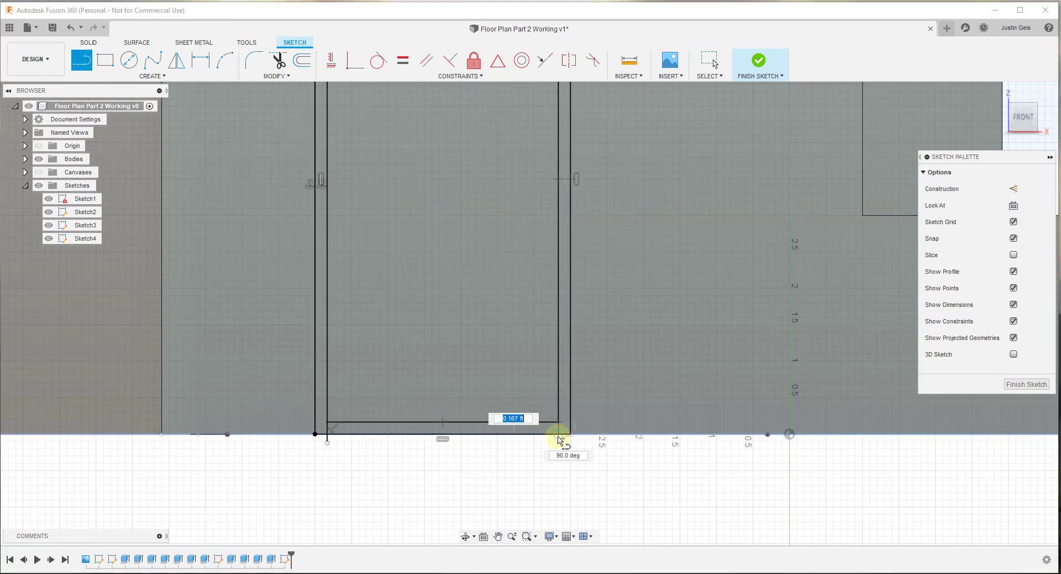
{"action": "scroll", "coordinate": [560, 409], "scroll_direction": "down", "scroll_amount": 2}
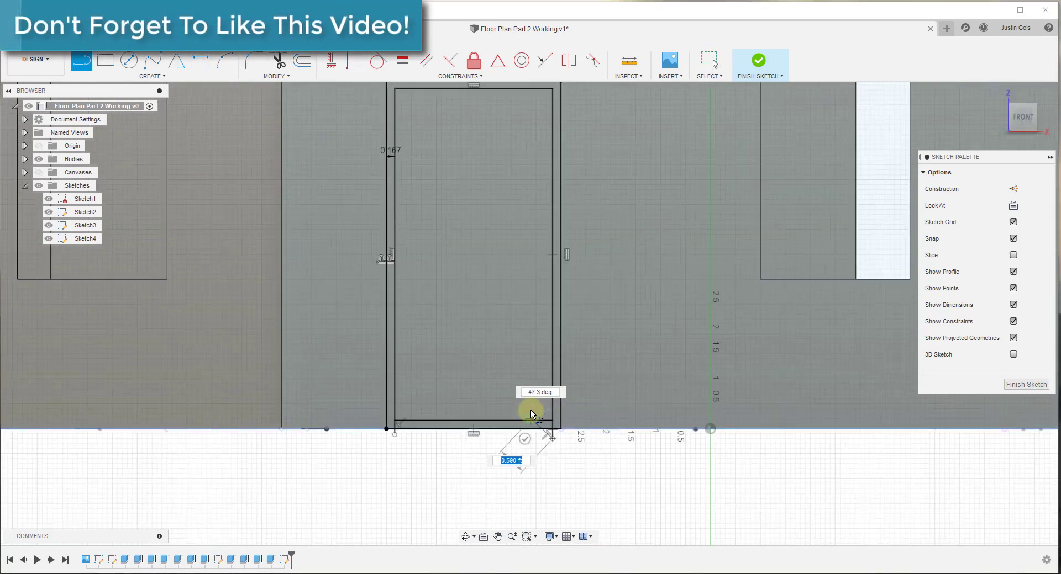
{"action": "middle_click_drag", "start_coordinate": [530, 410], "coordinate": [539, 407], "text": "shift"}
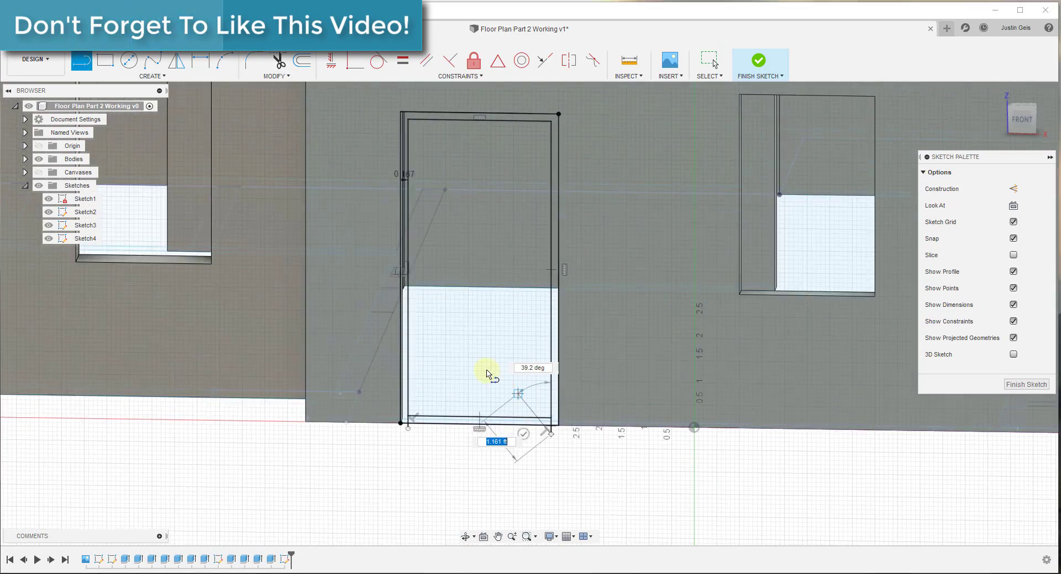
{"action": "scroll", "coordinate": [486, 373], "scroll_direction": "down", "scroll_amount": 1}
{"action": "left_click", "coordinate": [1028, 388]}
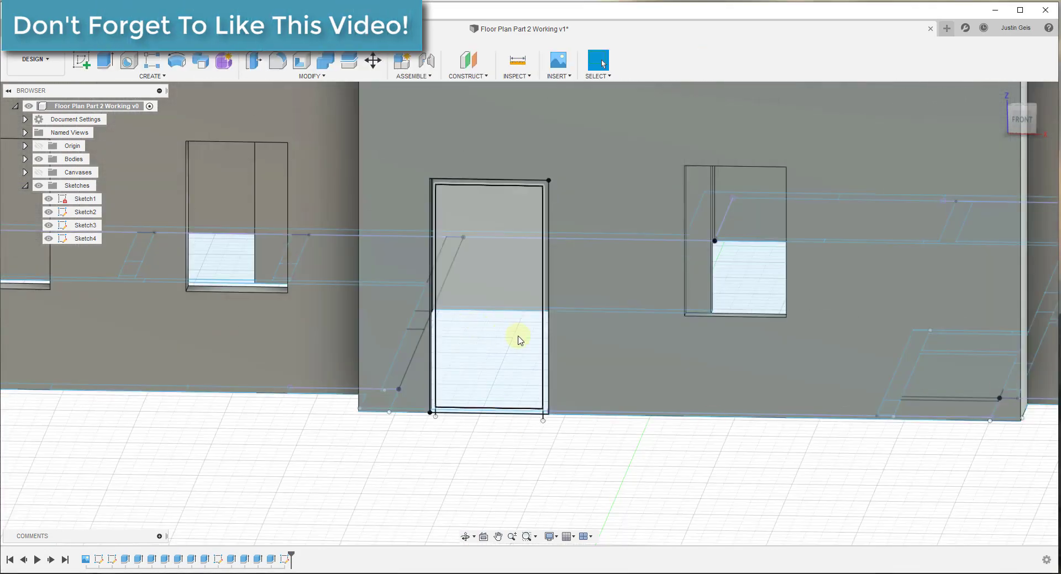
Hide Sketch1, Sketch2 and Sketch3, leaving only the door frame sketch displayed.
{"action": "mouse_move", "coordinate": [516, 338]}
{"action": "middle_mouse_down", "text": "shift"}
{"action": "mouse_move", "coordinate": [533, 343]}
{"action": "mouse_move", "coordinate": [508, 343]}
{"action": "mouse_move", "coordinate": [508, 326]}
{"action": "middle_mouse_up", "text": "shift"}
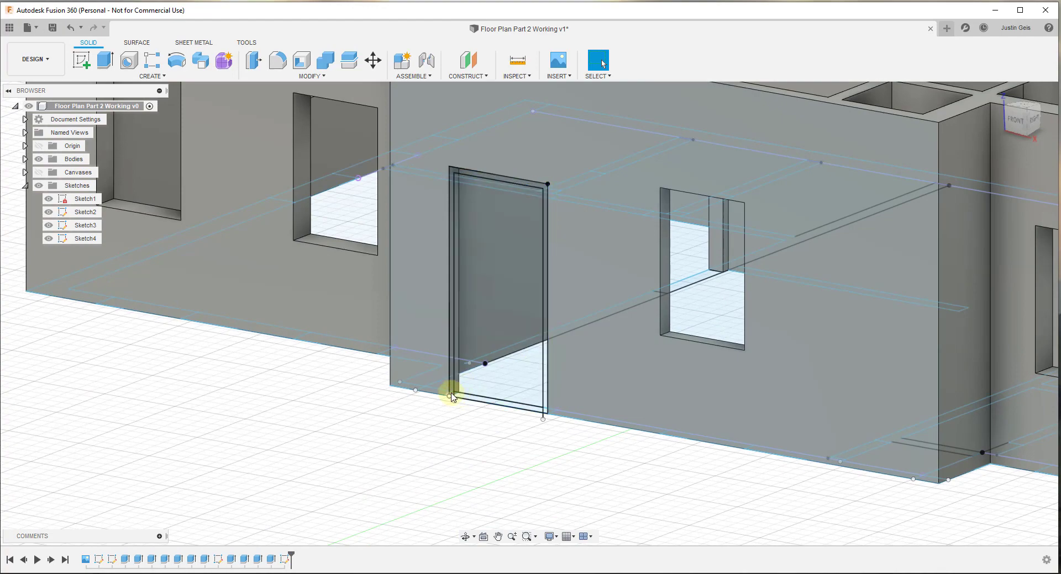
{"action": "middle_click_drag", "start_coordinate": [450, 390], "coordinate": [156, 232], "text": "shift"}
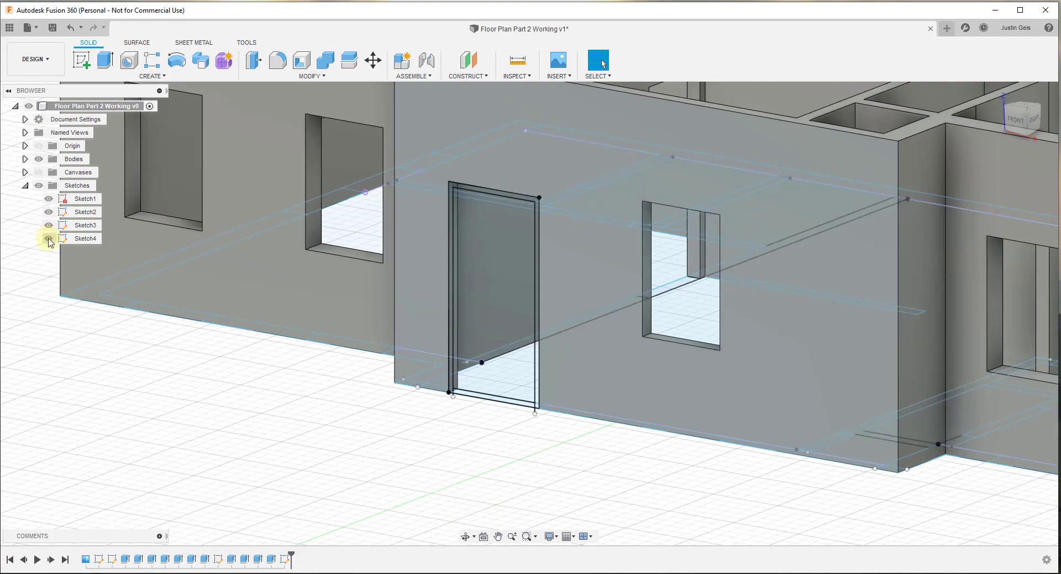
{"action": "left_click", "coordinate": [49, 213]}
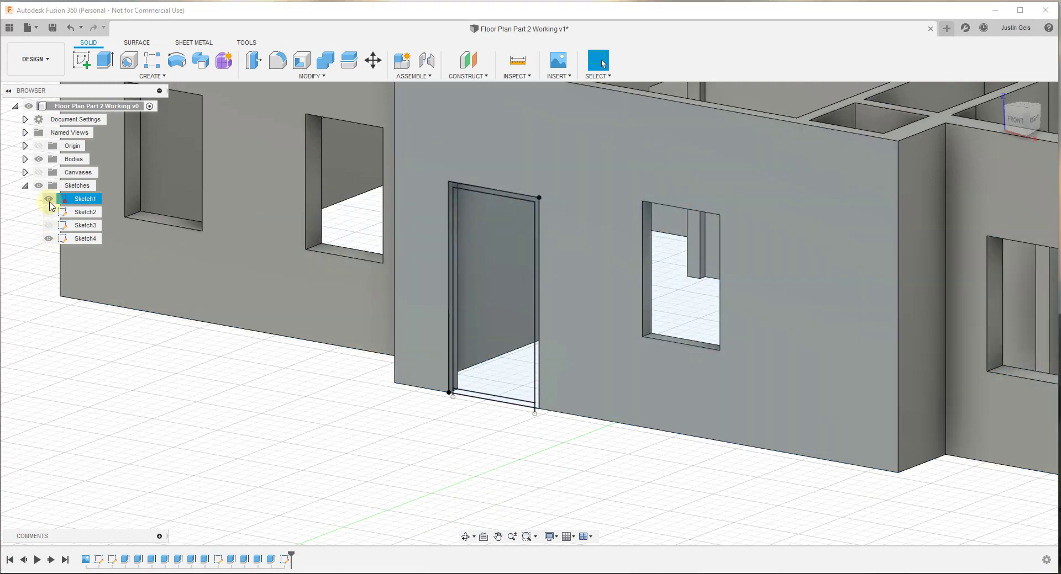
{"action": "left_click", "coordinate": [49, 199]}
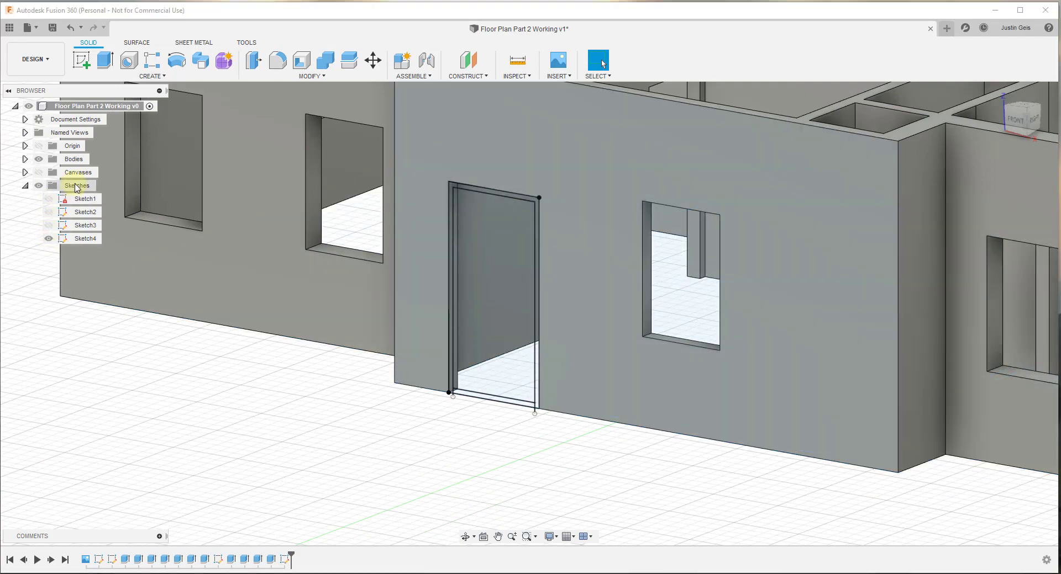
Extrude the door frame profile -0.5 ft into the wall opening as a new component.
{"action": "scroll", "coordinate": [553, 237], "scroll_direction": "up", "scroll_amount": 5}
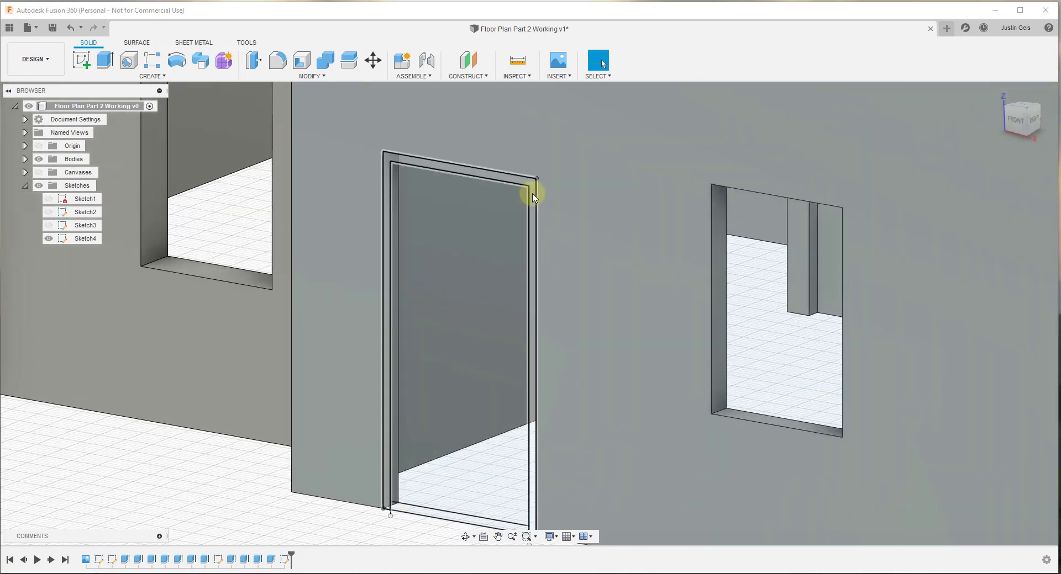
{"action": "left_click", "coordinate": [105, 60]}
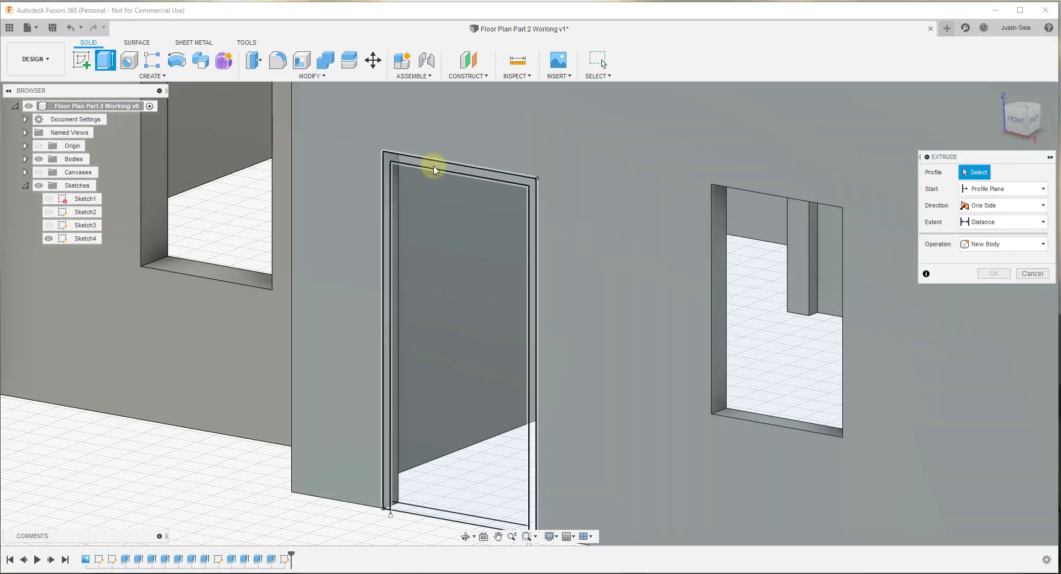
{"action": "left_click", "coordinate": [432, 165]}
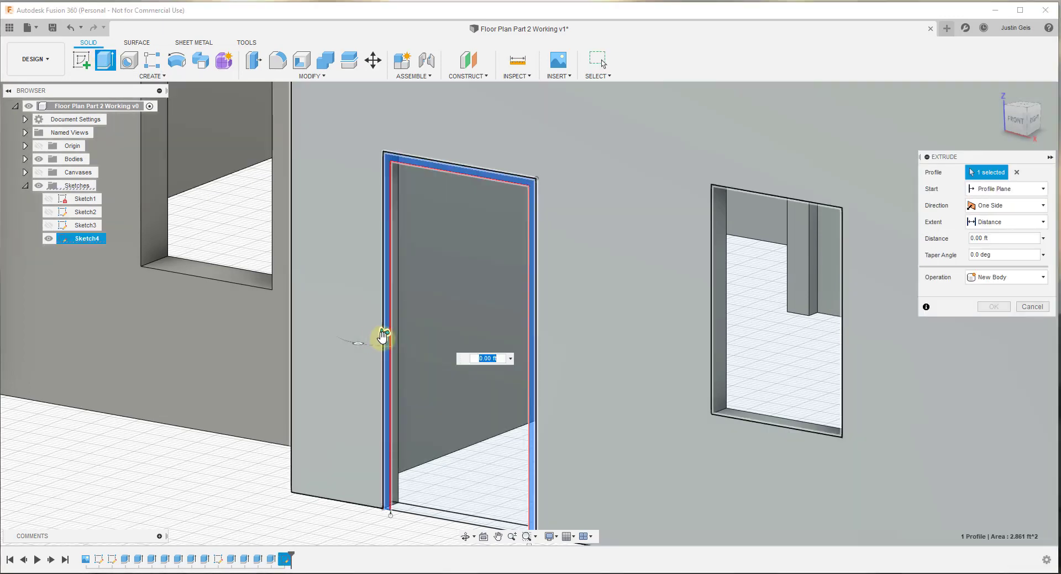
{"action": "left_click_drag", "start_coordinate": [382, 335], "coordinate": [409, 320]}
{"action": "mouse_move", "coordinate": [450, 348]}
{"action": "middle_mouse_down", "text": "shift"}
{"action": "mouse_move", "coordinate": [433, 331]}
{"action": "mouse_move", "coordinate": [442, 346]}
{"action": "middle_mouse_up", "text": "shift"}
{"action": "left_click", "coordinate": [514, 348]}
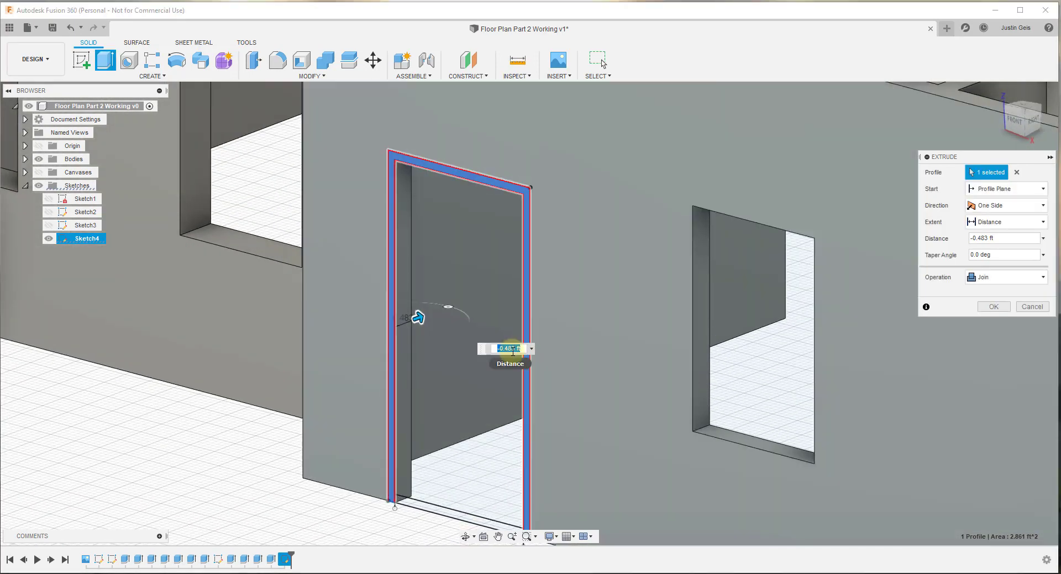
{"action": "type", "text": "-.5"}
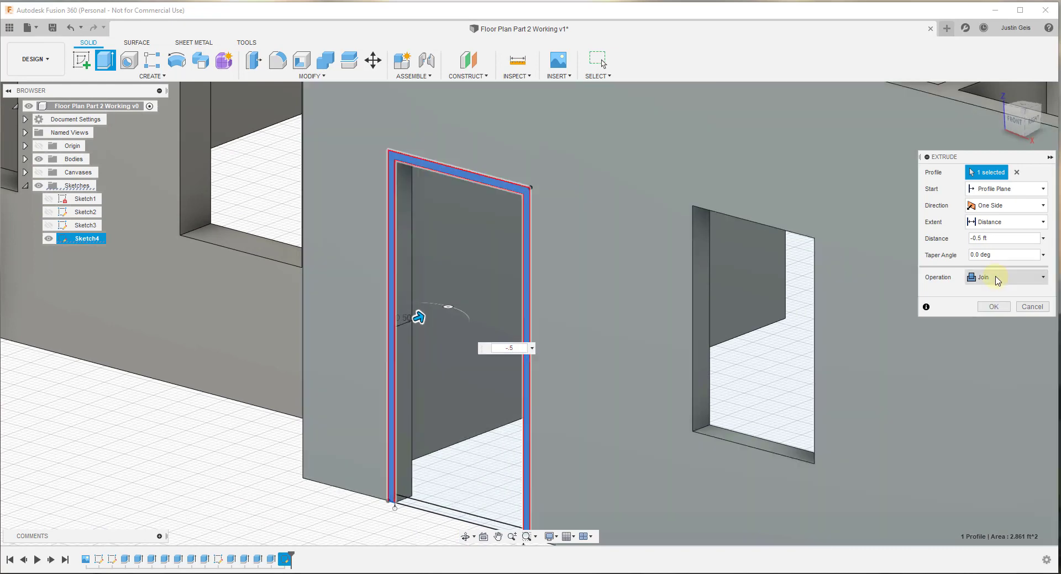
{"action": "left_click", "coordinate": [997, 281]}
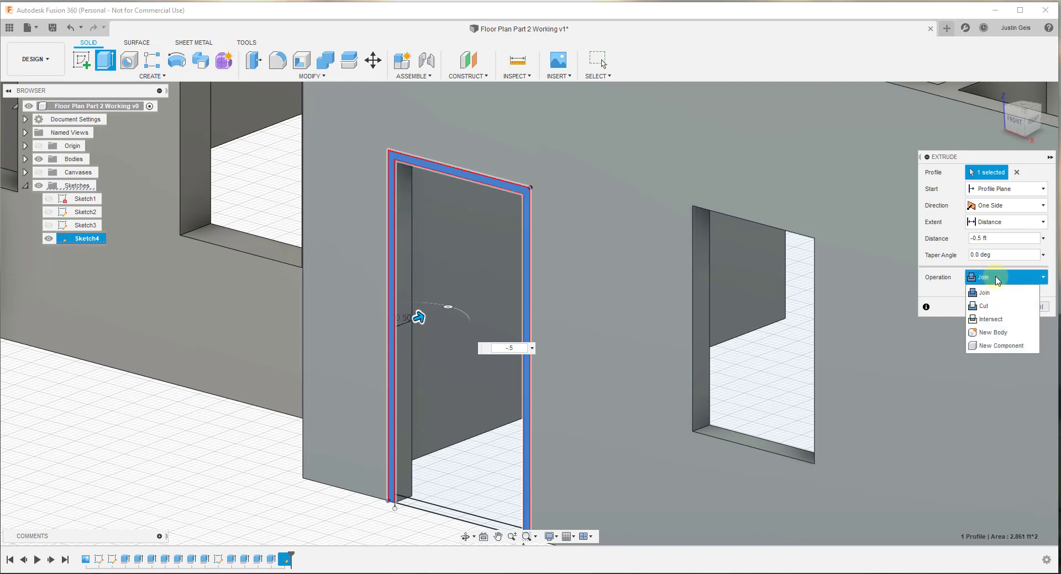
{"action": "left_click", "coordinate": [997, 346]}
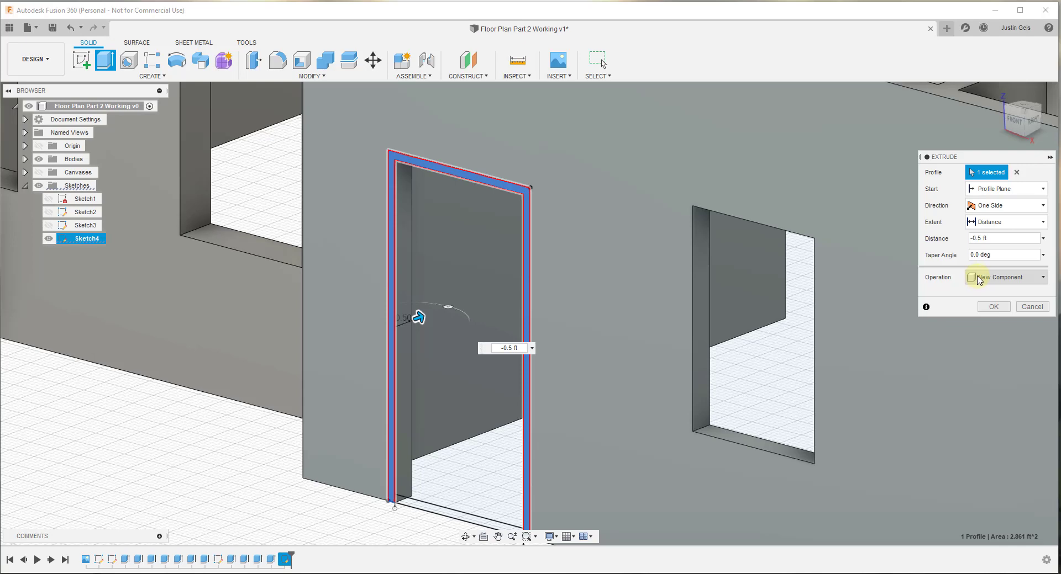
{"action": "left_click", "coordinate": [993, 307]}
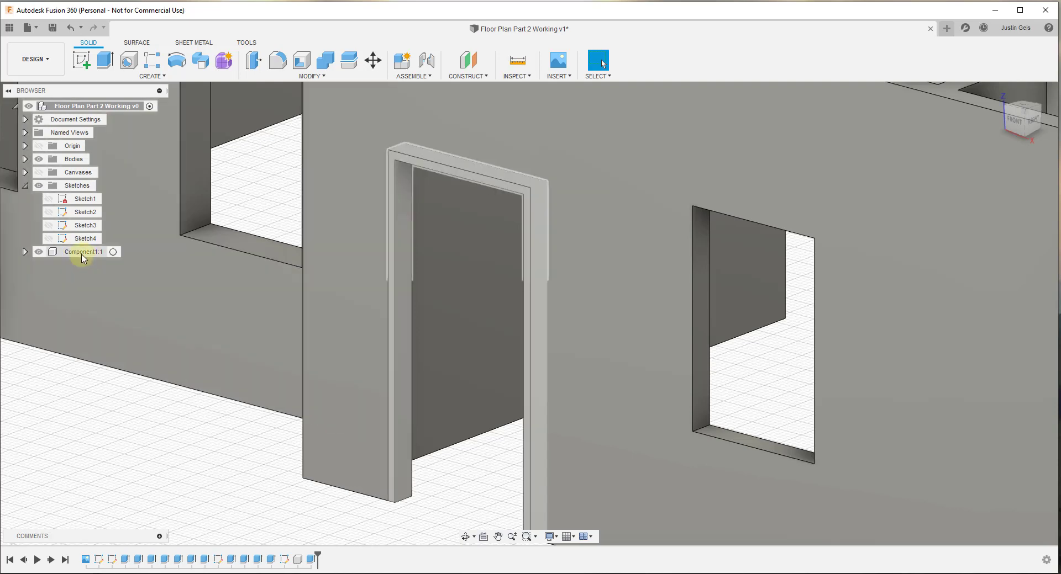
Rename the new door frame component as Door - 3'6"W x 7'0"H.
{"action": "double_click", "coordinate": [82, 253]}
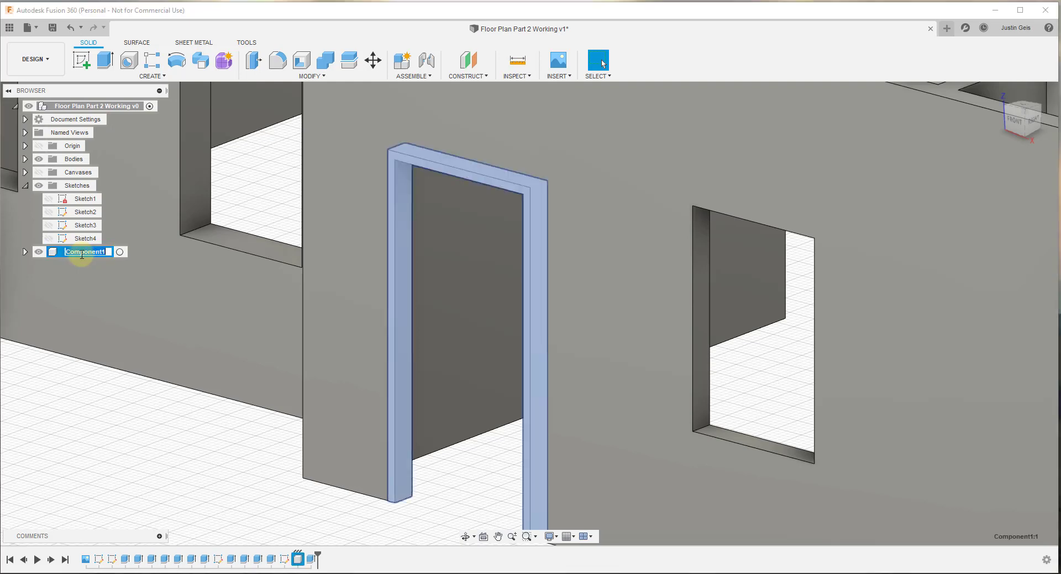
{"action": "type", "text": "Do"}
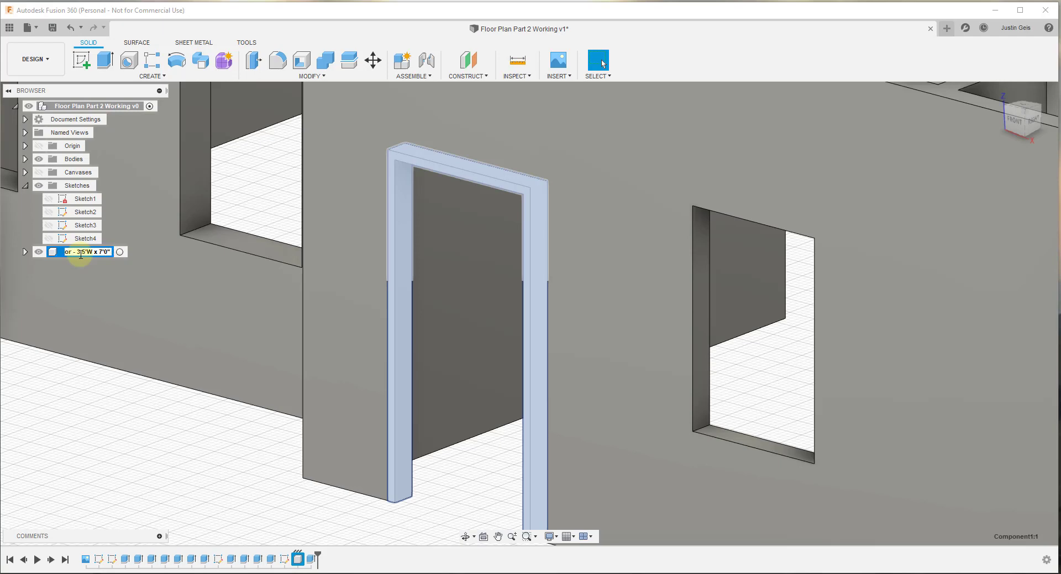
{"action": "key", "text": "End"}
{"action": "key", "text": "Return"}
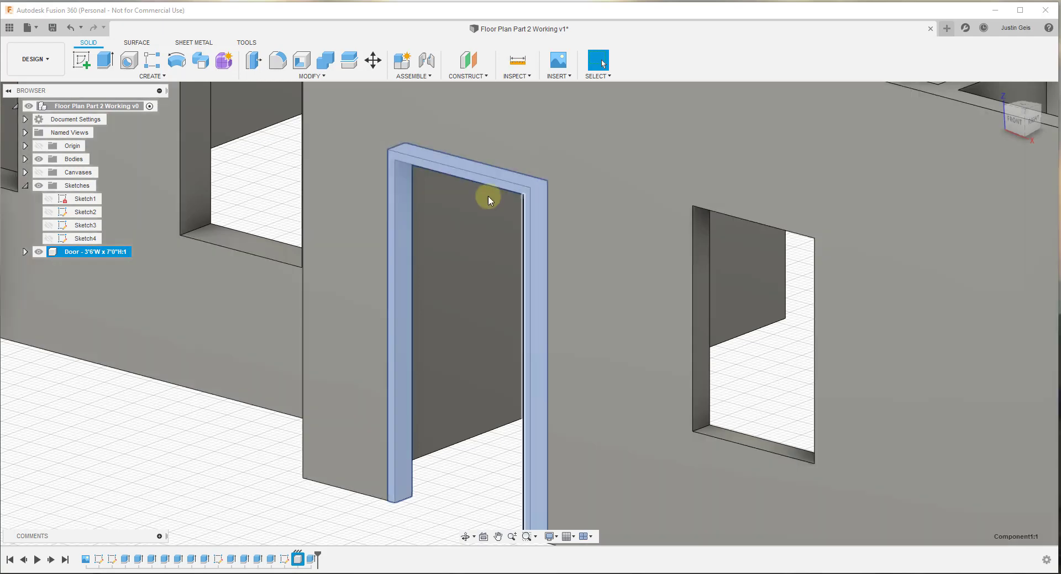
Expand the door component's contents and activate the component for editing.
{"action": "scroll", "coordinate": [485, 199], "scroll_direction": "down", "scroll_amount": 2}
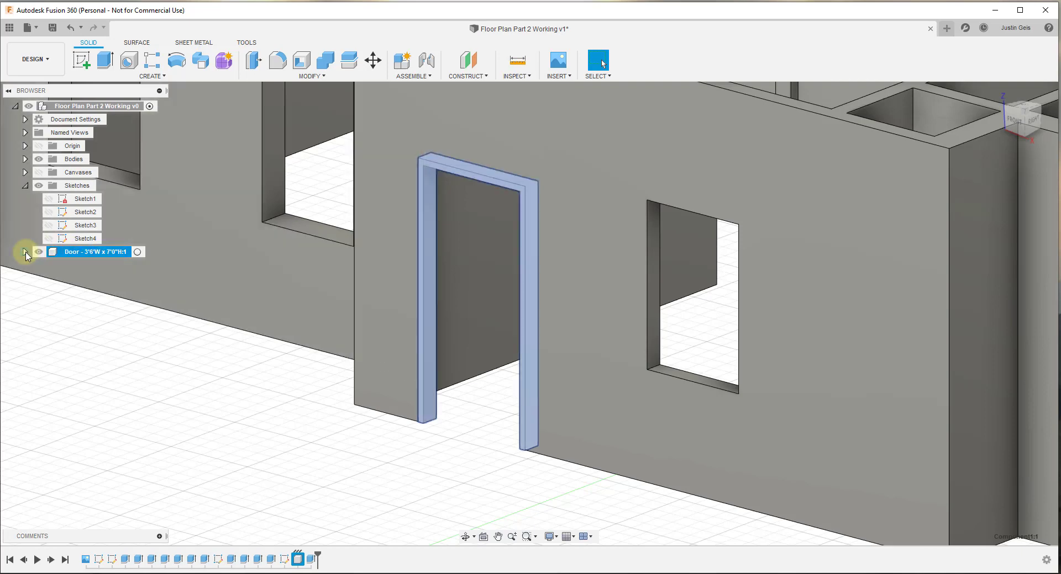
{"action": "left_click", "coordinate": [24, 252]}
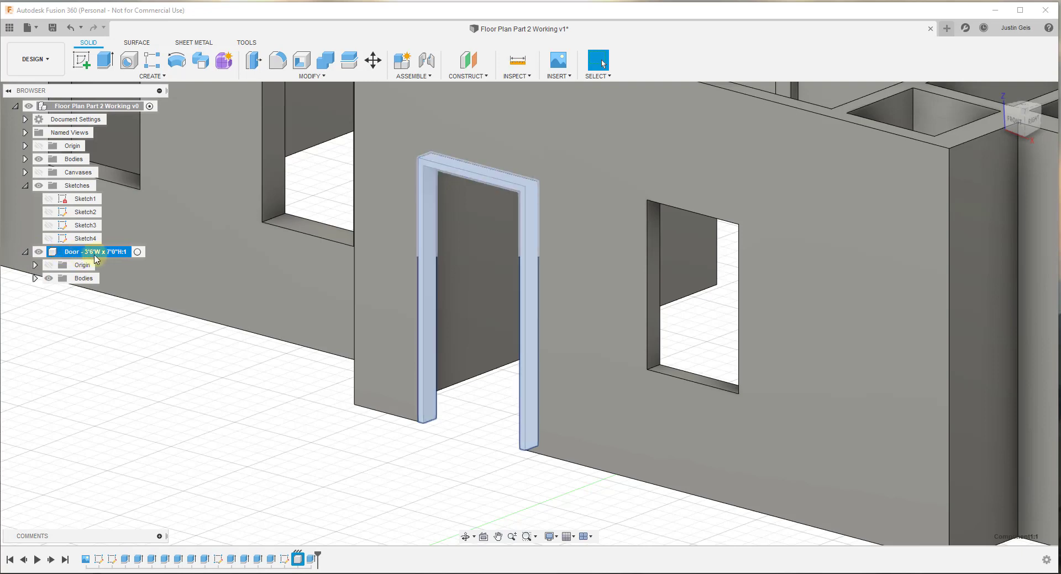
{"action": "left_click", "coordinate": [138, 253]}
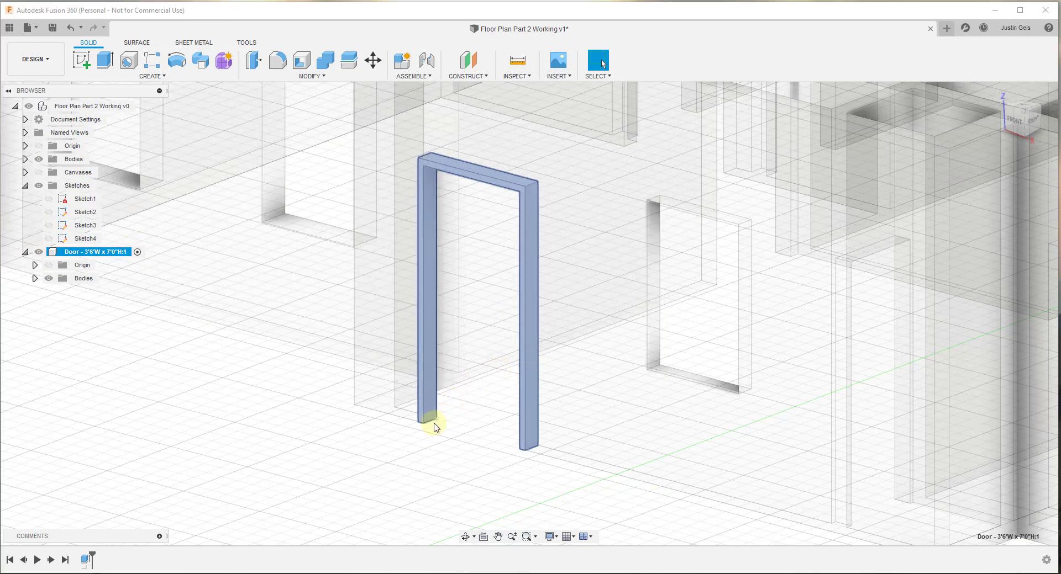
Create a construction plane offset -3 inches from the front face of the door frame.
{"action": "left_click", "coordinate": [465, 70]}
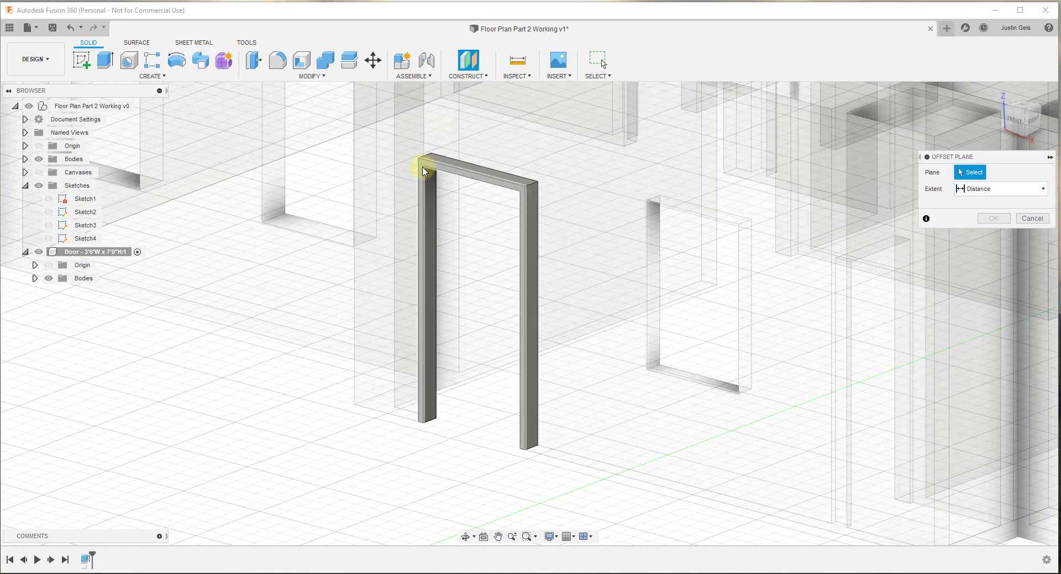
{"action": "scroll", "coordinate": [422, 166], "scroll_direction": "up", "scroll_amount": 2}
{"action": "left_click", "coordinate": [421, 323]}
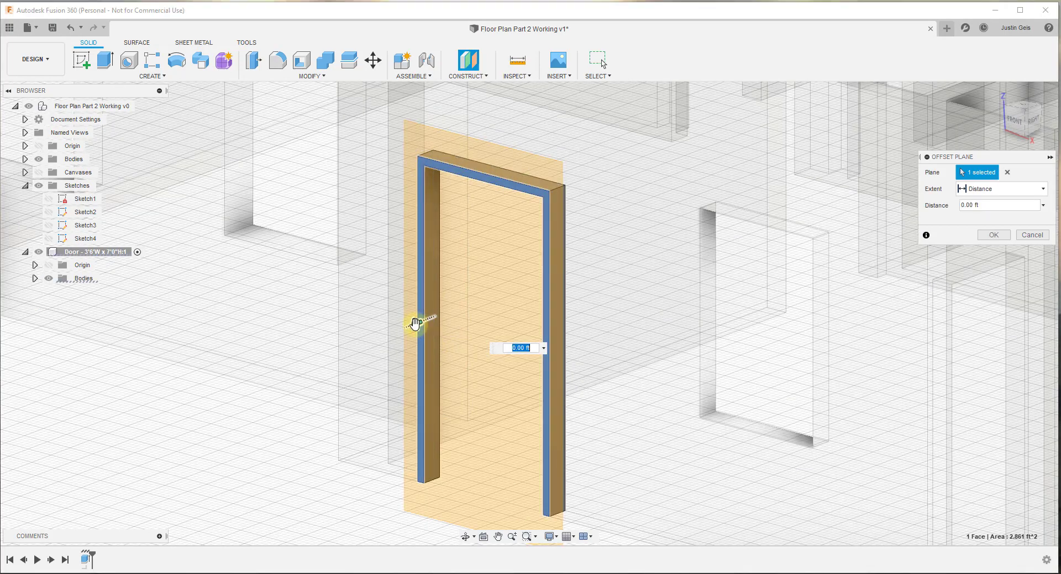
{"action": "left_click_drag", "start_coordinate": [422, 326], "coordinate": [429, 330]}
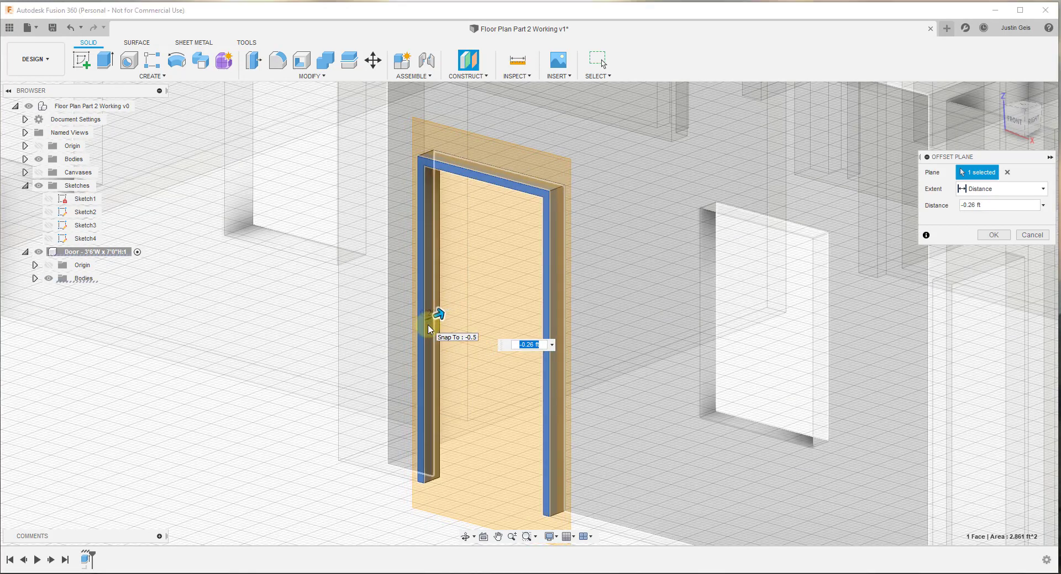
{"action": "type", "text": "-3"}
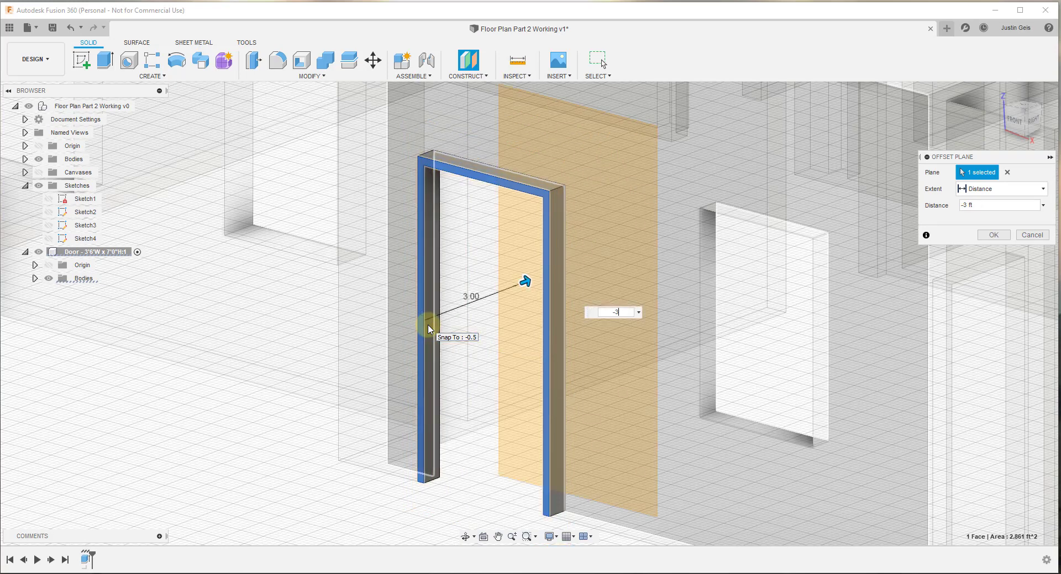
{"action": "type", "text": "'"}
{"action": "key", "text": "BackSpace"}
{"action": "type", "text": "\""}
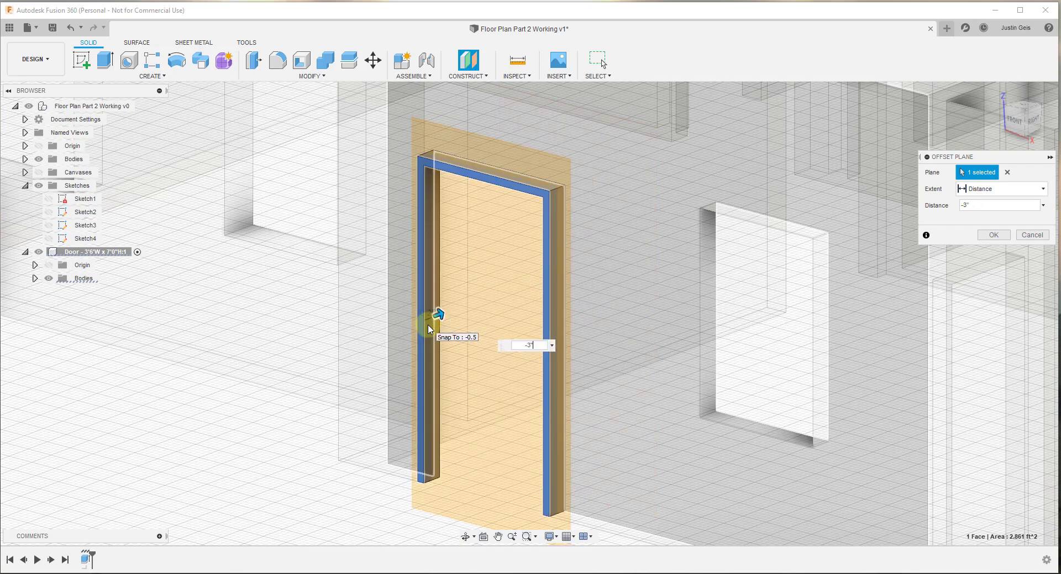
{"action": "key", "text": "Return"}
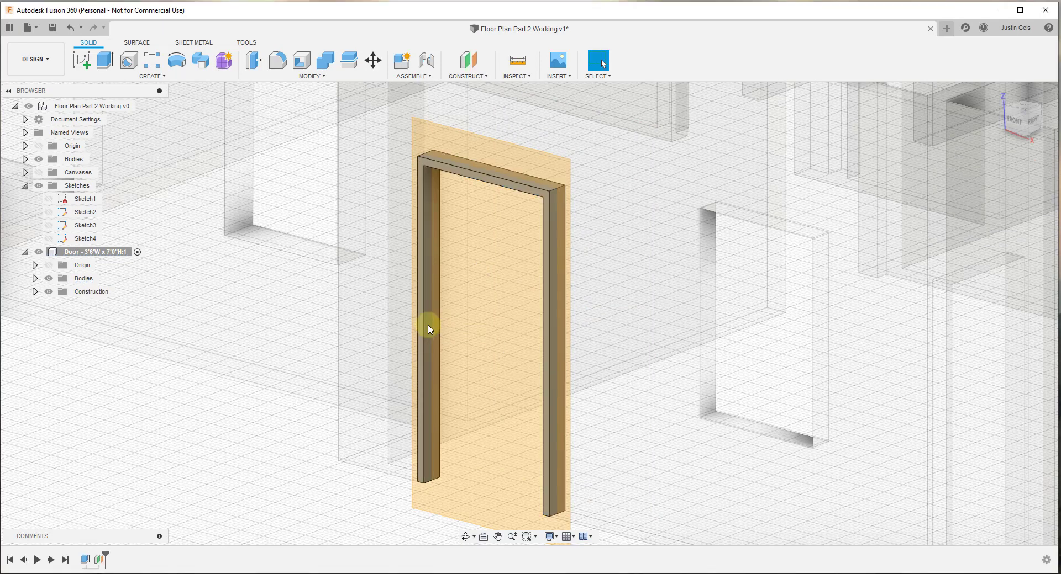
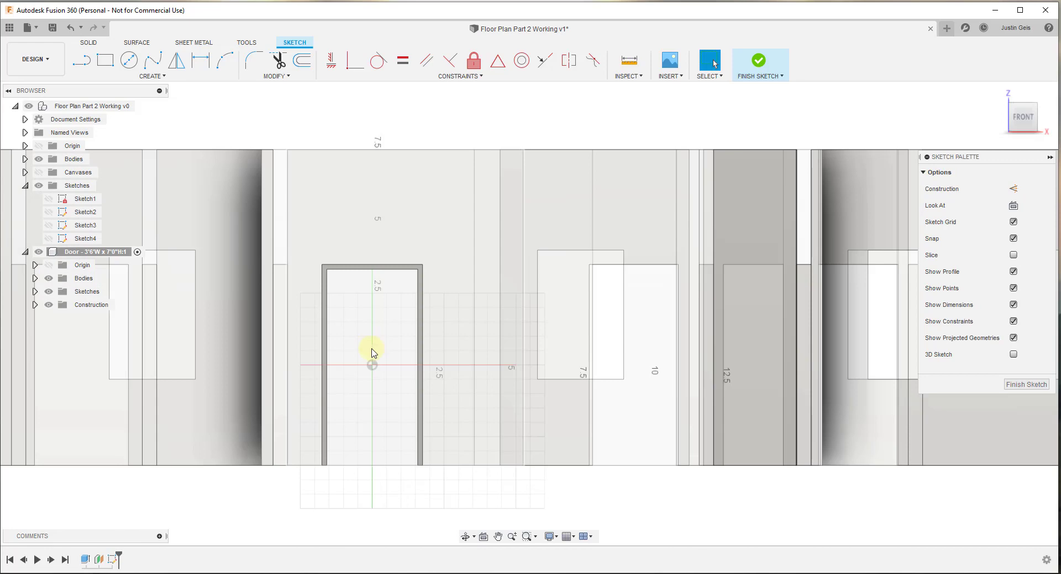
In the sketch on the offset plane, draw lines along the frame's inner left edge and inner top edge.
{"action": "key", "text": "l"}
{"action": "scroll", "coordinate": [330, 466], "scroll_direction": "up", "scroll_amount": 2}
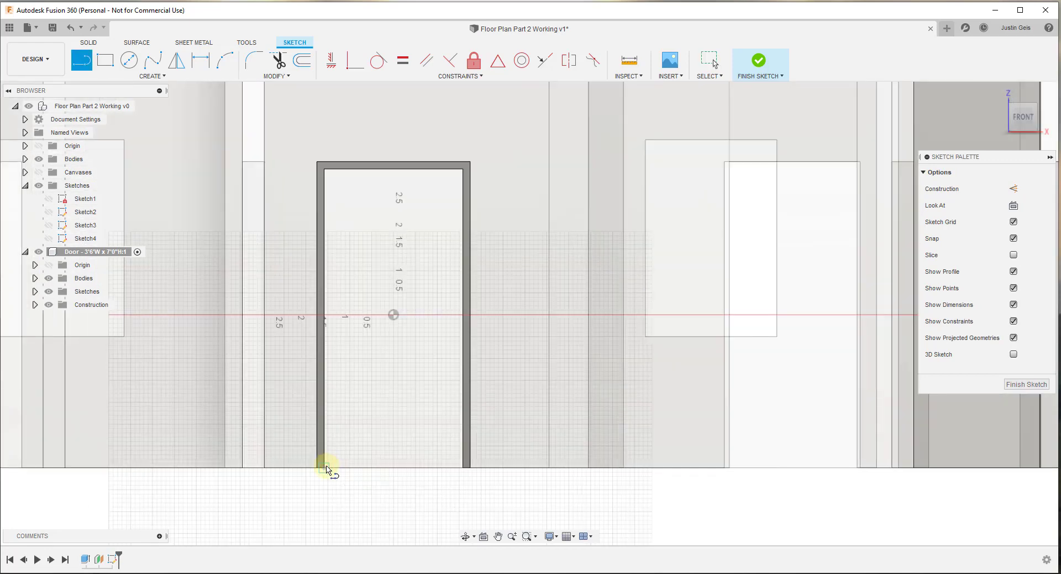
{"action": "left_click", "coordinate": [326, 468]}
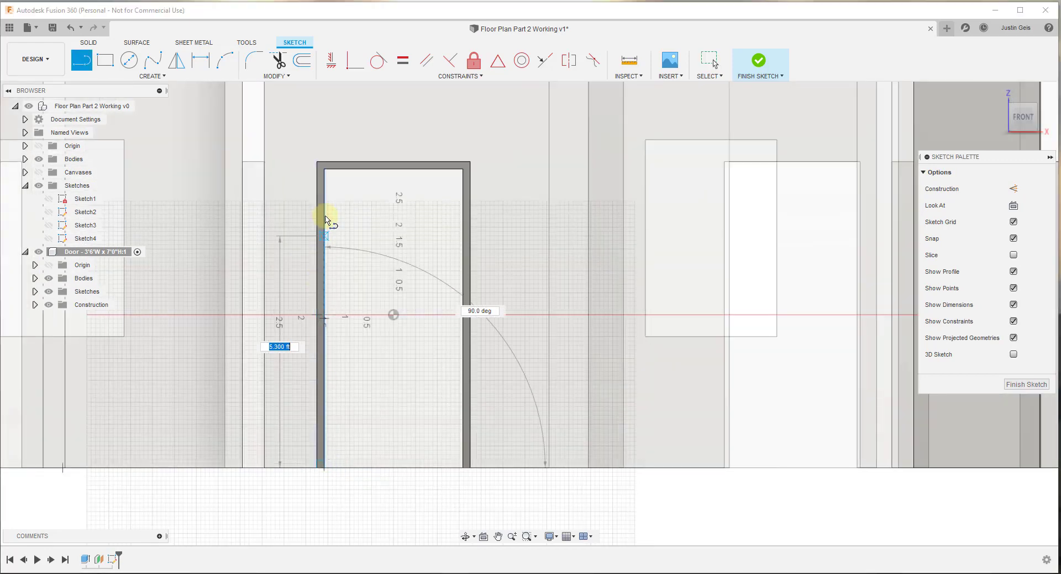
{"action": "left_click", "coordinate": [325, 170]}
{"action": "scroll", "coordinate": [331, 174], "scroll_direction": "up", "scroll_amount": 3}
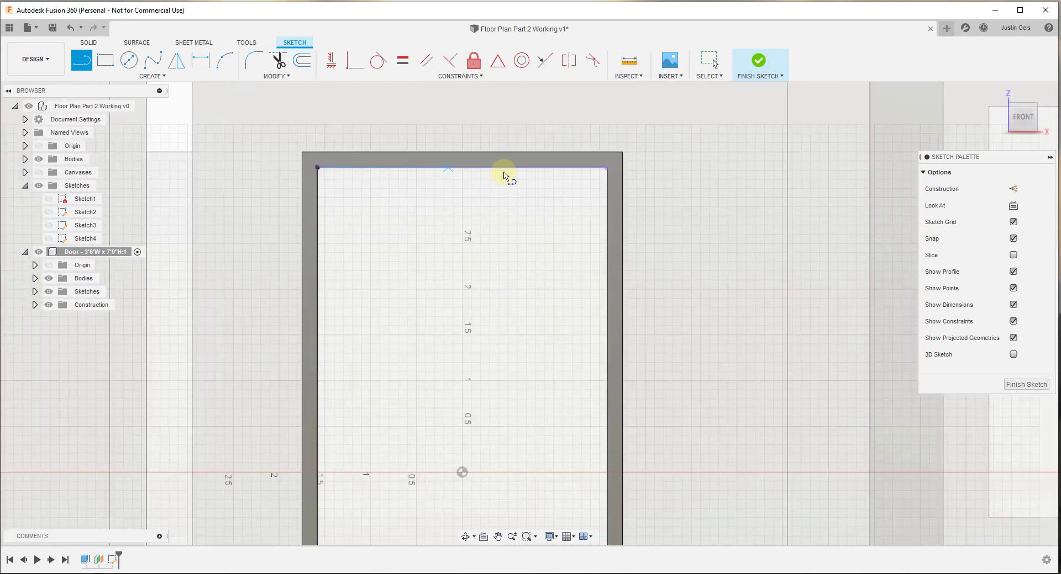
{"action": "left_click", "coordinate": [606, 168]}
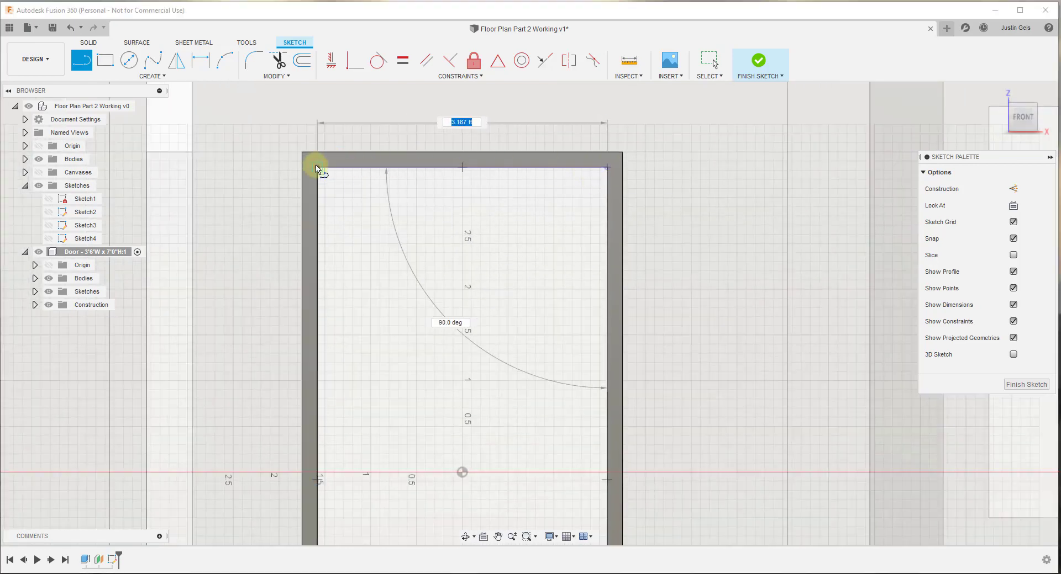
{"action": "key", "text": "Escape"}
Close the door outline with lines down the frame's inner right edge and across the bottom opening, and finish the sketch.
{"action": "left_click", "coordinate": [608, 169]}
{"action": "scroll", "coordinate": [608, 168], "scroll_direction": "down", "scroll_amount": 5}
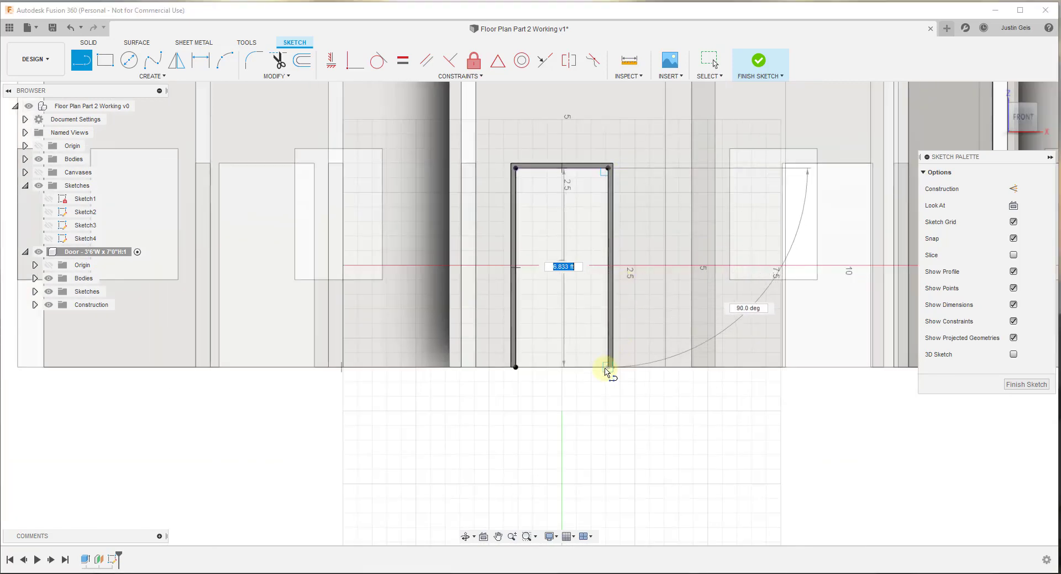
{"action": "left_click", "coordinate": [607, 369]}
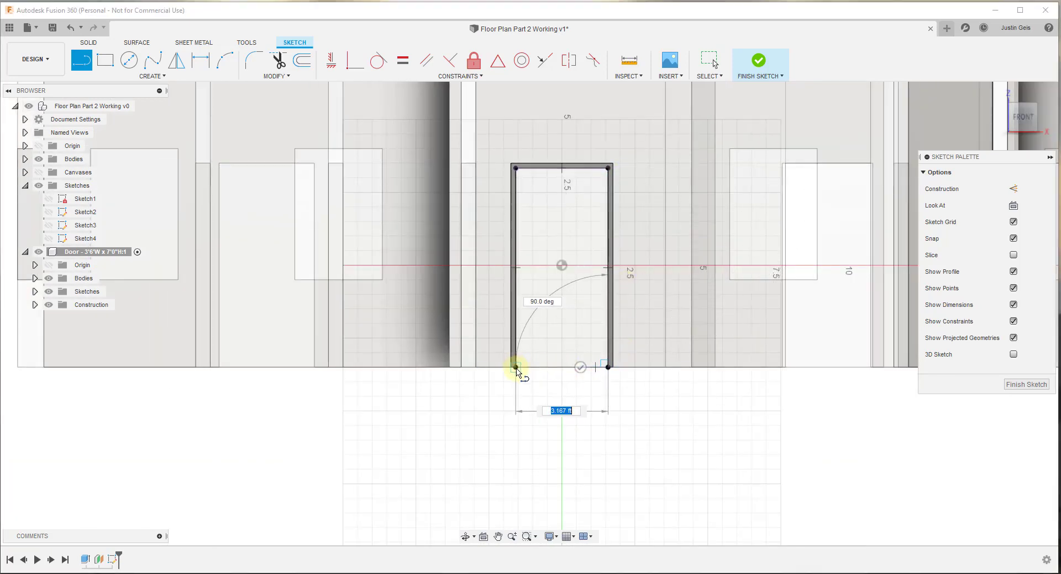
{"action": "scroll", "coordinate": [515, 368], "scroll_direction": "up", "scroll_amount": 3}
{"action": "left_click", "coordinate": [515, 368]}
{"action": "scroll", "coordinate": [559, 268], "scroll_direction": "down", "scroll_amount": 2}
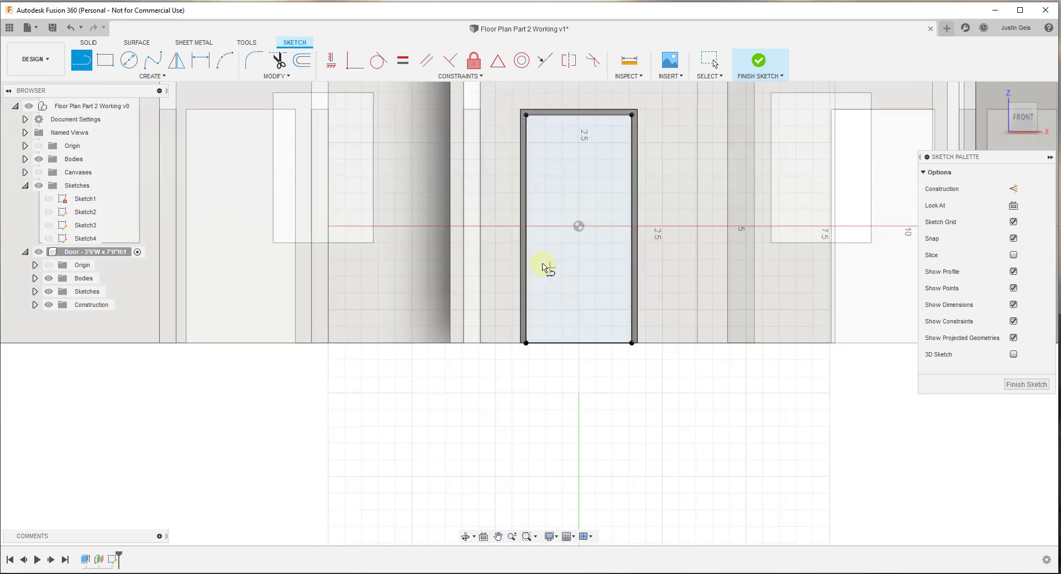
{"action": "scroll", "coordinate": [540, 268], "scroll_direction": "down", "scroll_amount": 2}
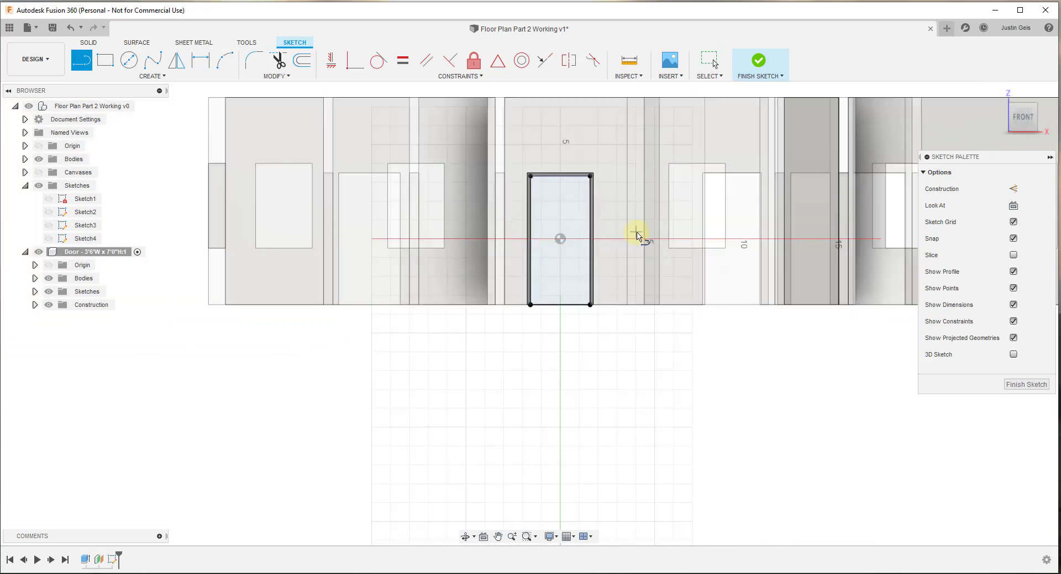
{"action": "left_click", "coordinate": [1027, 386]}
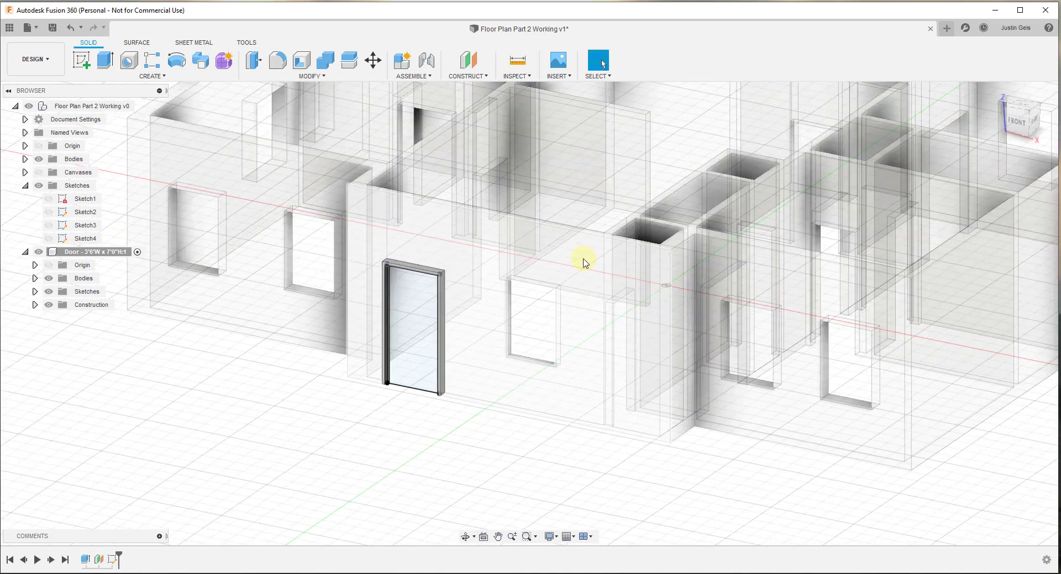
Extrude the door outline profile -3 inches as a new body inside the door frame.
{"action": "scroll", "coordinate": [416, 322], "scroll_direction": "up", "scroll_amount": 2}
{"action": "scroll", "coordinate": [381, 253], "scroll_direction": "up", "scroll_amount": 2}
{"action": "scroll", "coordinate": [396, 236], "scroll_direction": "up", "scroll_amount": 1}
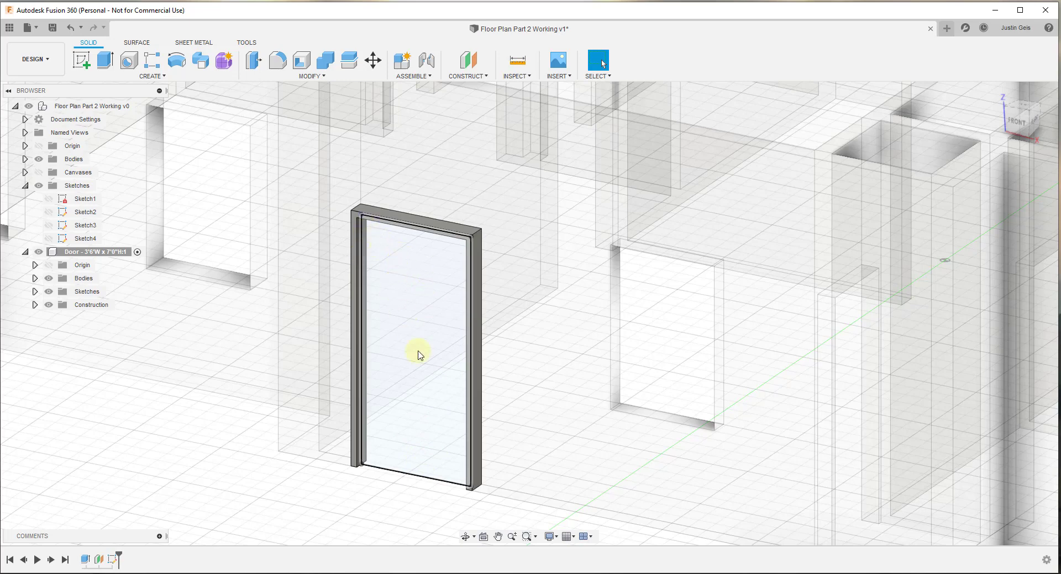
{"action": "key", "text": "e"}
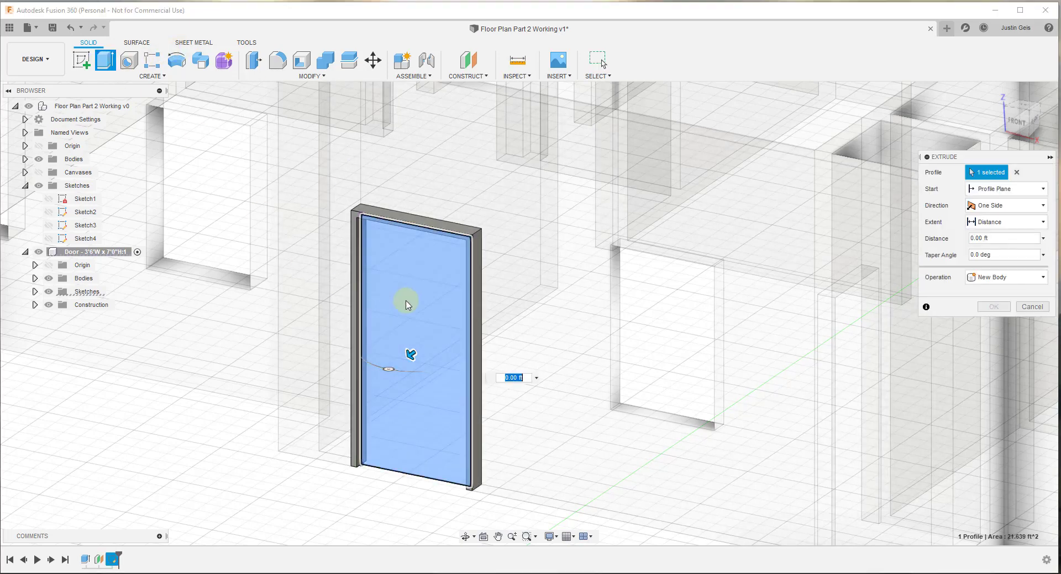
{"action": "left_click_drag", "start_coordinate": [409, 358], "coordinate": [414, 361]}
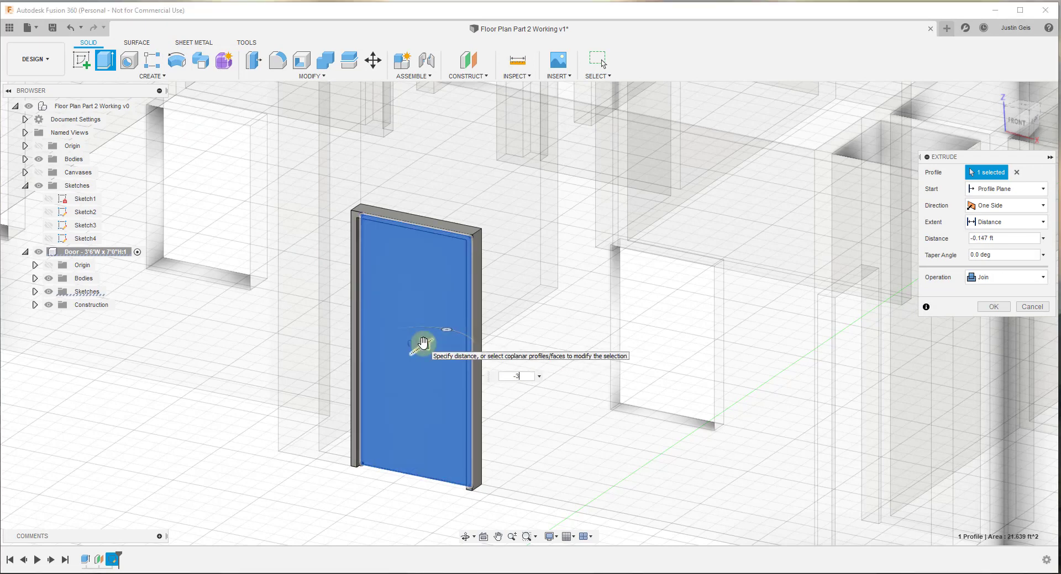
{"action": "type", "text": "\""}
{"action": "left_click", "coordinate": [1011, 279]}
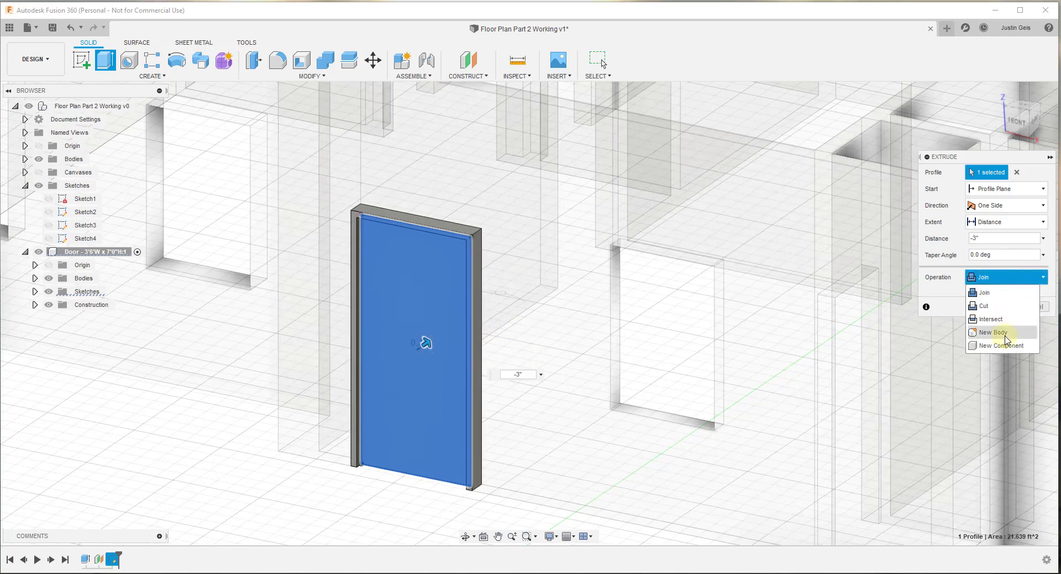
{"action": "left_click", "coordinate": [993, 334]}
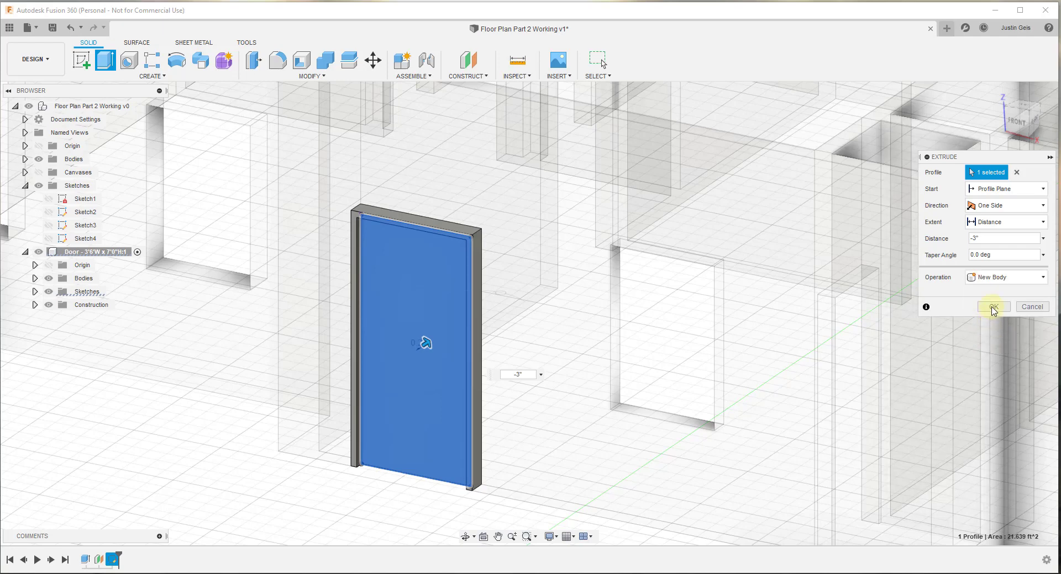
{"action": "left_click", "coordinate": [992, 309]}
Rename the door component's two bodies: the surrounding frame as Frame and the inner panel as Door.
{"action": "left_click", "coordinate": [34, 278]}
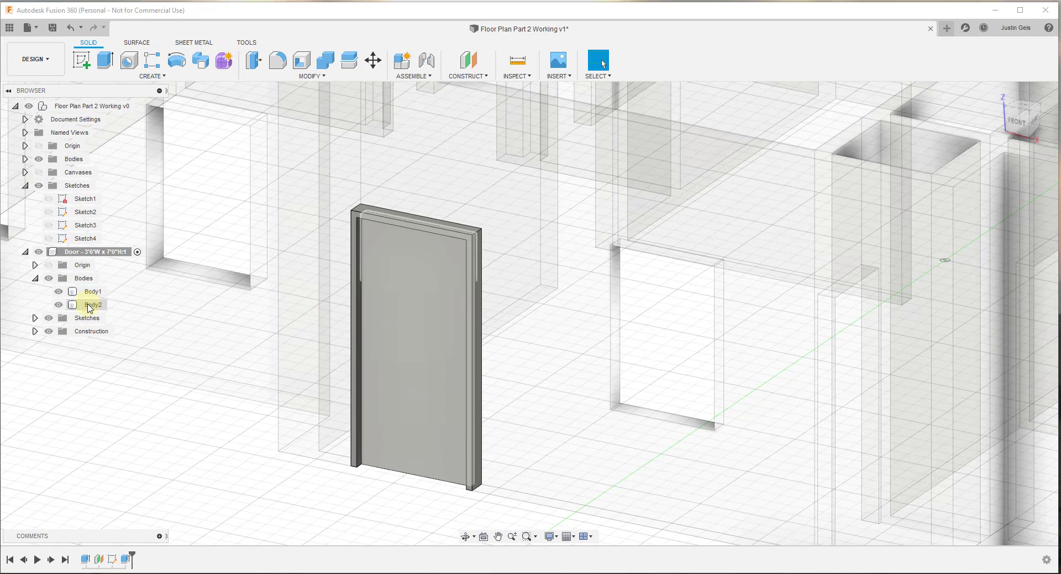
{"action": "left_click", "coordinate": [87, 298]}
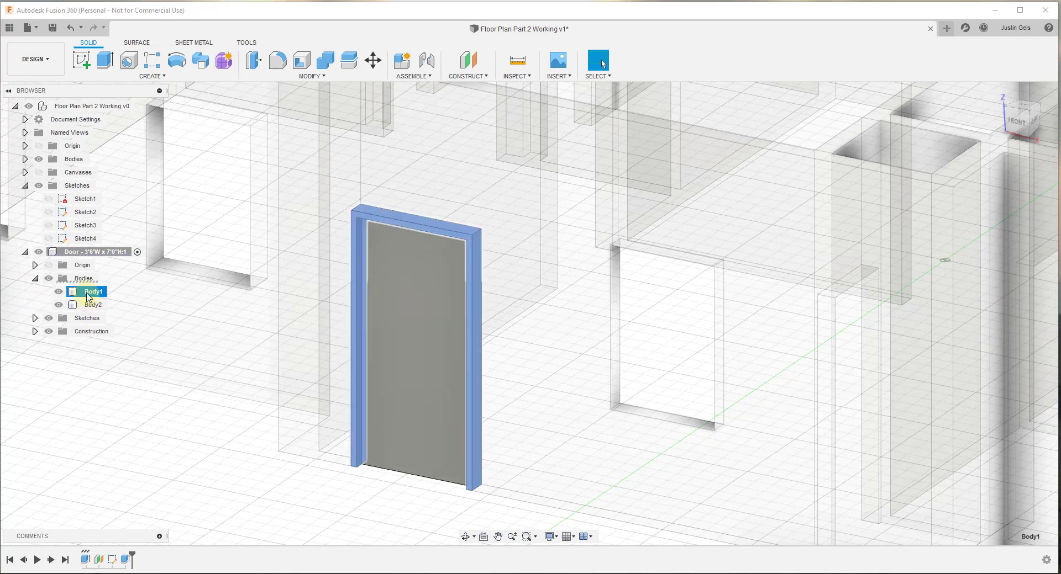
{"action": "left_click", "coordinate": [87, 293]}
{"action": "type", "text": "Frame"}
{"action": "key", "text": "Return"}
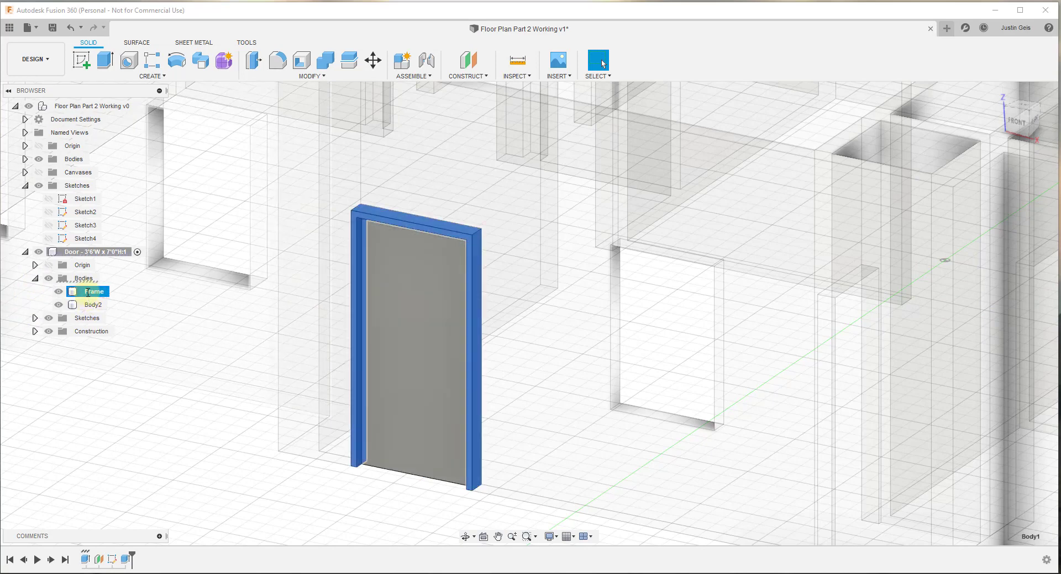
{"action": "left_click", "coordinate": [92, 306]}
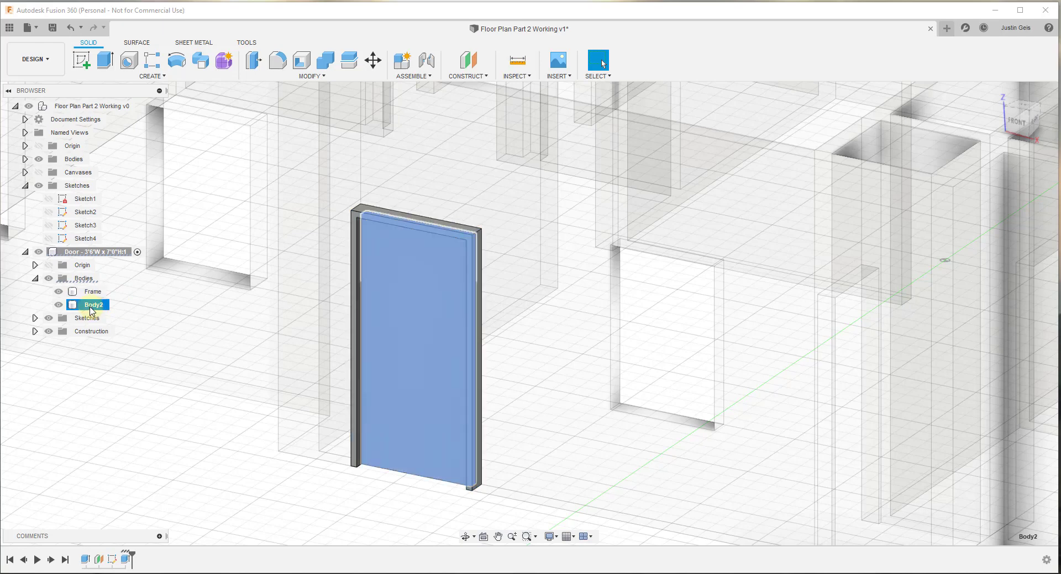
{"action": "left_click", "coordinate": [90, 308]}
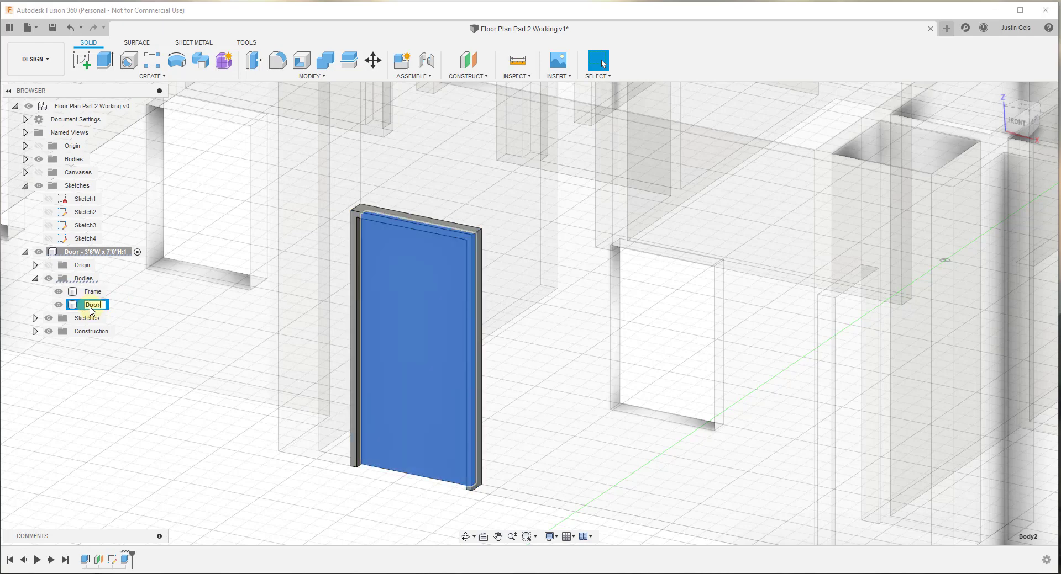
{"action": "key", "text": "Return"}
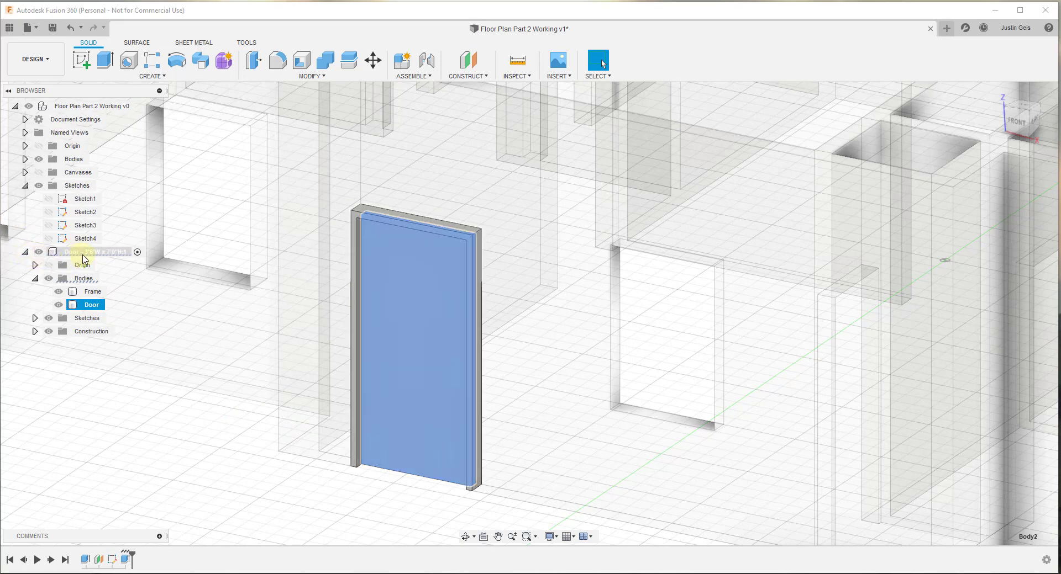
Collapse the door component and make the top-level floor plan component active again.
{"action": "left_click", "coordinate": [25, 252]}
{"action": "left_click", "coordinate": [177, 484]}
{"action": "scroll", "coordinate": [204, 417], "scroll_direction": "down", "scroll_amount": 2}
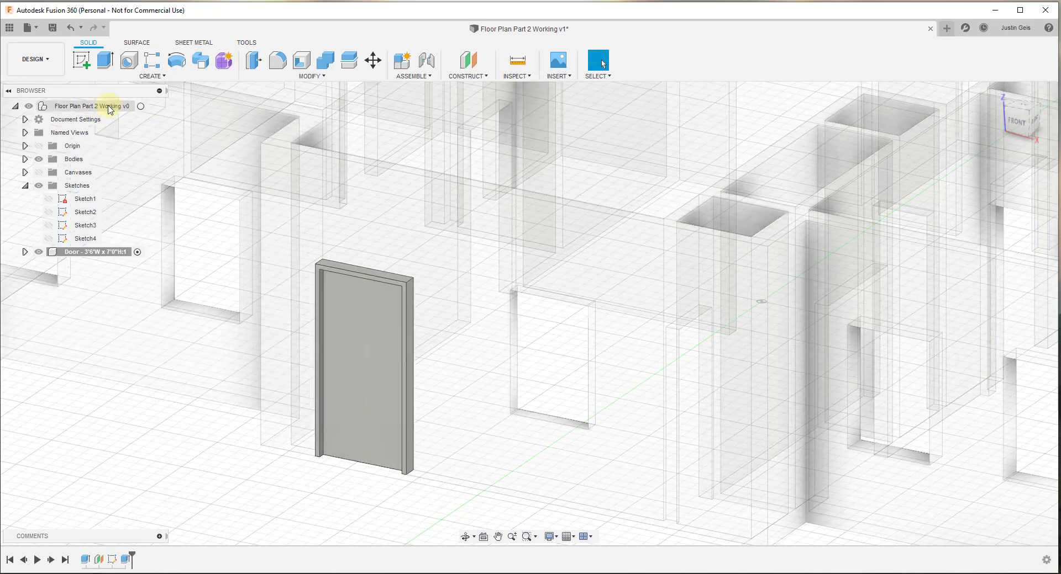
{"action": "left_click", "coordinate": [139, 106]}
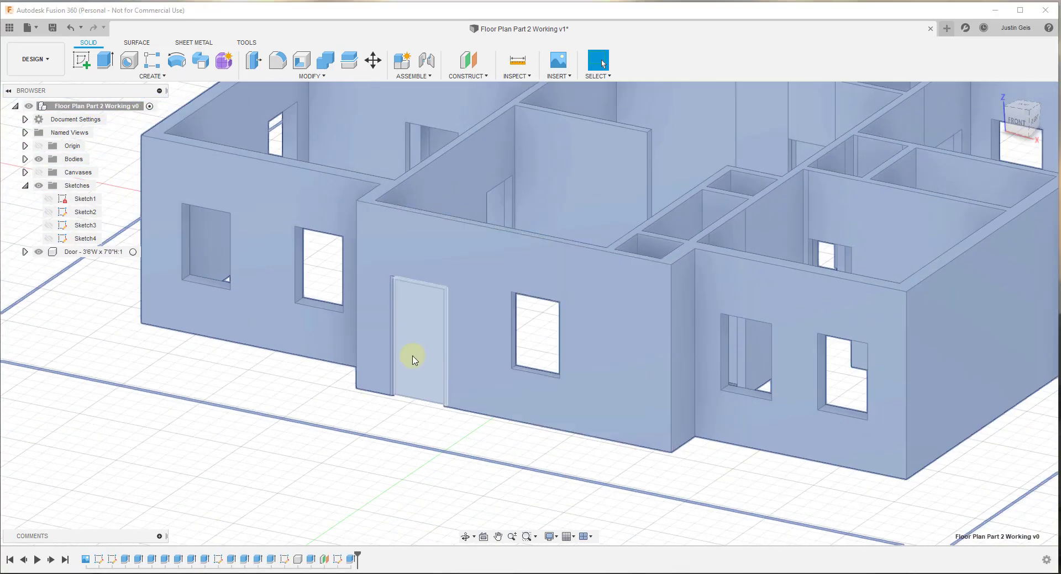
{"action": "left_click", "coordinate": [308, 405]}
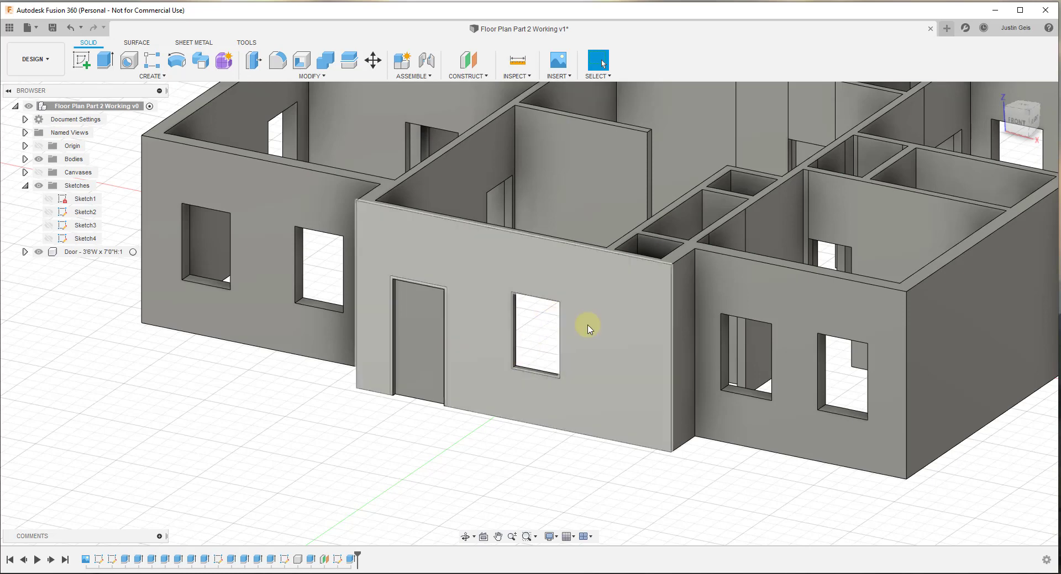
Start a sketch on the front wall's outer face and draw a 3 ft by 4.5 ft rectangle matching the window opening beside the door.
{"action": "scroll", "coordinate": [647, 318], "scroll_direction": "up", "scroll_amount": 3}
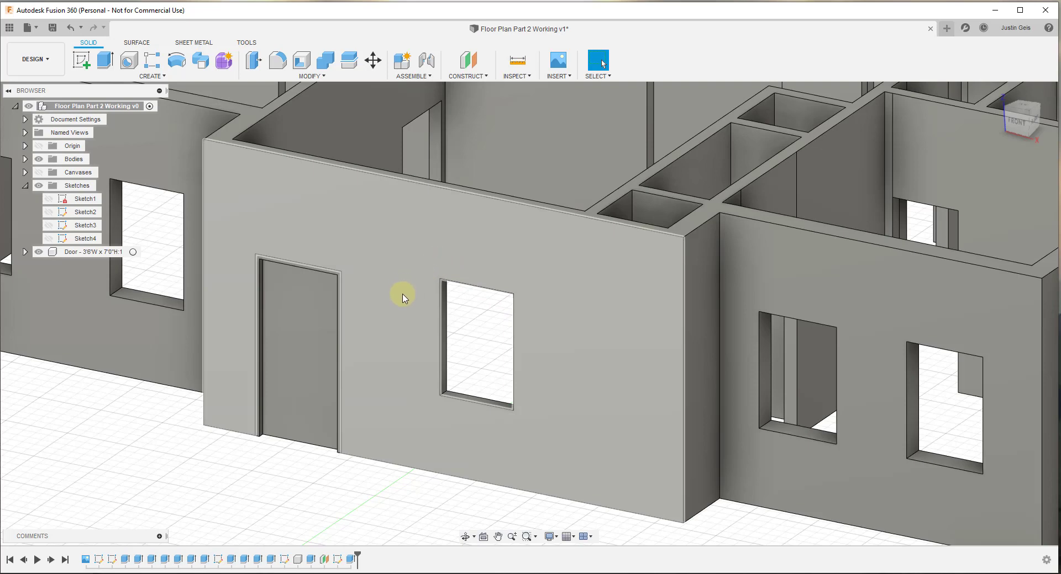
{"action": "left_click", "coordinate": [81, 64]}
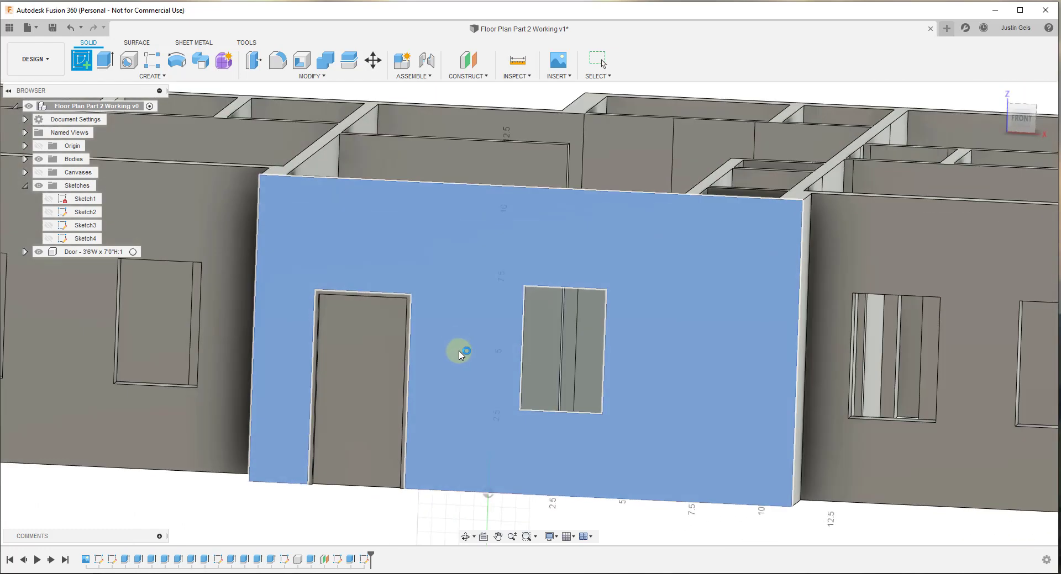
{"action": "left_click", "coordinate": [456, 350]}
{"action": "scroll", "coordinate": [552, 332], "scroll_direction": "up", "scroll_amount": 5}
{"action": "key", "text": "r"}
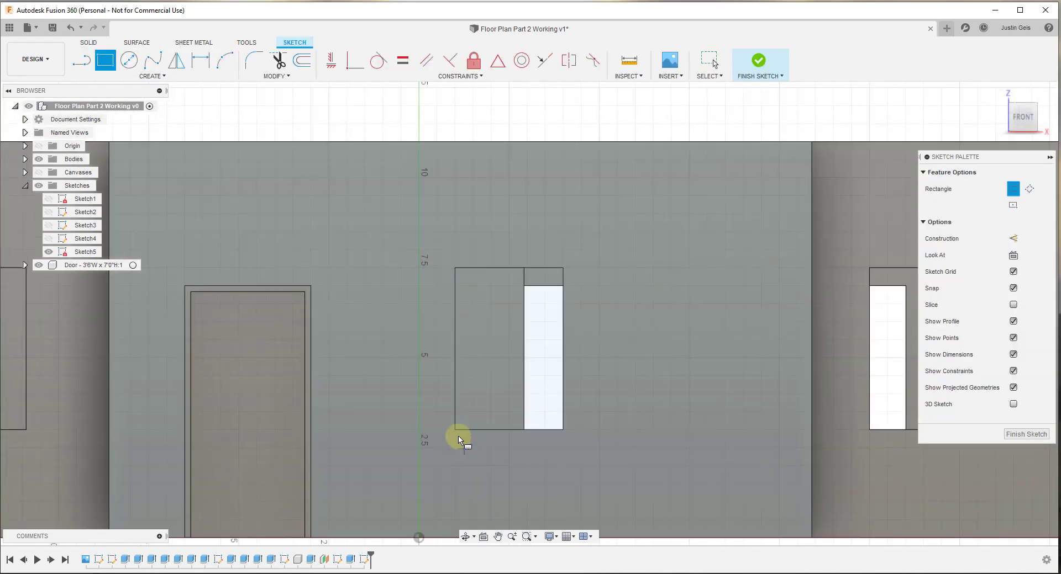
{"action": "left_click_drag", "start_coordinate": [455, 432], "coordinate": [565, 270]}
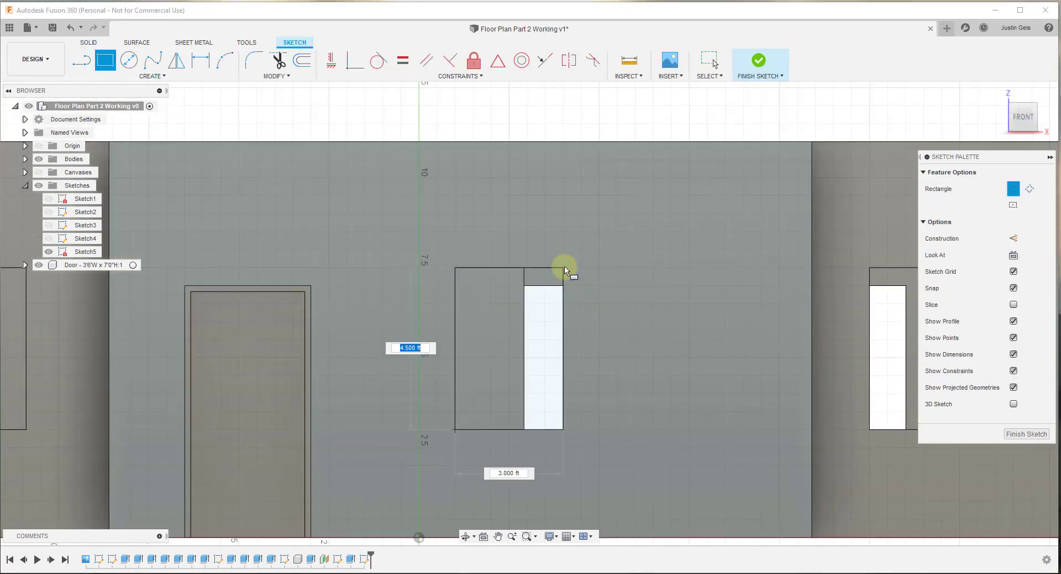
{"action": "left_click", "coordinate": [564, 269]}
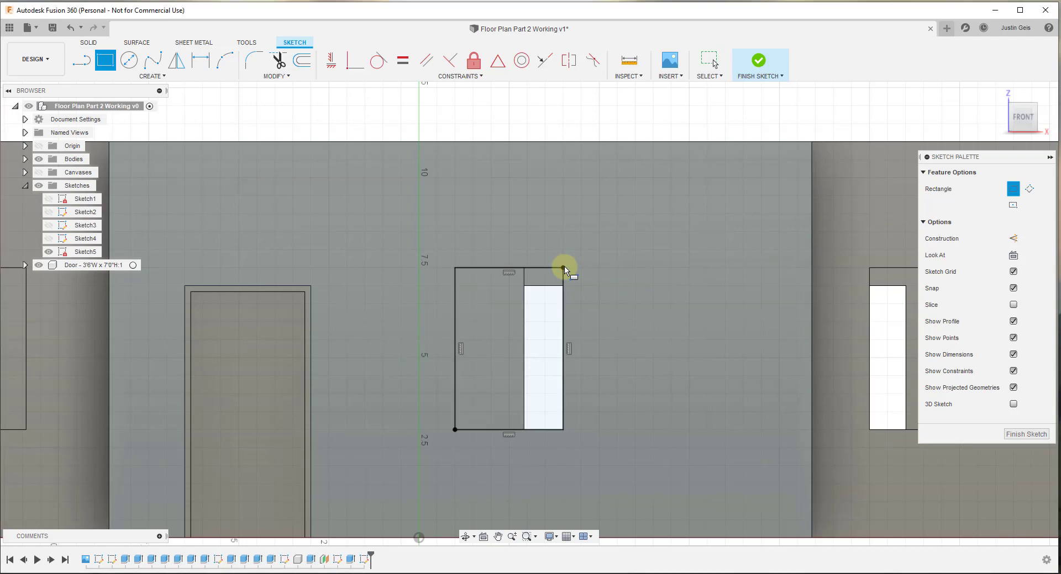
Offset the window rectangle inward by 1 inch, using an offset position of -1".
{"action": "scroll", "coordinate": [580, 298], "scroll_direction": "up", "scroll_amount": 3}
{"action": "scroll", "coordinate": [524, 298], "scroll_direction": "down", "scroll_amount": 2}
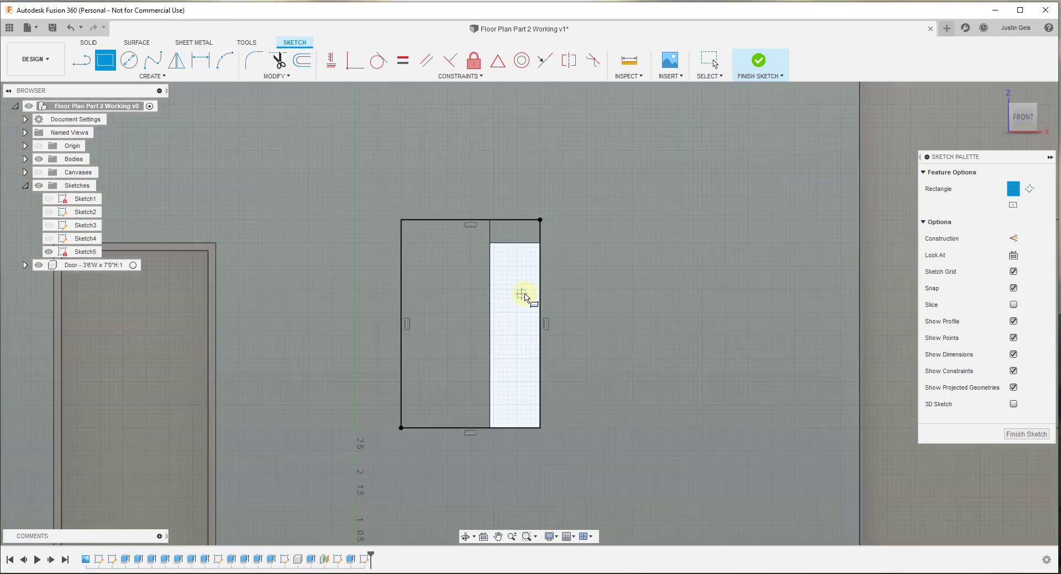
{"action": "scroll", "coordinate": [563, 292], "scroll_direction": "up", "scroll_amount": 4}
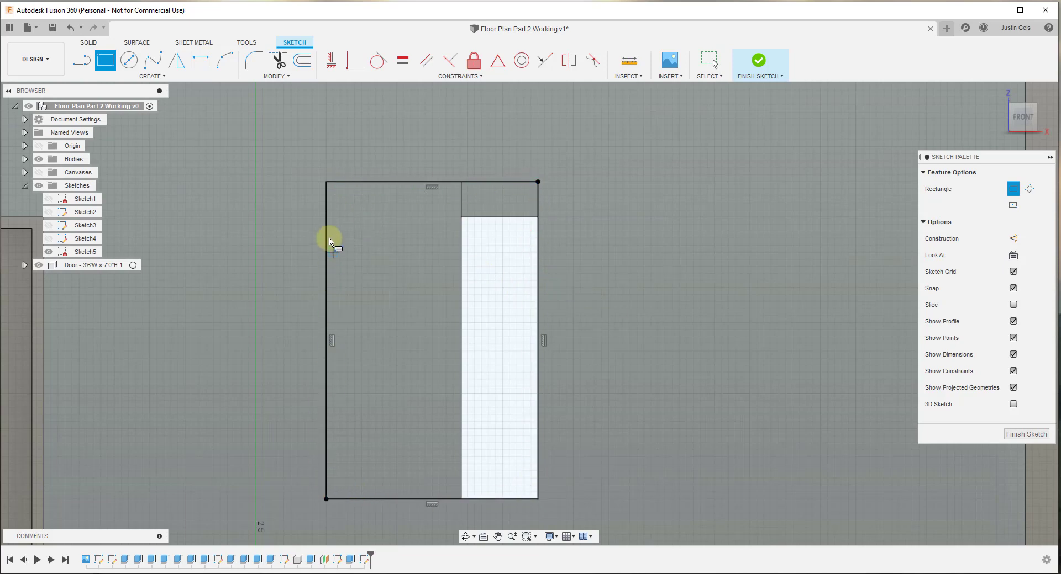
{"action": "left_click", "coordinate": [301, 60]}
{"action": "left_click", "coordinate": [364, 186]}
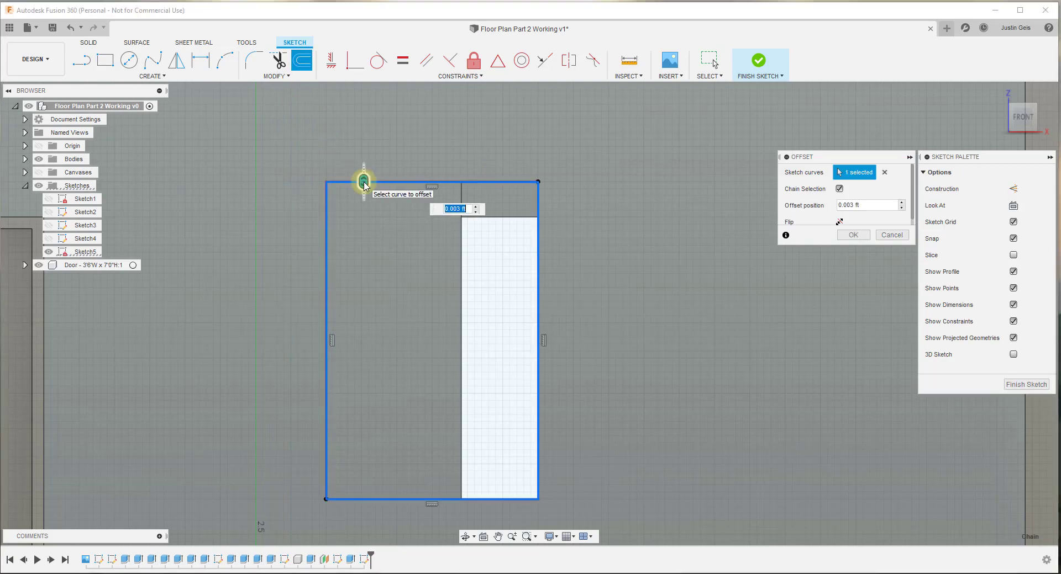
{"action": "left_click_drag", "start_coordinate": [363, 182], "coordinate": [365, 190]}
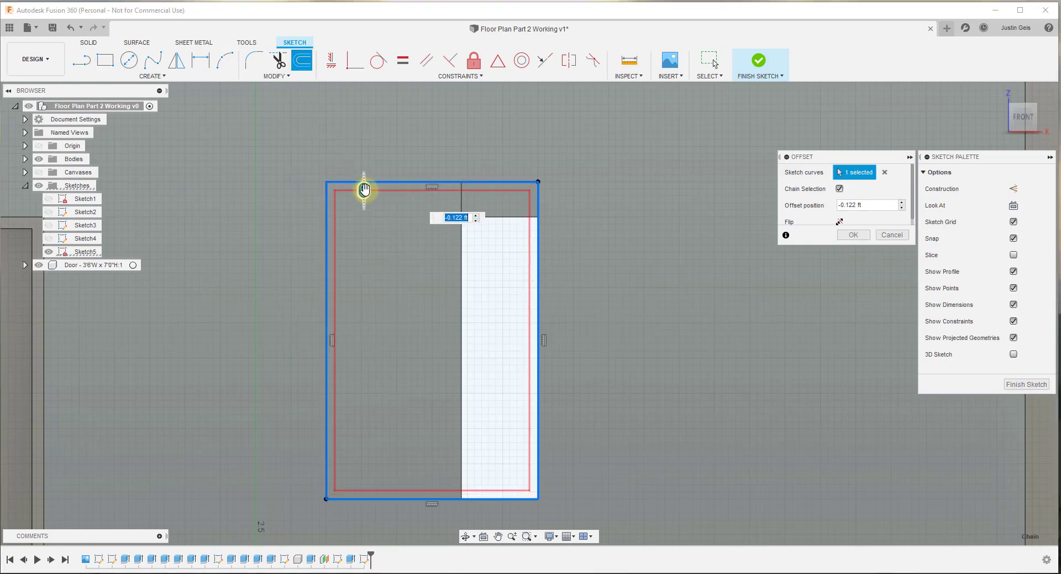
{"action": "type", "text": "-1\""}
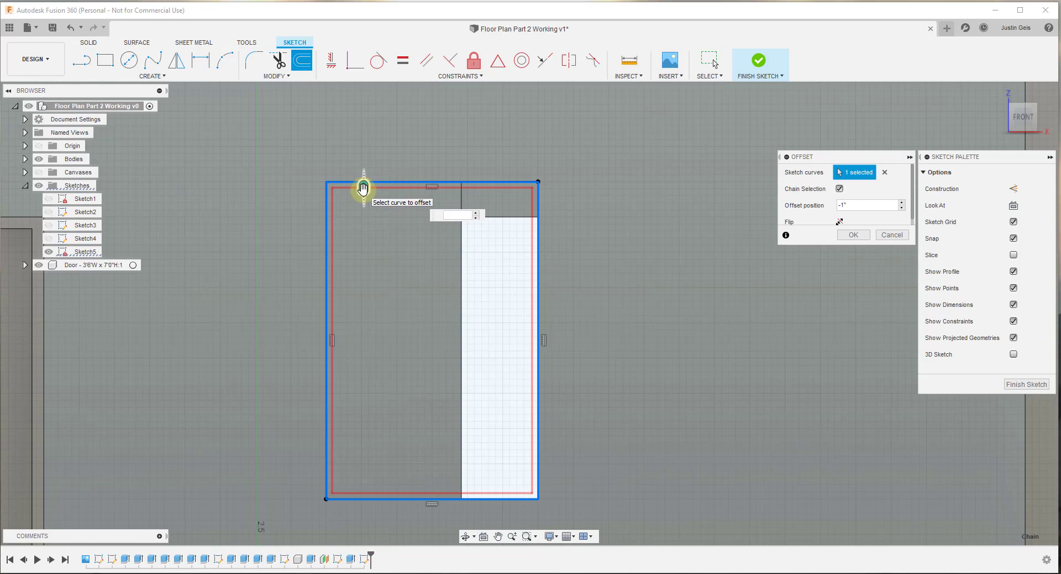
{"action": "type", "text": "1"}
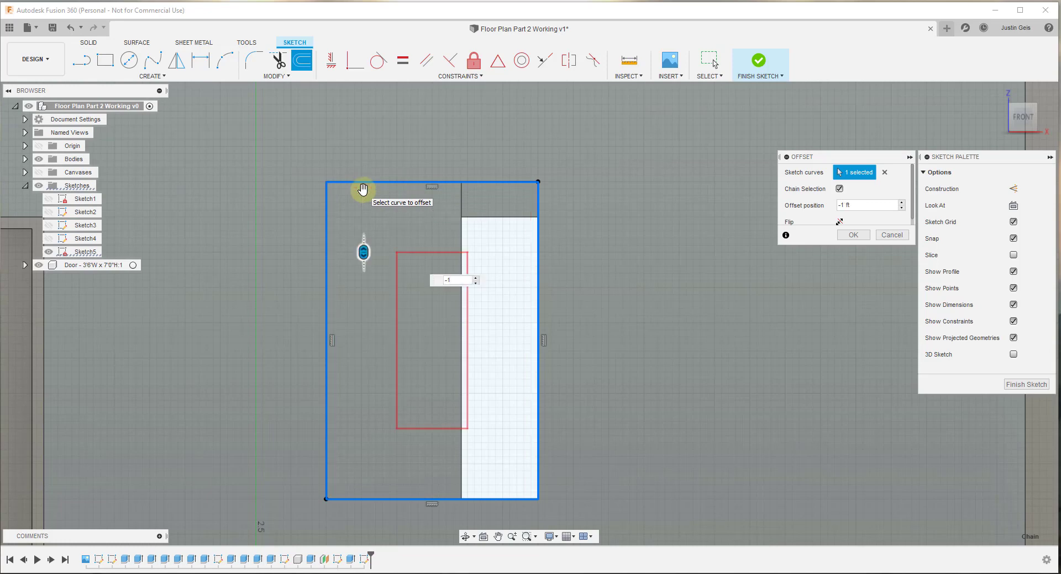
{"action": "type", "text": "\""}
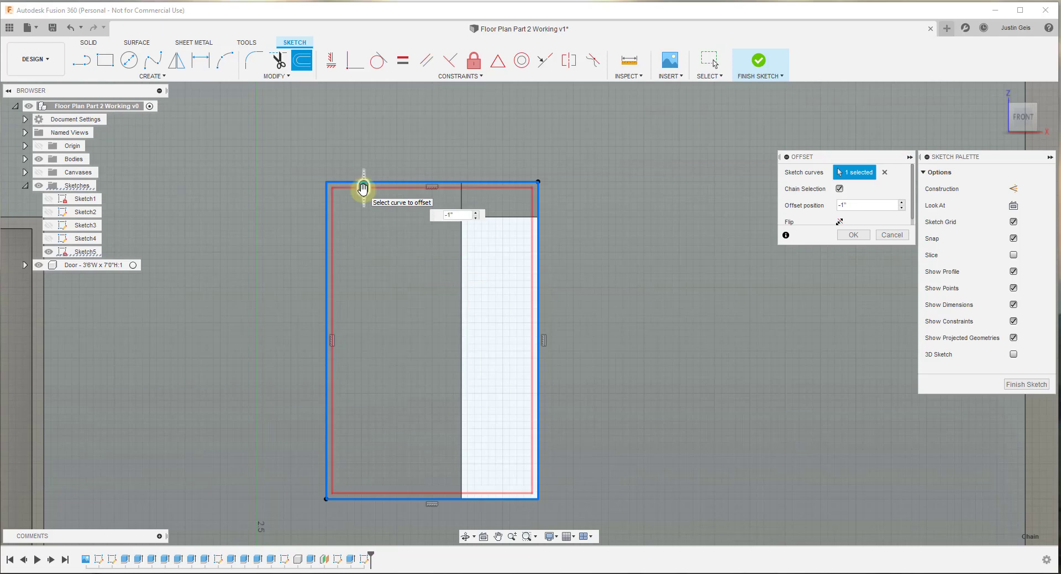
{"action": "key", "text": "Return"}
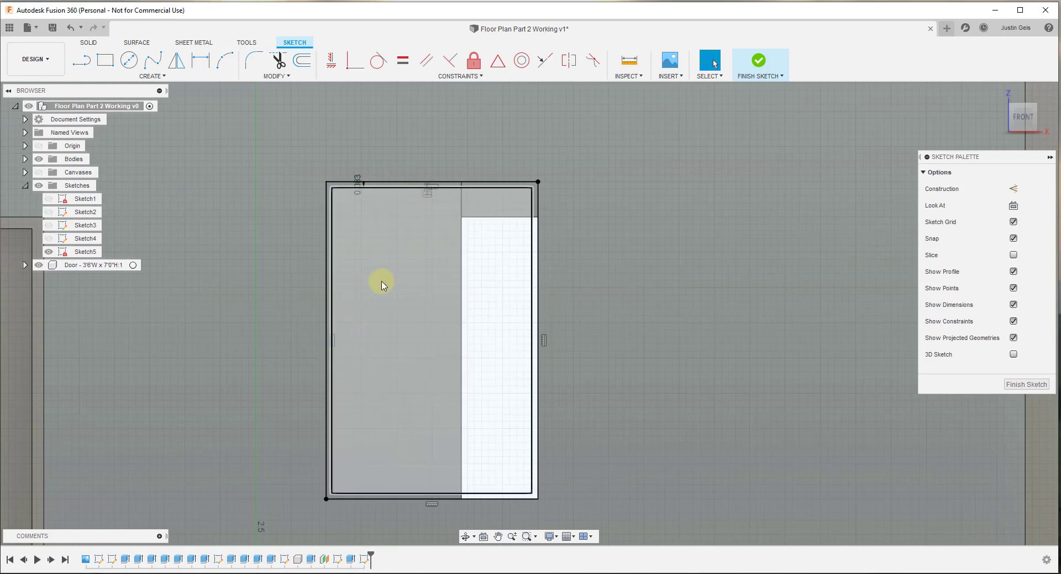
Draw a line from the inner rectangle's left midpoint to its center, then up to the midpoint of its top edge.
{"action": "key", "text": "l"}
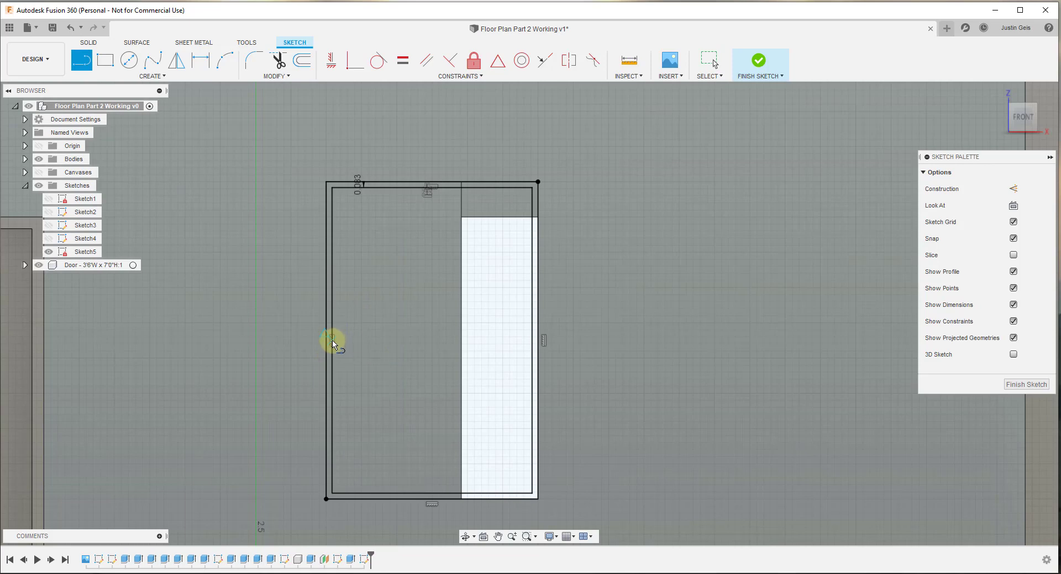
{"action": "left_click", "coordinate": [332, 341]}
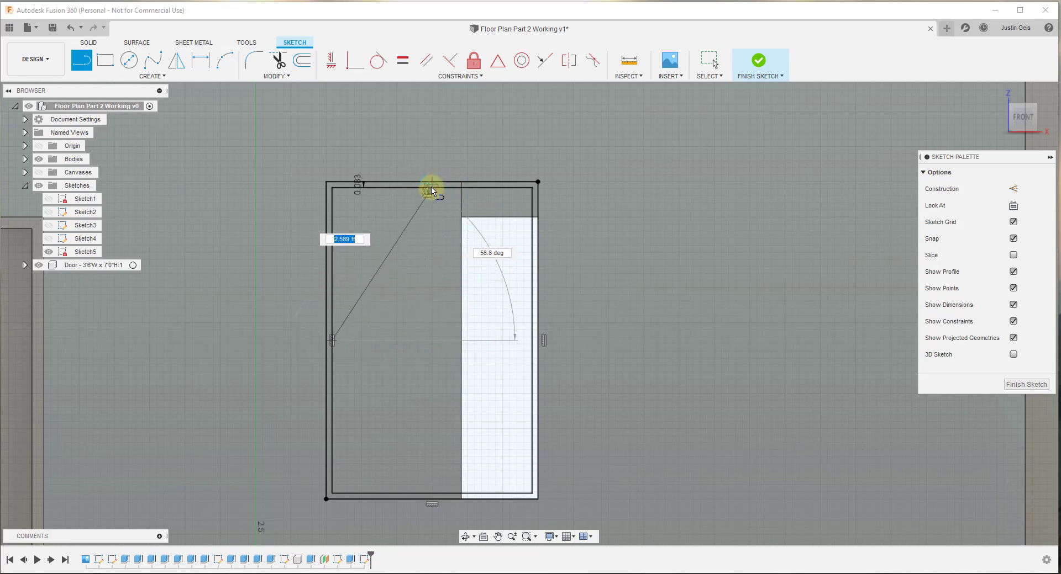
{"action": "left_click", "coordinate": [432, 341]}
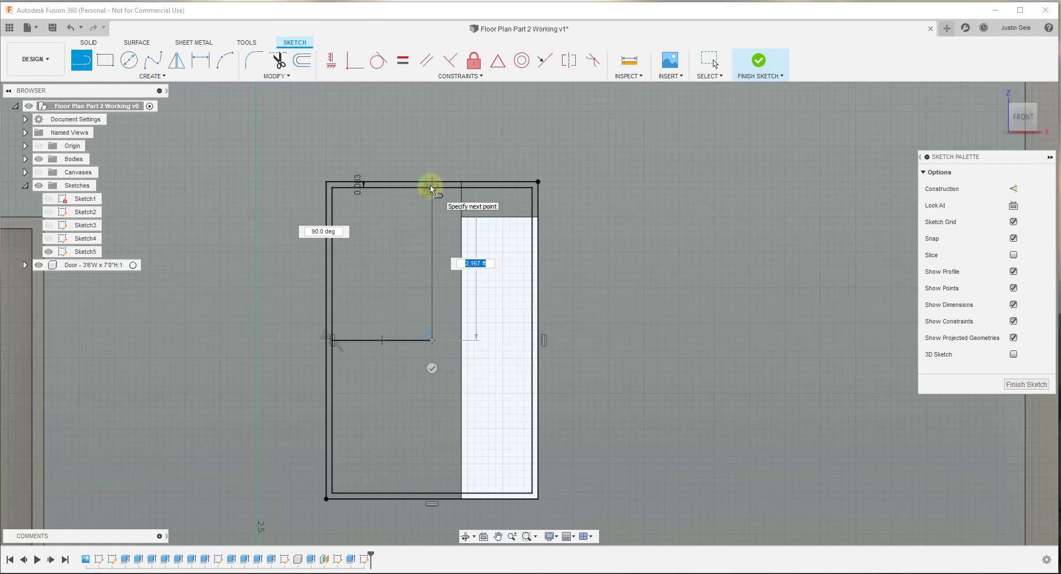
{"action": "left_click", "coordinate": [431, 189]}
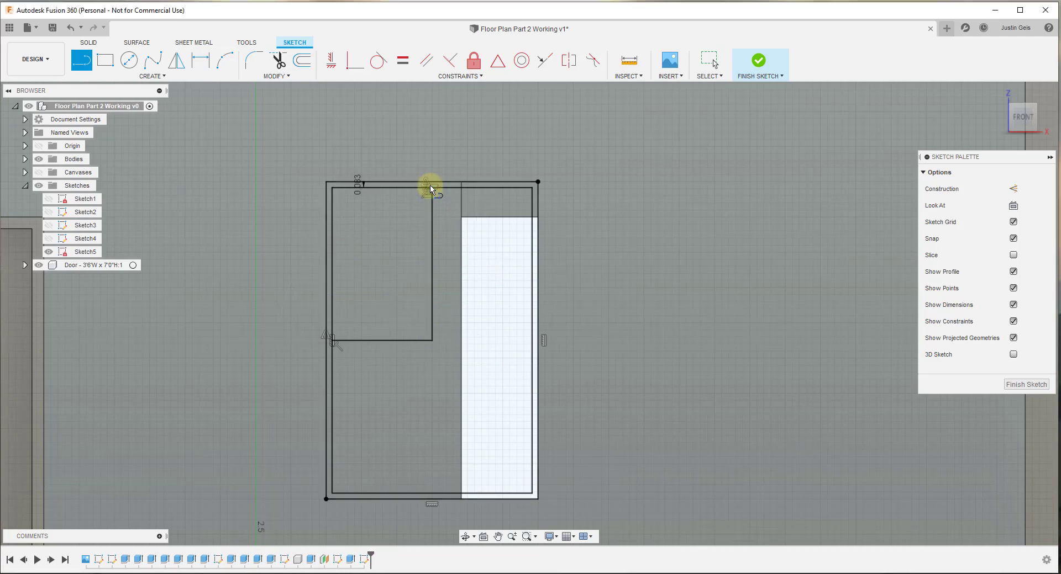
Offset the two connected center lines toward the upper-left pane by half an inch, using -1"/2.
{"action": "left_click", "coordinate": [301, 60]}
{"action": "left_click", "coordinate": [432, 283]}
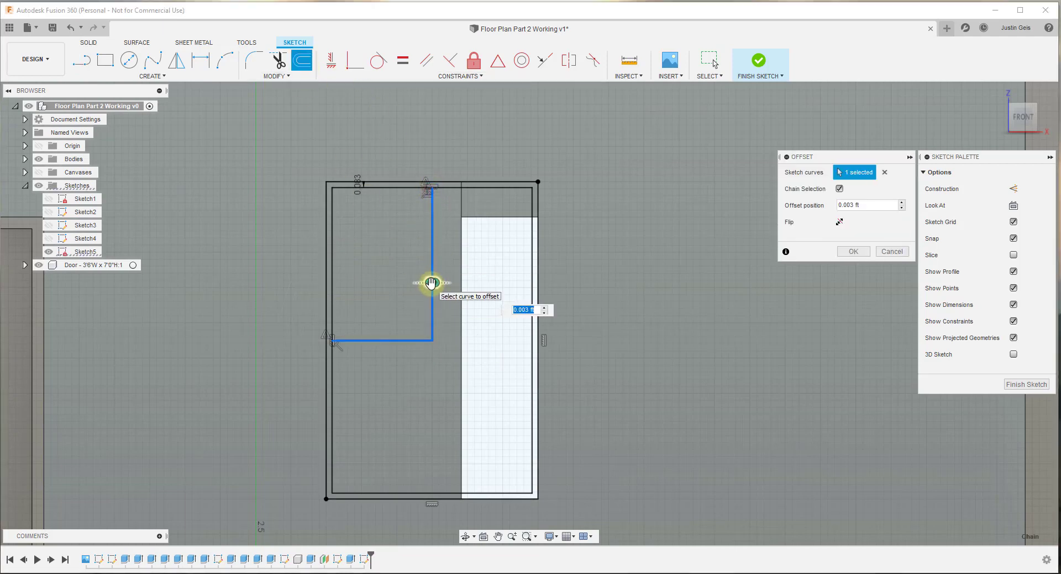
{"action": "left_click_drag", "start_coordinate": [431, 283], "coordinate": [430, 226]}
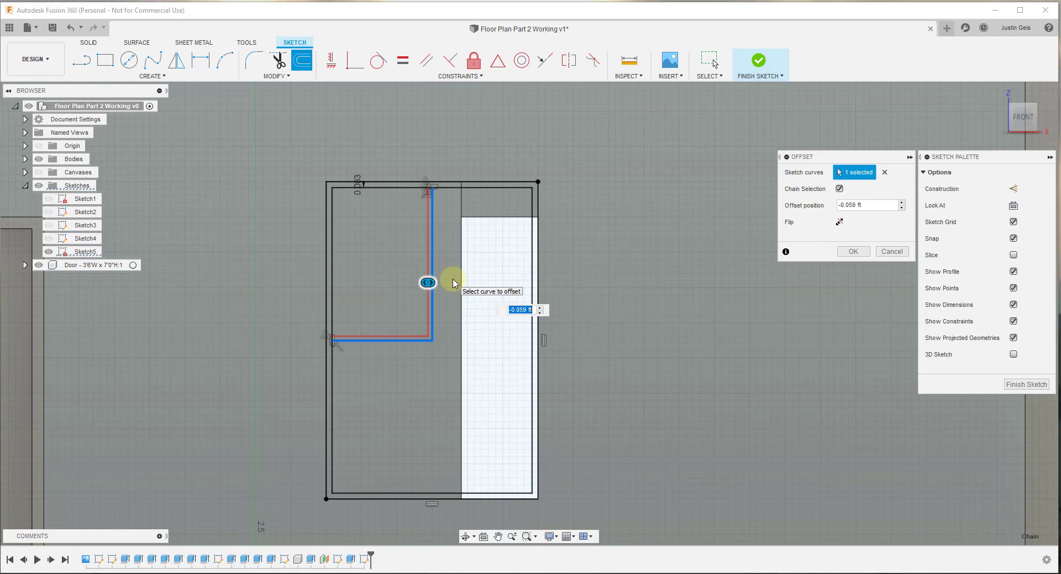
{"action": "type", "text": "-1\"/2"}
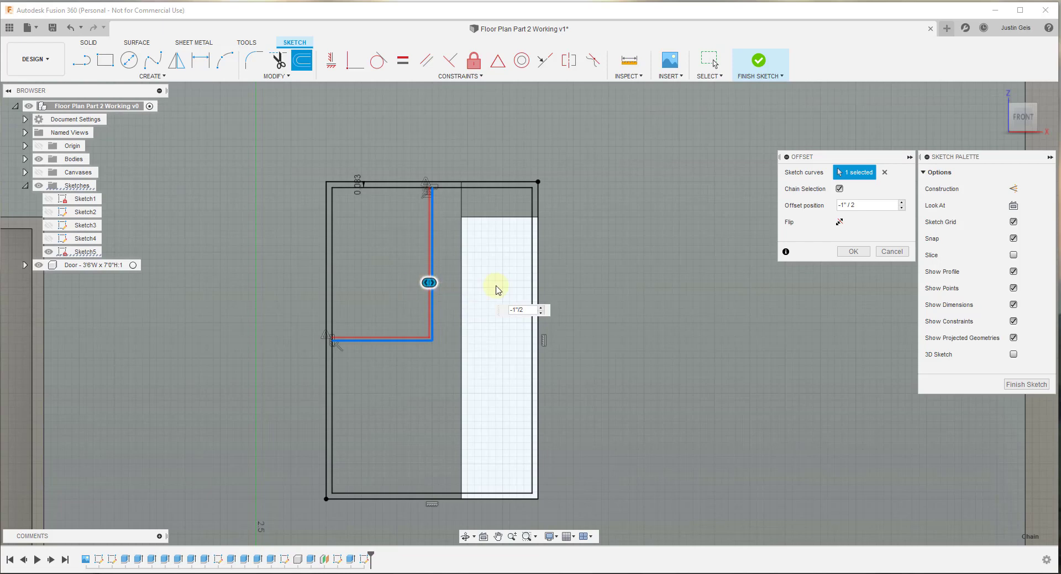
{"action": "left_click", "coordinate": [863, 253]}
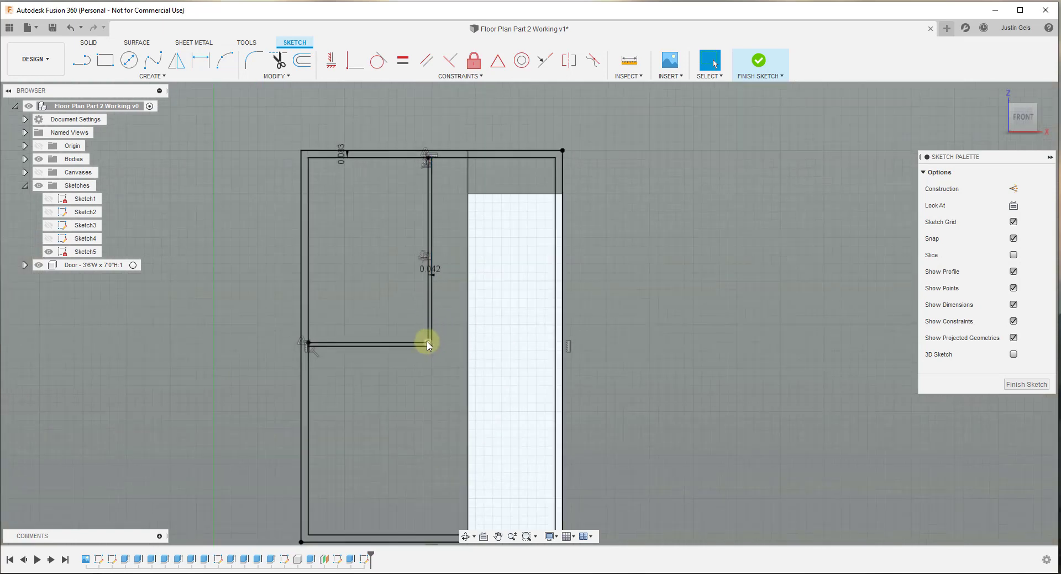
Mirror the two offset muntin lines of the upper-left pane across the window's vertical center line.
{"action": "scroll", "coordinate": [426, 343], "scroll_direction": "up", "scroll_amount": 3}
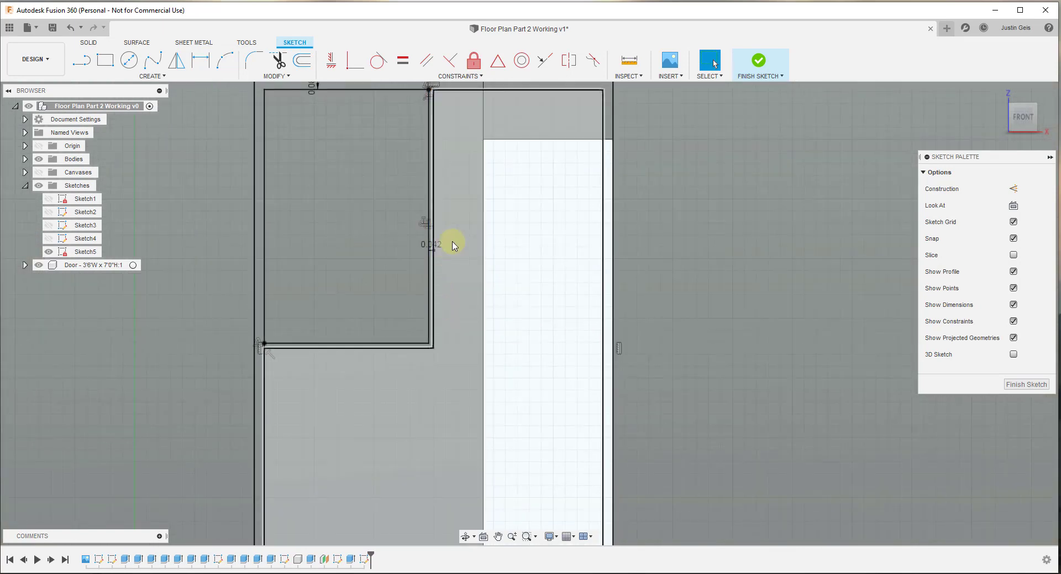
{"action": "left_click", "coordinate": [429, 276]}
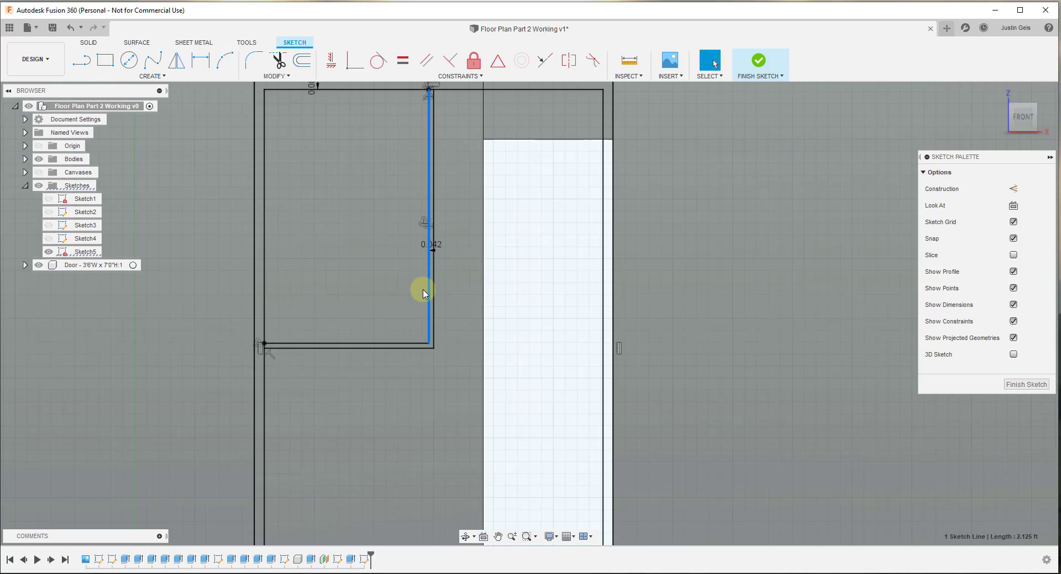
{"action": "left_click", "coordinate": [414, 344], "text": "shift"}
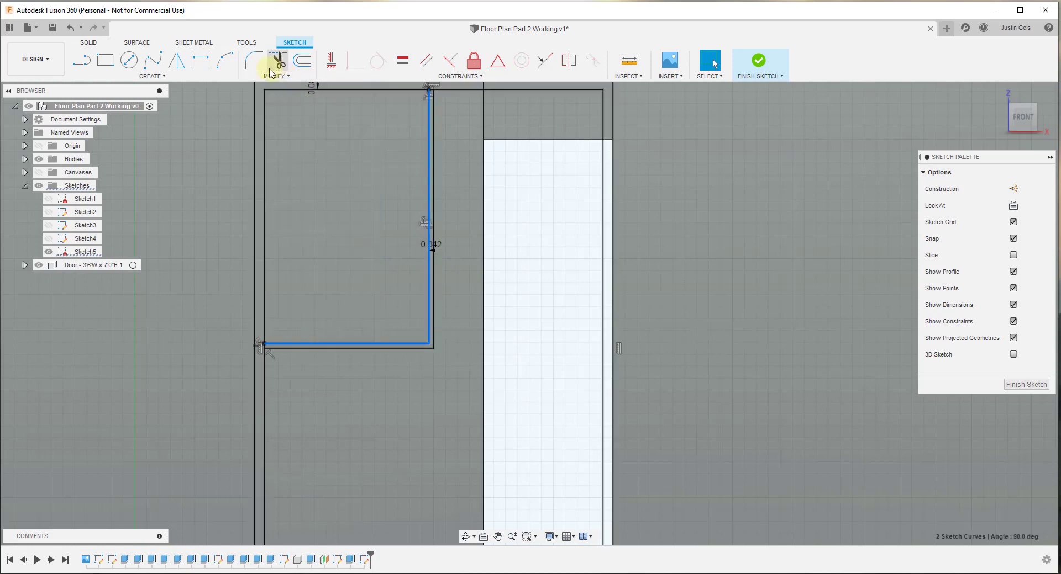
{"action": "left_click", "coordinate": [178, 62]}
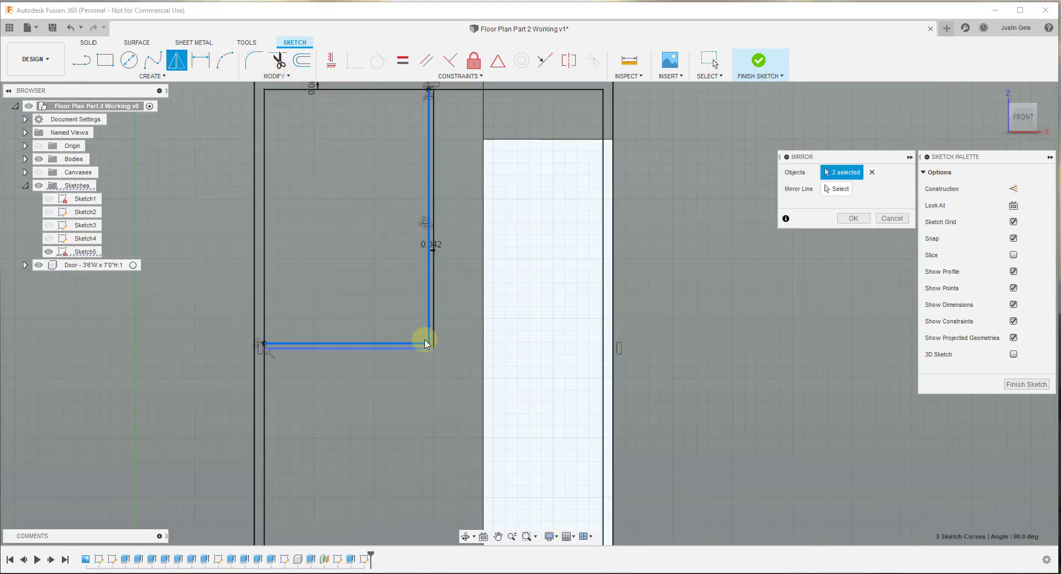
{"action": "left_click", "coordinate": [837, 190]}
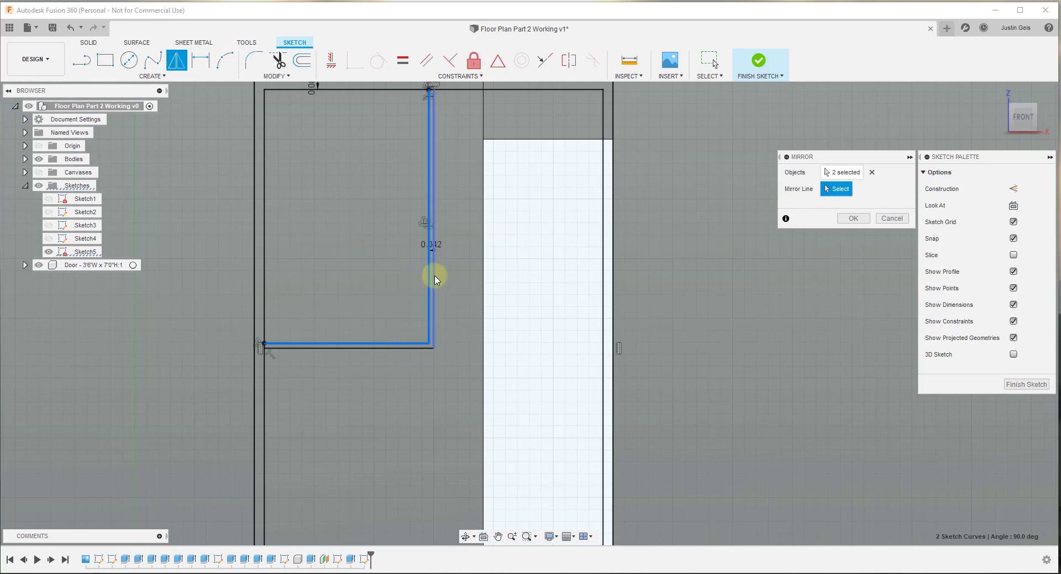
{"action": "left_click", "coordinate": [434, 280]}
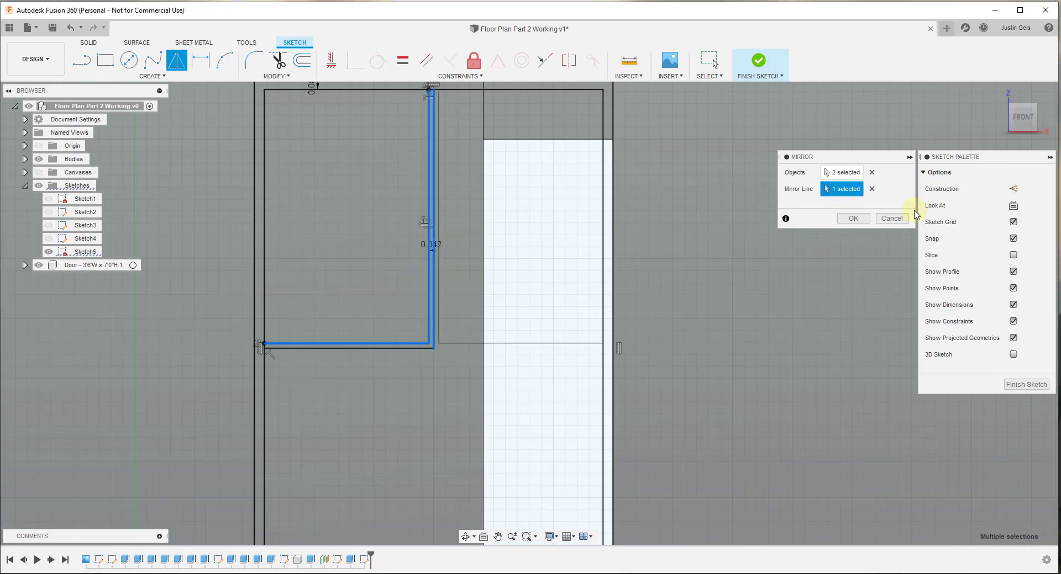
{"action": "left_click", "coordinate": [853, 219]}
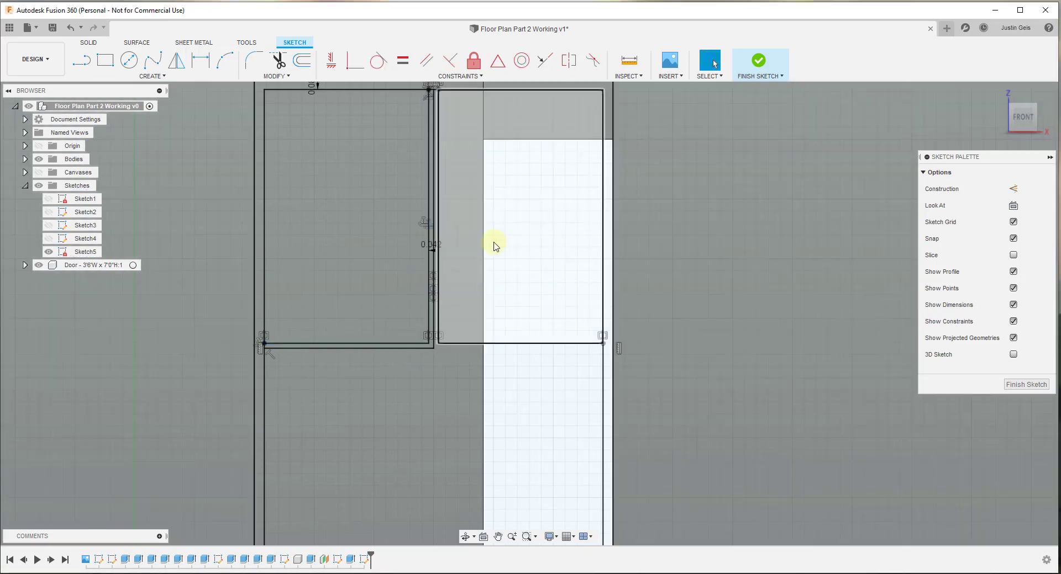
Mirror the four muntin lines of the upper panes across the horizontal center line and finish the sketch.
{"action": "left_click", "coordinate": [440, 264]}
{"action": "left_click", "coordinate": [451, 344], "text": "shift"}
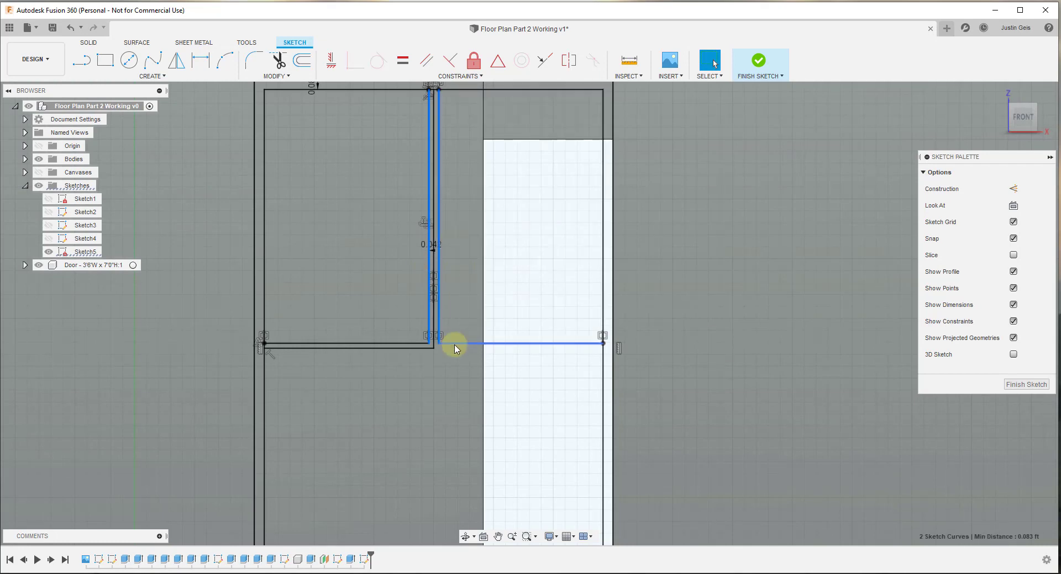
{"action": "left_click", "coordinate": [416, 344], "text": "shift"}
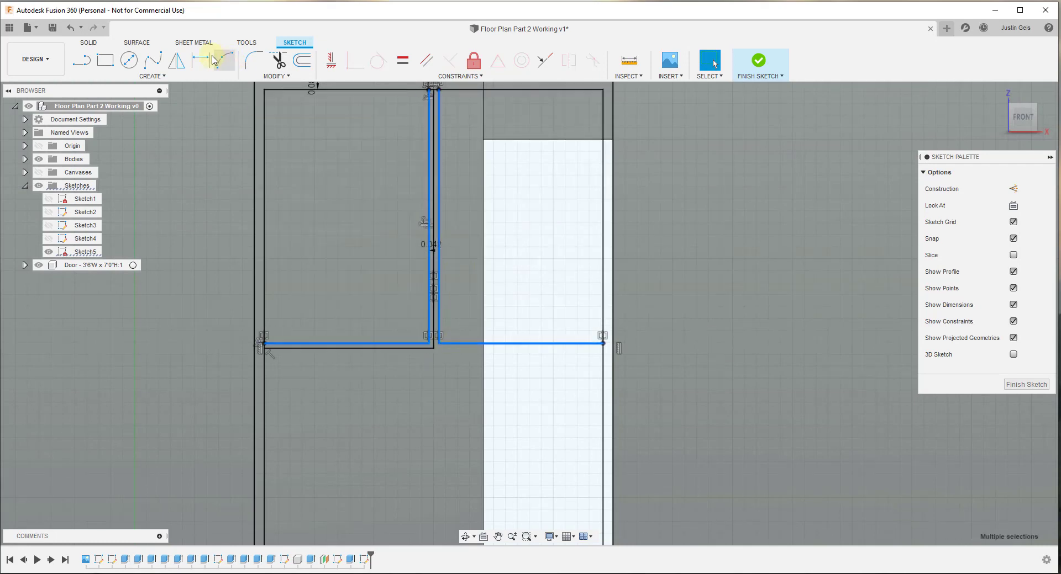
{"action": "left_click", "coordinate": [177, 65]}
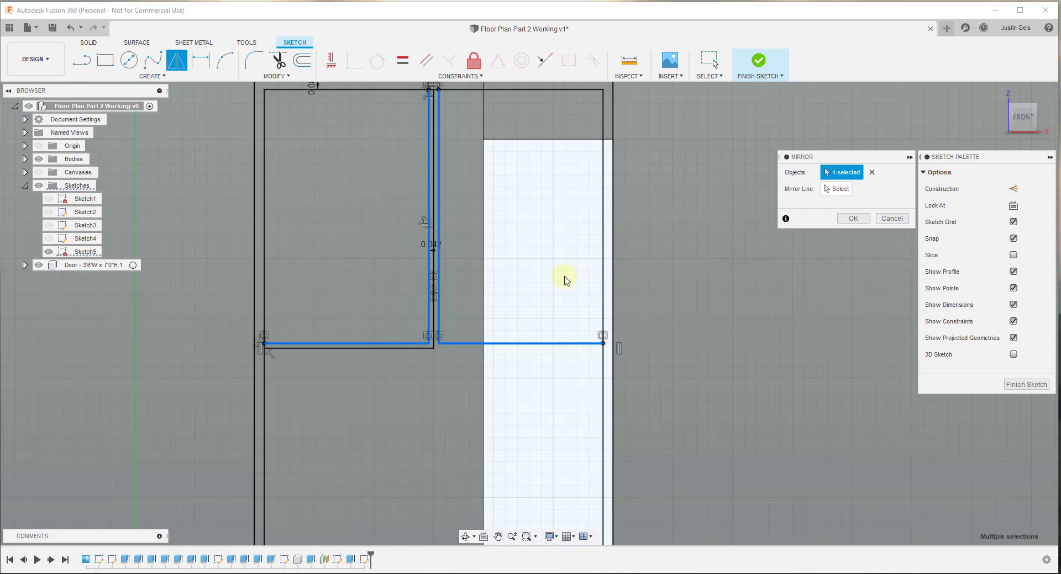
{"action": "left_click", "coordinate": [838, 189]}
{"action": "left_click", "coordinate": [420, 349]}
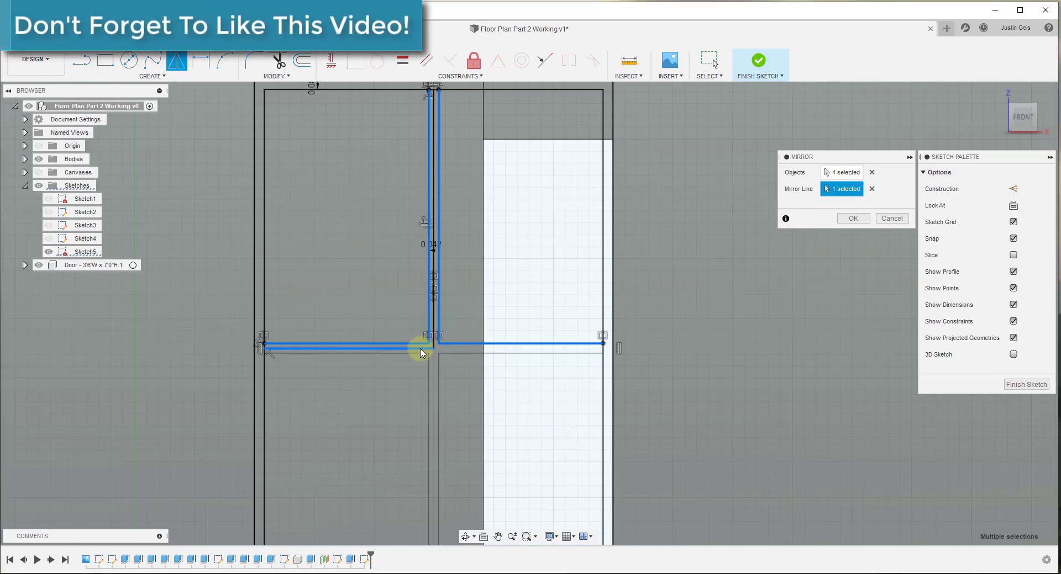
{"action": "scroll", "coordinate": [500, 226], "scroll_direction": "down", "scroll_amount": 2}
{"action": "left_click", "coordinate": [853, 218]}
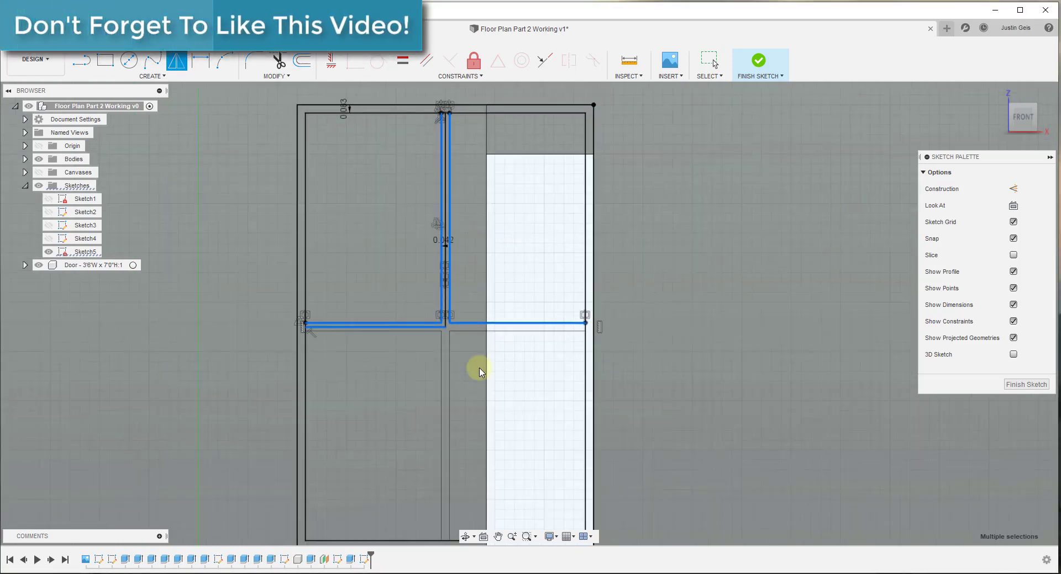
{"action": "scroll", "coordinate": [506, 359], "scroll_direction": "down", "scroll_amount": 2}
{"action": "middle_click_drag", "start_coordinate": [523, 390], "coordinate": [374, 245], "text": "shift"}
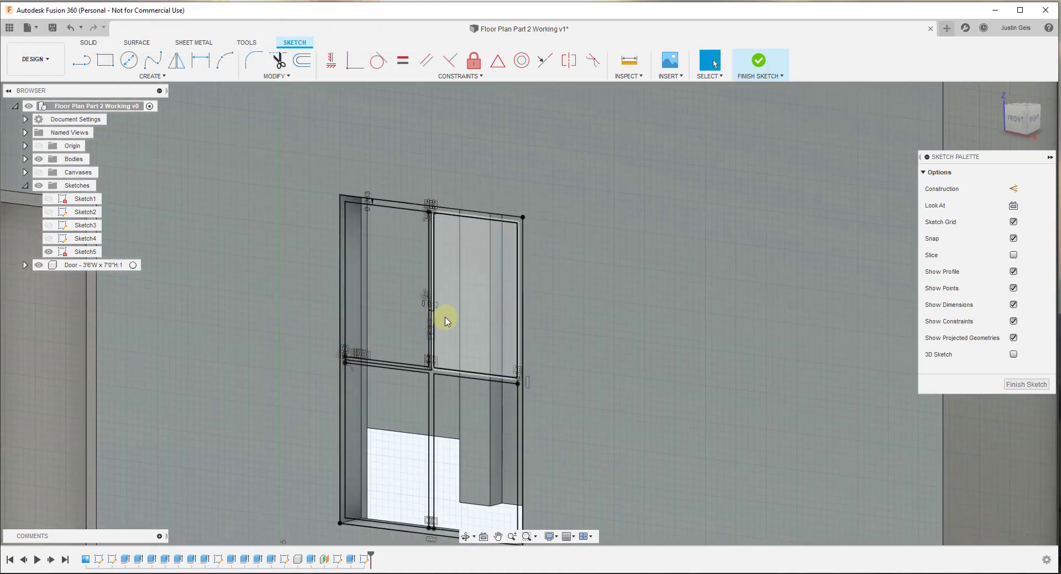
{"action": "scroll", "coordinate": [453, 293], "scroll_direction": "up", "scroll_amount": 2}
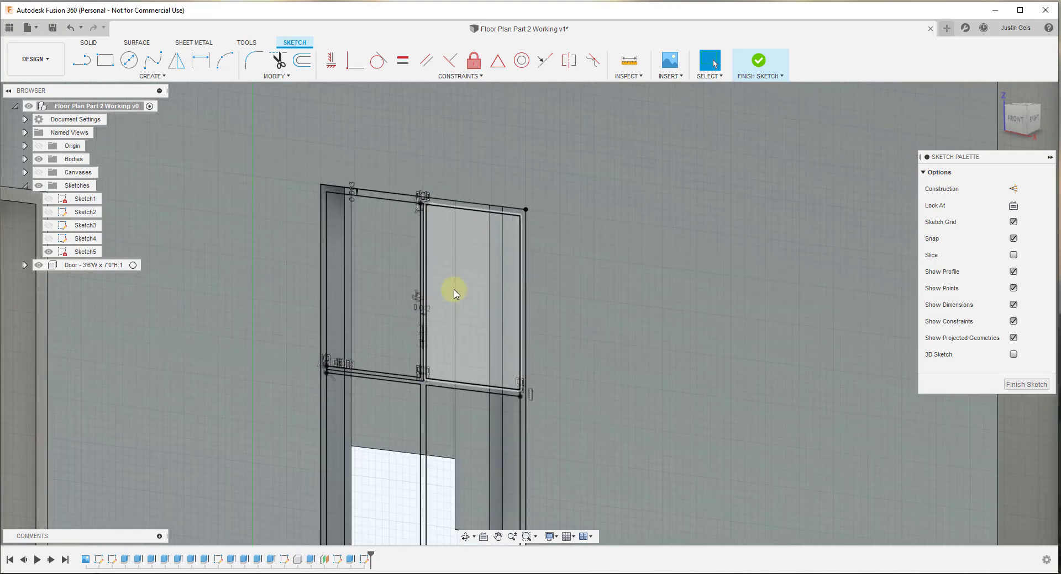
{"action": "left_click", "coordinate": [1025, 385]}
Start extruding the window's outer frame and muntin profiles together into the wall, trying distances of about -0.284 ft and -0.066 ft.
{"action": "scroll", "coordinate": [426, 236], "scroll_direction": "down", "scroll_amount": 2}
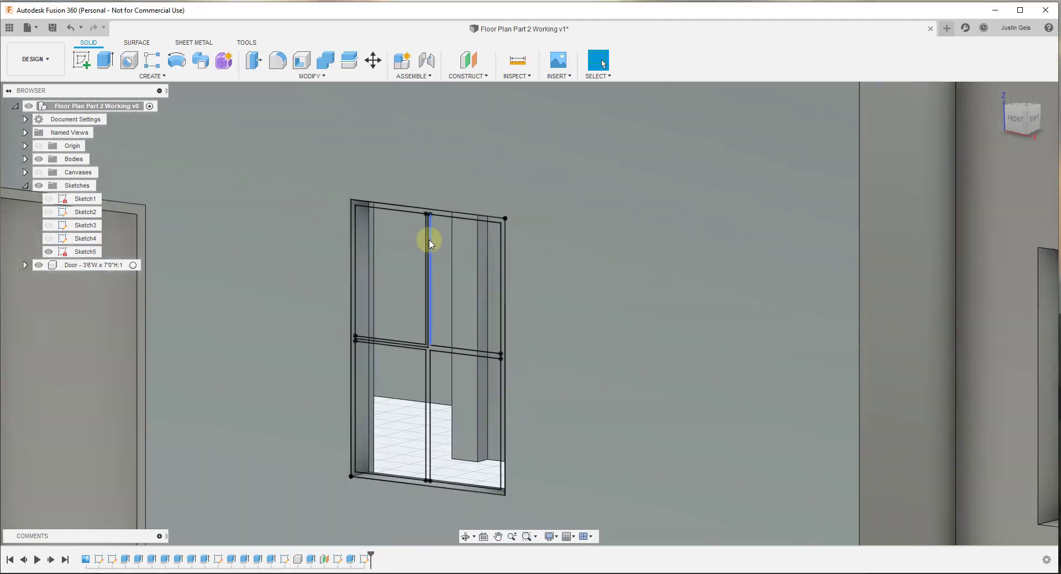
{"action": "scroll", "coordinate": [514, 272], "scroll_direction": "up", "scroll_amount": 2}
{"action": "scroll", "coordinate": [479, 263], "scroll_direction": "down", "scroll_amount": 2}
{"action": "scroll", "coordinate": [478, 263], "scroll_direction": "up", "scroll_amount": 1}
{"action": "scroll", "coordinate": [412, 286], "scroll_direction": "up", "scroll_amount": 1}
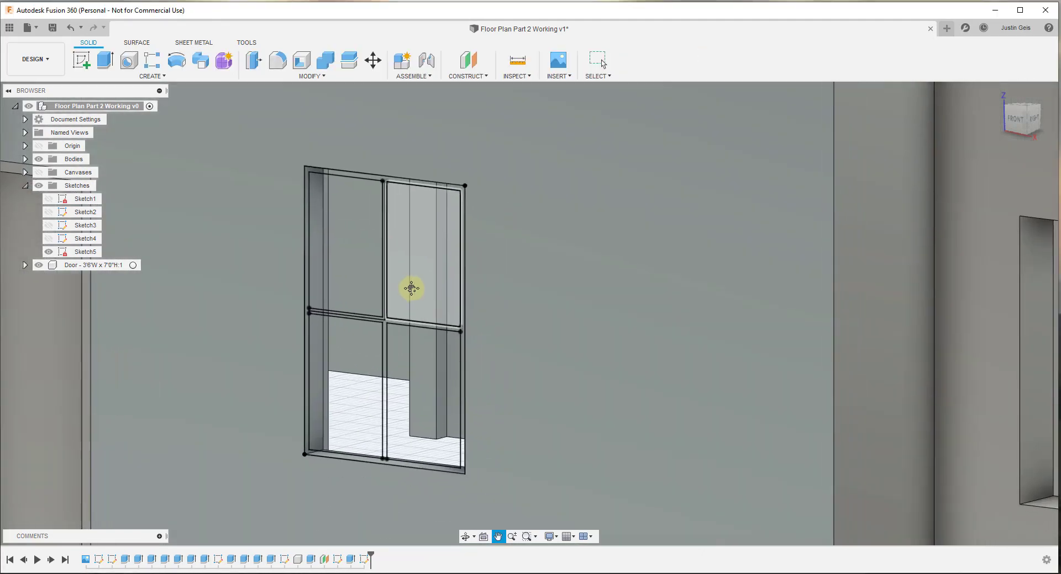
{"action": "left_click", "coordinate": [104, 61]}
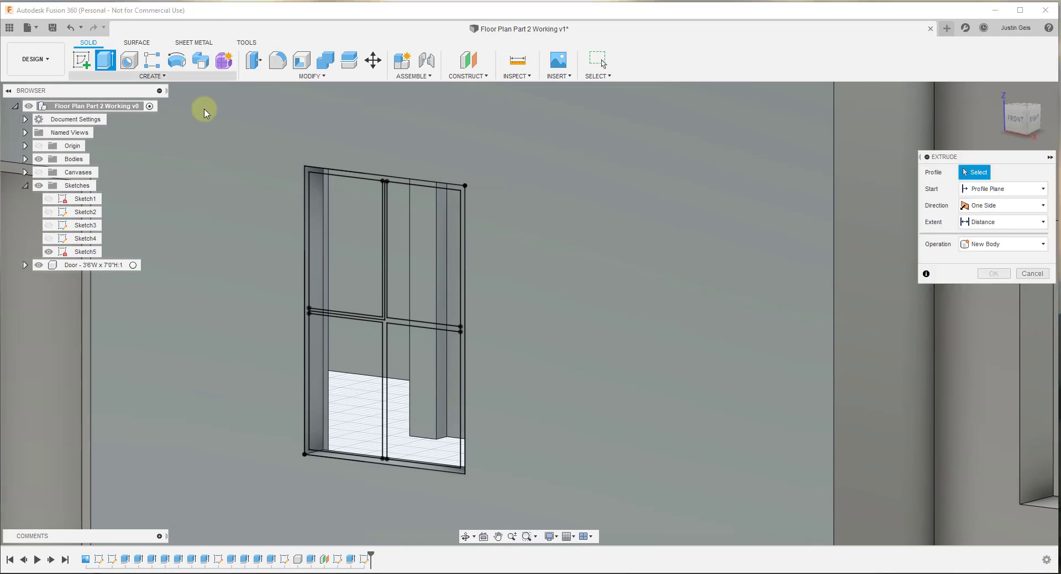
{"action": "scroll", "coordinate": [307, 178], "scroll_direction": "up", "scroll_amount": 3}
{"action": "left_click", "coordinate": [308, 179]}
{"action": "scroll", "coordinate": [442, 239], "scroll_direction": "up", "scroll_amount": 2}
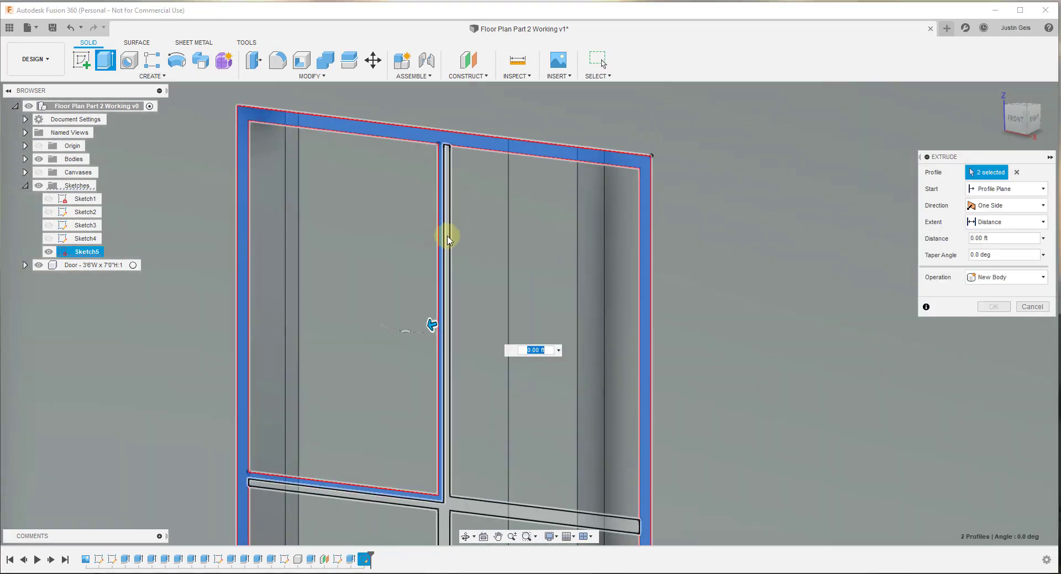
{"action": "left_click", "coordinate": [442, 238]}
{"action": "scroll", "coordinate": [439, 231], "scroll_direction": "down", "scroll_amount": 3}
{"action": "middle_click_drag", "start_coordinate": [415, 234], "coordinate": [429, 365], "text": "shift"}
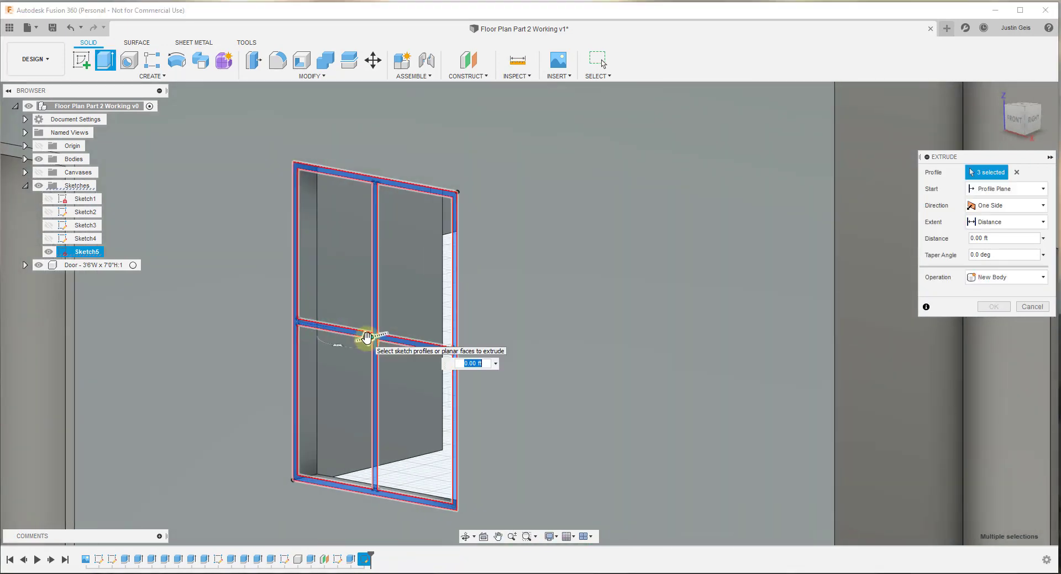
{"action": "mouse_move", "coordinate": [368, 338]}
{"action": "left_mouse_down"}
{"action": "mouse_move", "coordinate": [379, 336]}
{"action": "mouse_move", "coordinate": [367, 333]}
{"action": "left_mouse_up"}
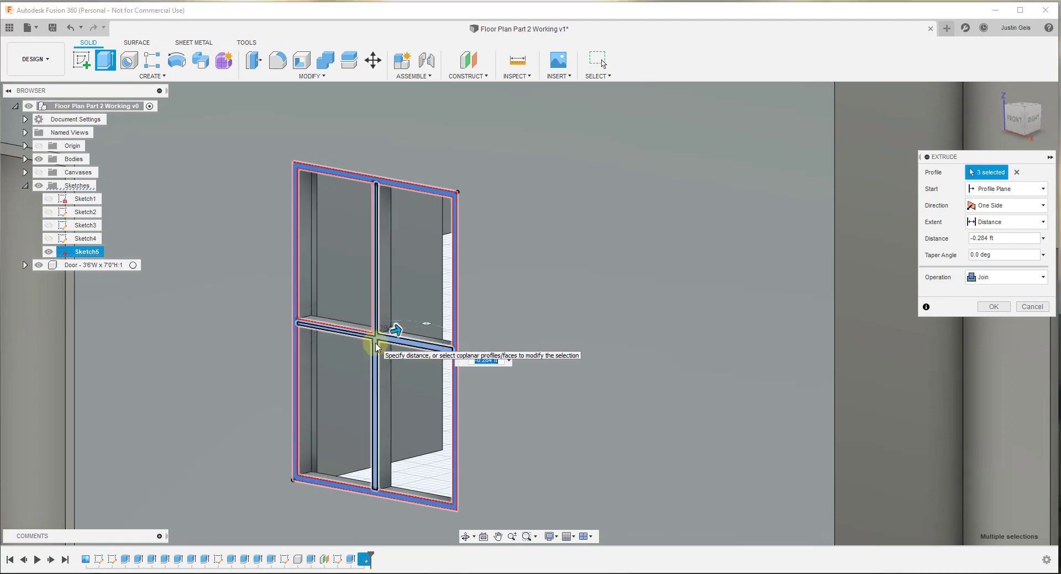
{"action": "mouse_move", "coordinate": [387, 327]}
{"action": "left_mouse_down"}
{"action": "mouse_move", "coordinate": [398, 330]}
{"action": "mouse_move", "coordinate": [385, 332]}
{"action": "left_mouse_up"}
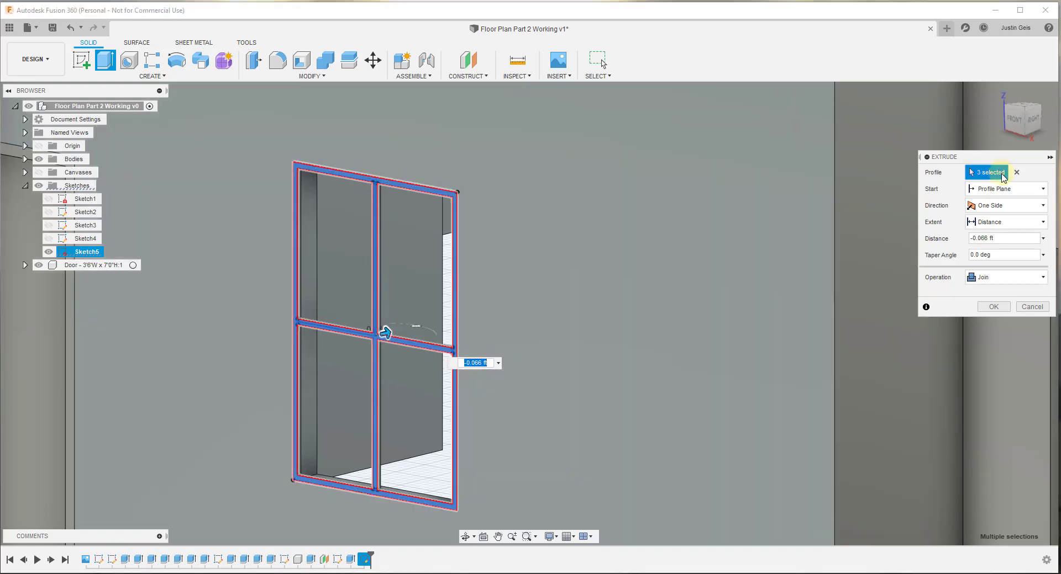
Remove the muntin profiles from the extrusion and extrude only the outer frame by -6" as a new component.
{"action": "scroll", "coordinate": [376, 303], "scroll_direction": "up", "scroll_amount": 1}
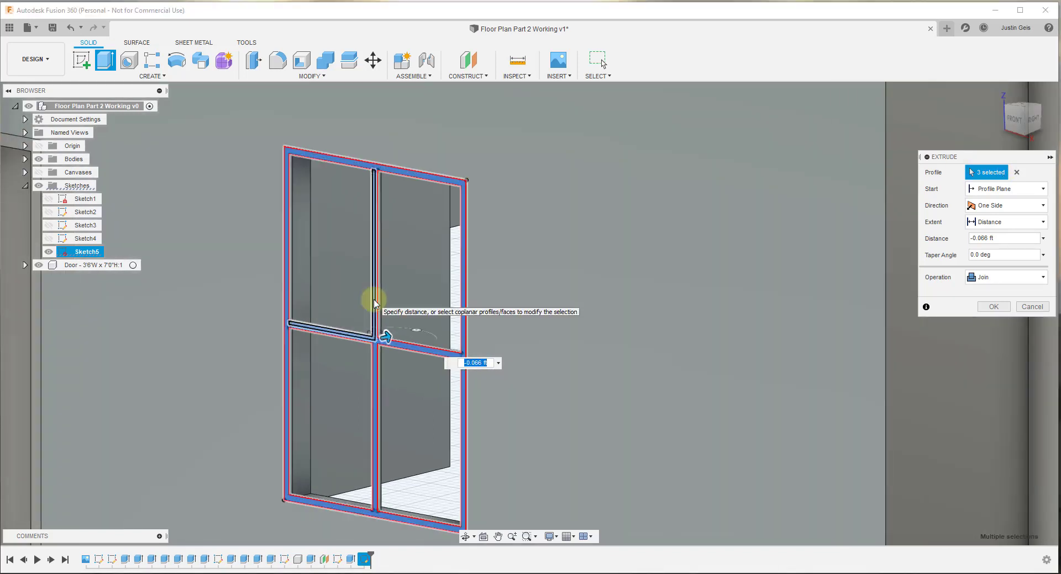
{"action": "left_click", "coordinate": [379, 303]}
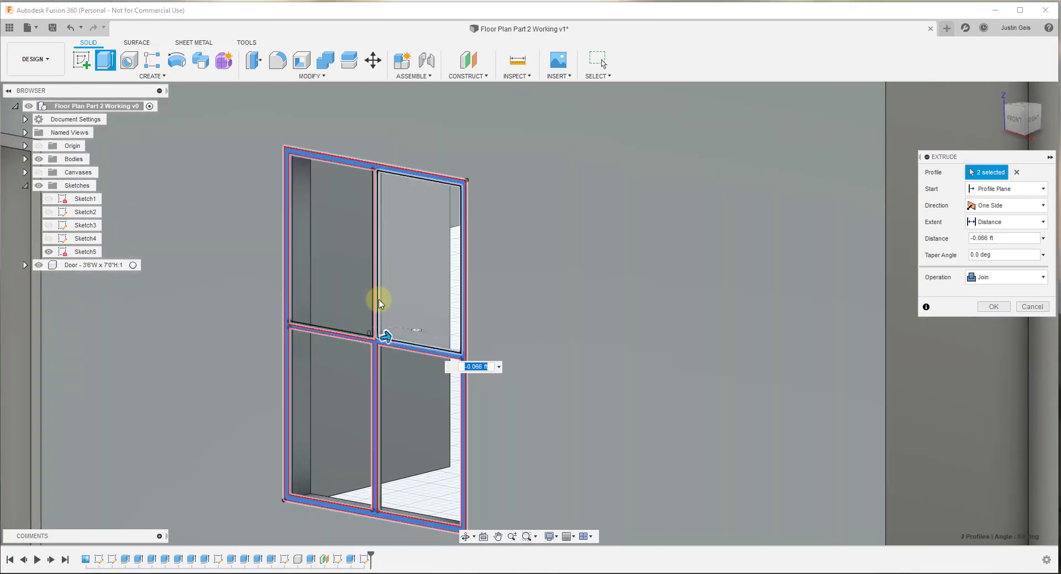
{"action": "left_click", "coordinate": [395, 346]}
{"action": "left_click_drag", "start_coordinate": [472, 353], "coordinate": [509, 364]}
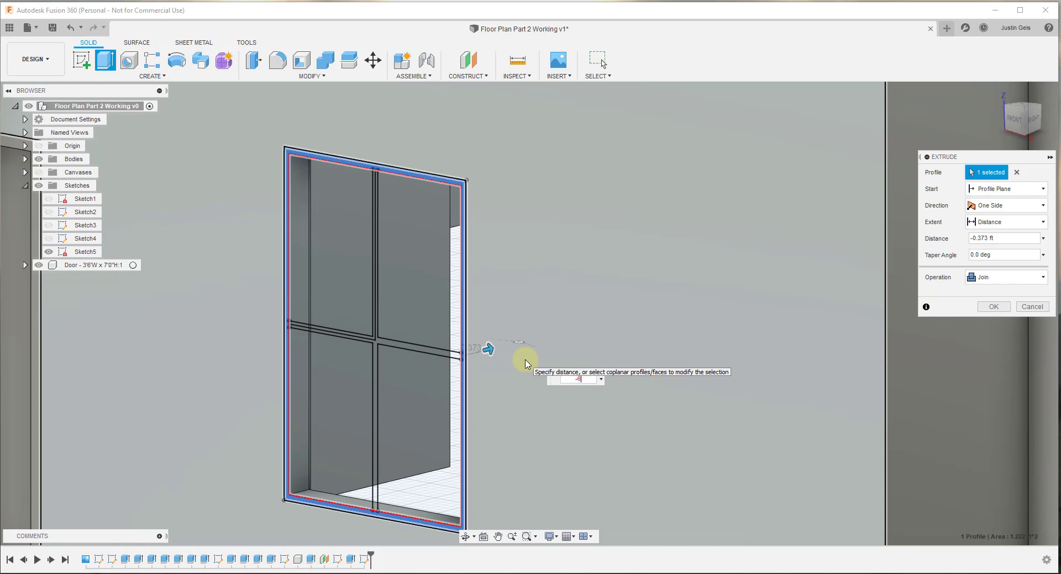
{"action": "type", "text": "-6\""}
{"action": "key", "text": "Return"}
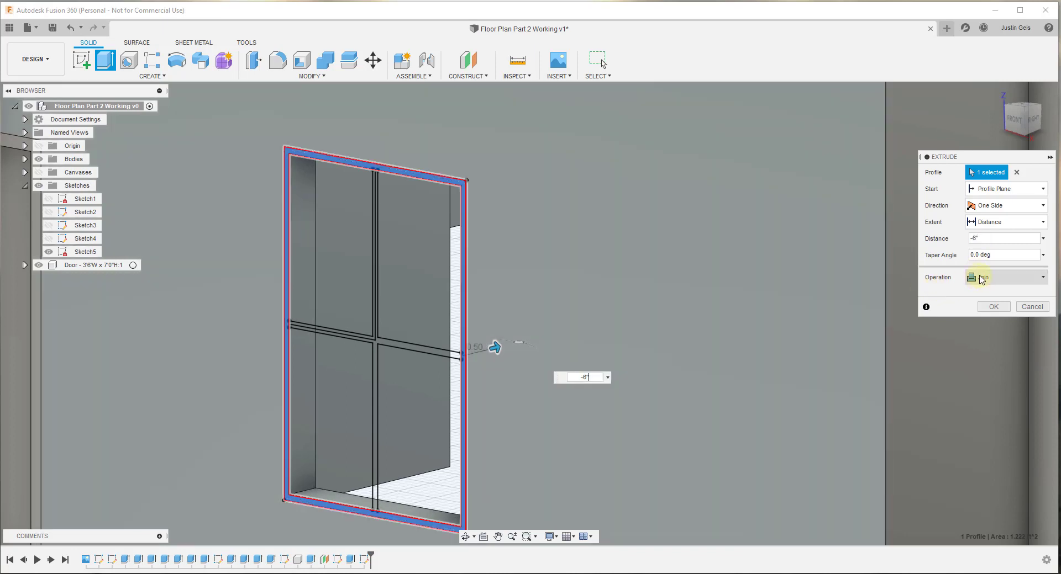
{"action": "left_click", "coordinate": [980, 277]}
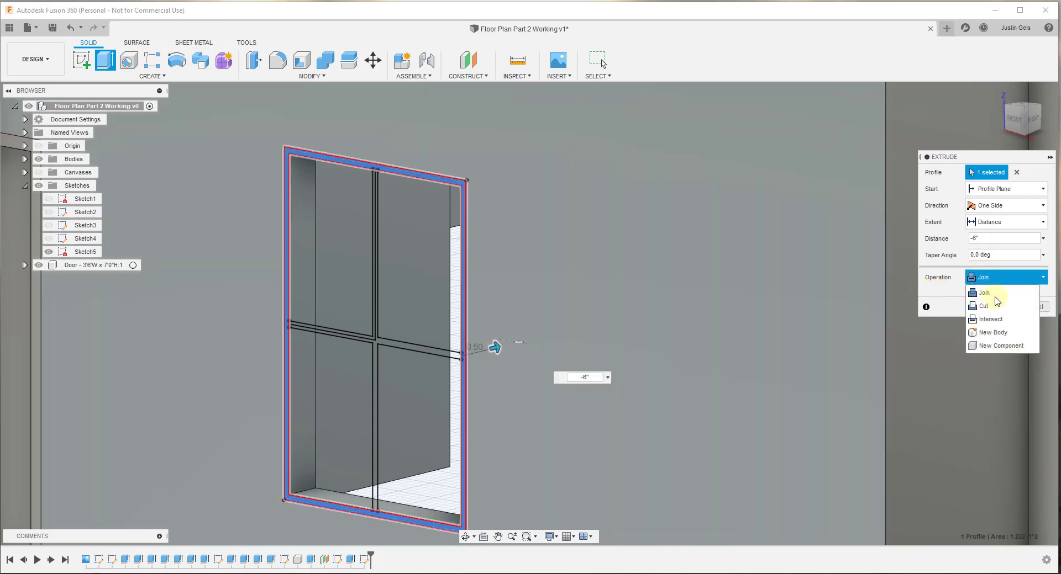
{"action": "left_click", "coordinate": [993, 347]}
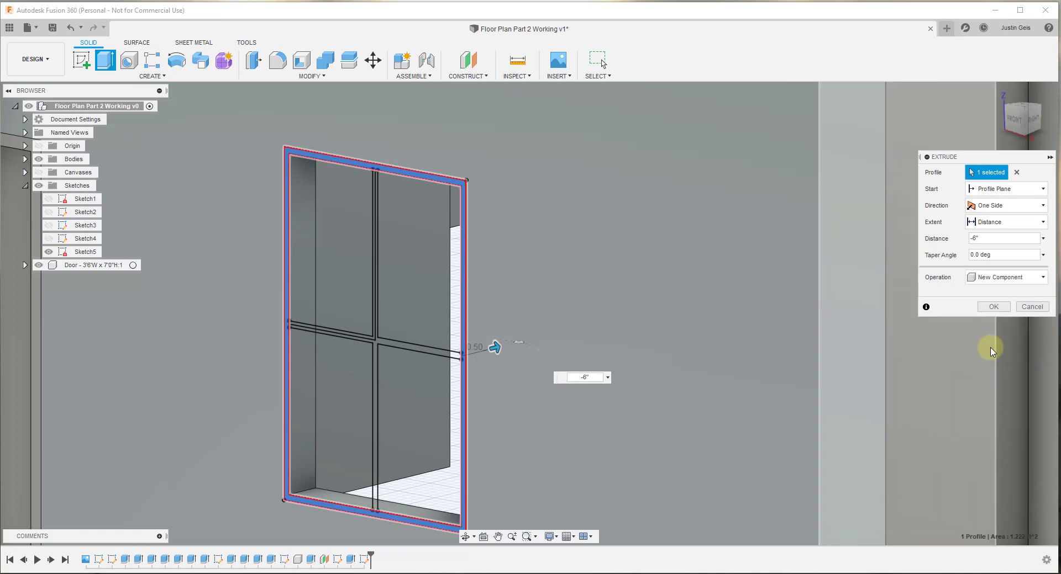
{"action": "left_click", "coordinate": [993, 307]}
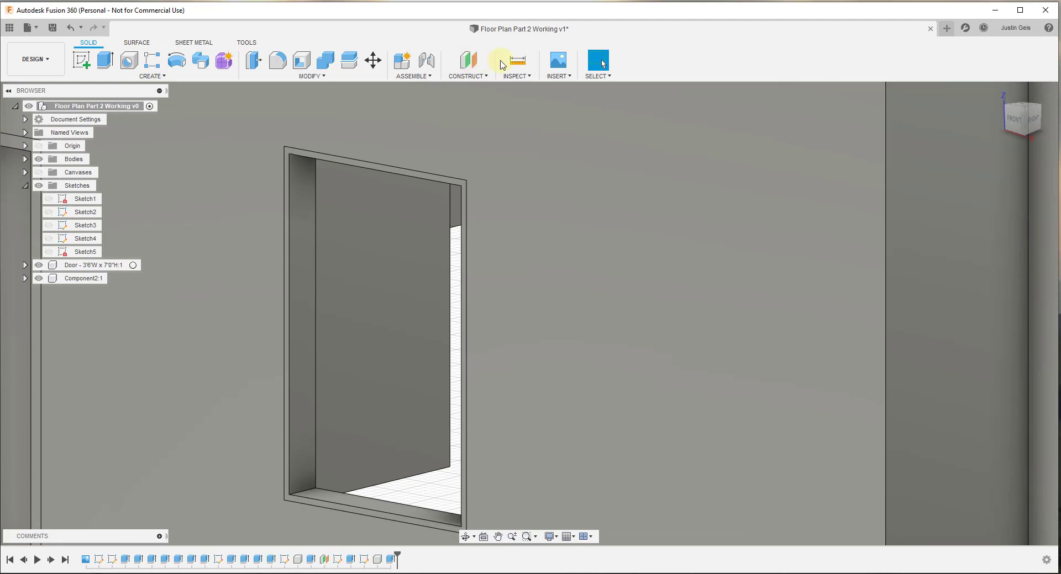
Measure the width and height of the window frame along its outer top and side edges.
{"action": "left_click", "coordinate": [516, 61]}
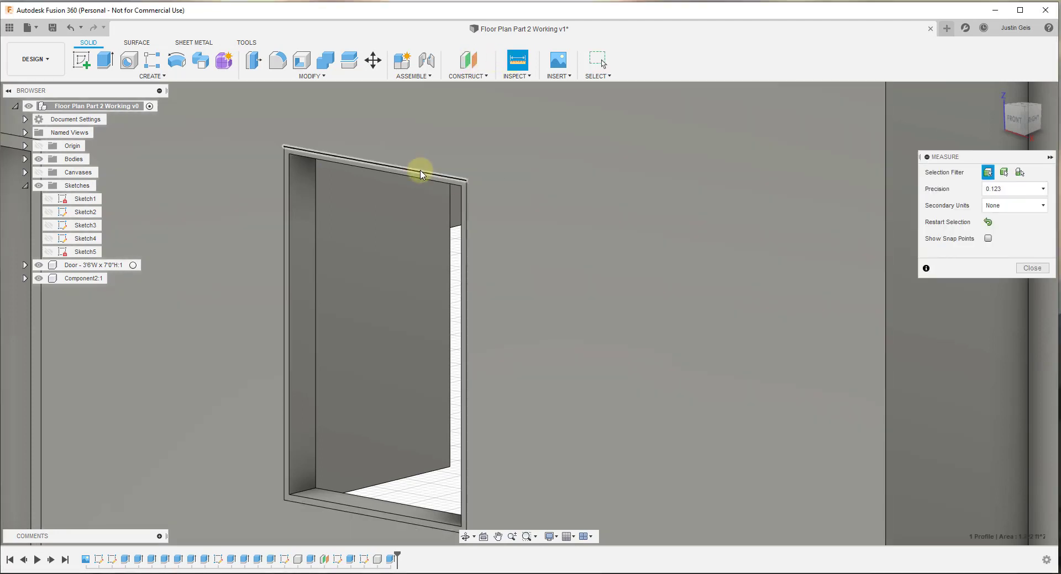
{"action": "left_click", "coordinate": [420, 175]}
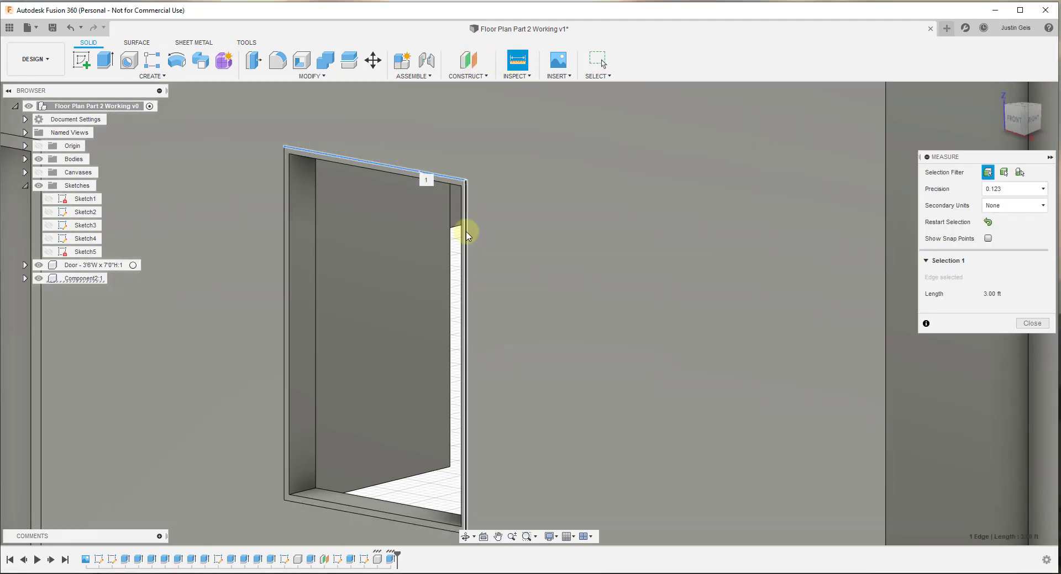
{"action": "left_click", "coordinate": [466, 235]}
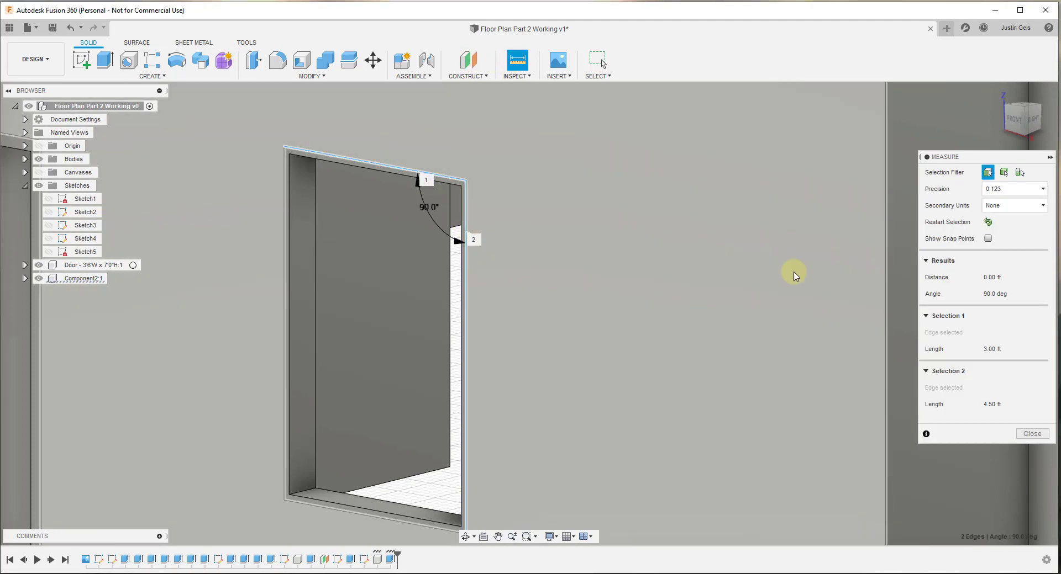
{"action": "left_click", "coordinate": [1023, 433]}
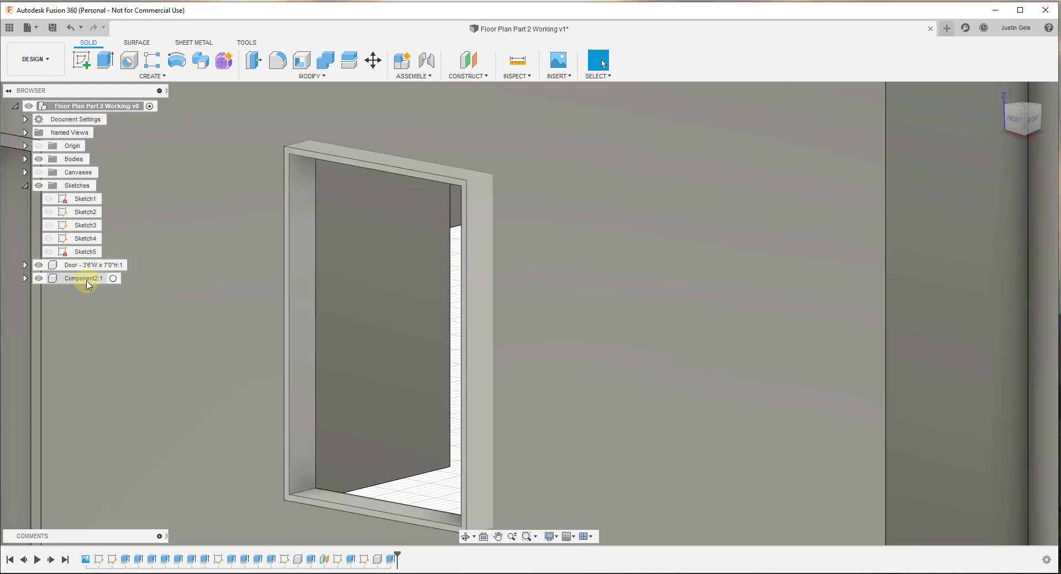
Rename the new frame component as Window - 3'0"W x 4'6"H and make it the active component.
{"action": "left_click", "coordinate": [83, 278]}
{"action": "left_click", "coordinate": [83, 279]}
{"action": "type", "text": "Window - 3'0\"W x 4"}
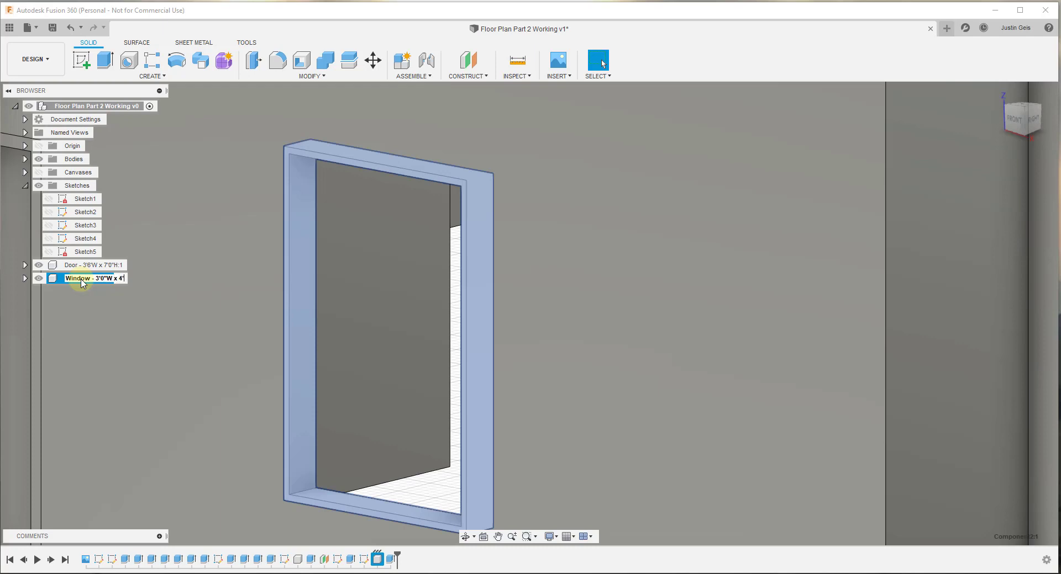
{"action": "key", "text": "BackSpace"}
{"action": "key", "text": "BackSpace"}
{"action": "type", "text": "6\"H"}
{"action": "key", "text": "Return"}
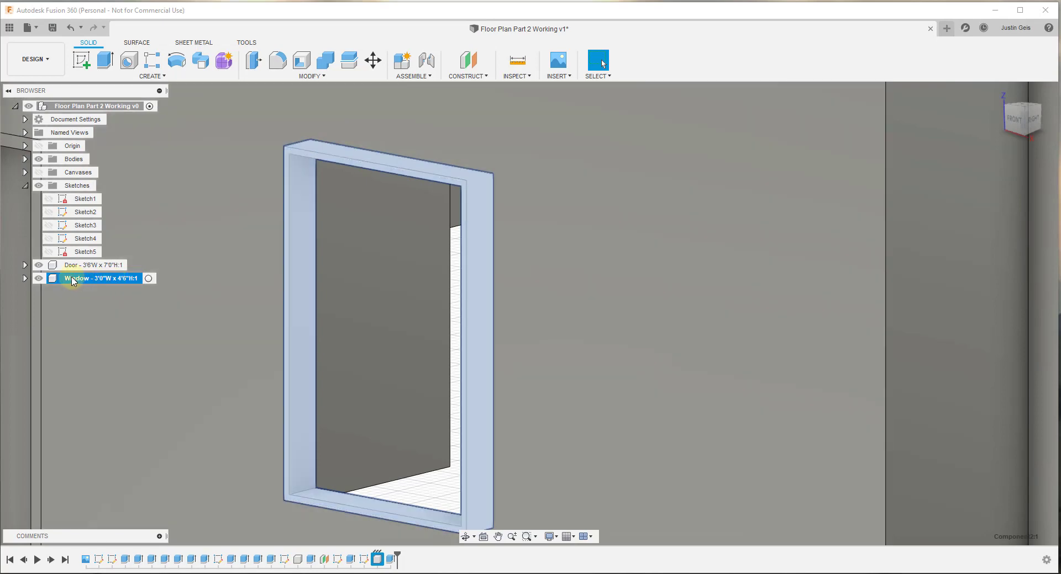
{"action": "left_click", "coordinate": [148, 279]}
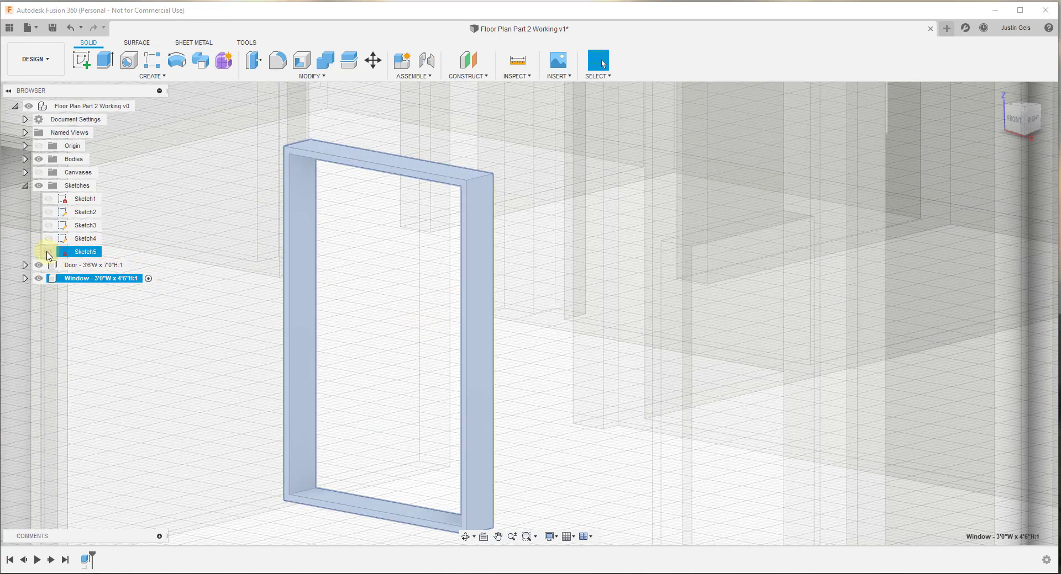
Show Sketch5 and start extruding the window's two muntin profiles together by about -0.254 ft.
{"action": "left_click", "coordinate": [49, 253]}
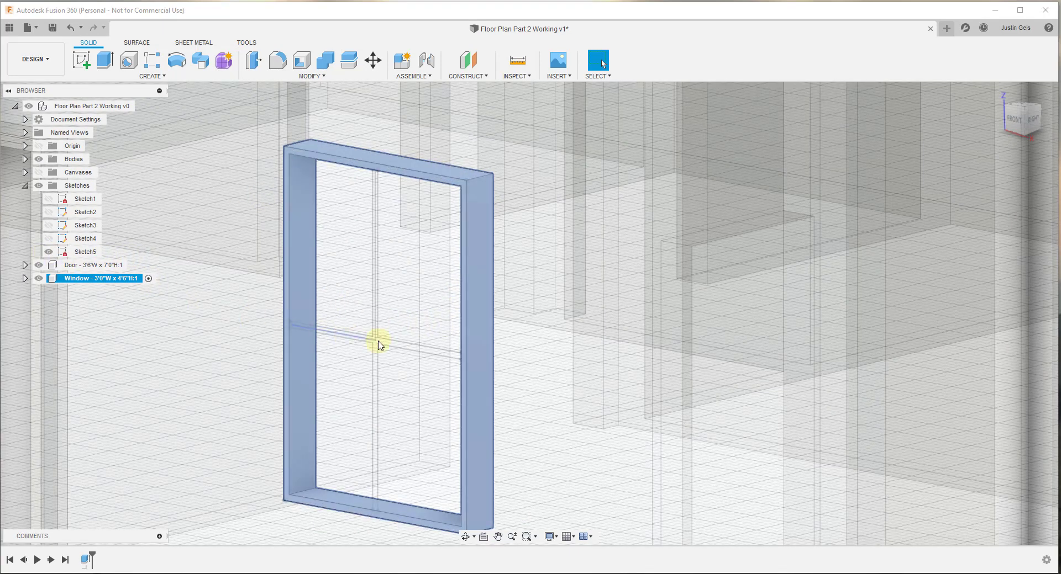
{"action": "scroll", "coordinate": [374, 340], "scroll_direction": "up", "scroll_amount": 5}
{"action": "scroll", "coordinate": [368, 304], "scroll_direction": "down", "scroll_amount": 2}
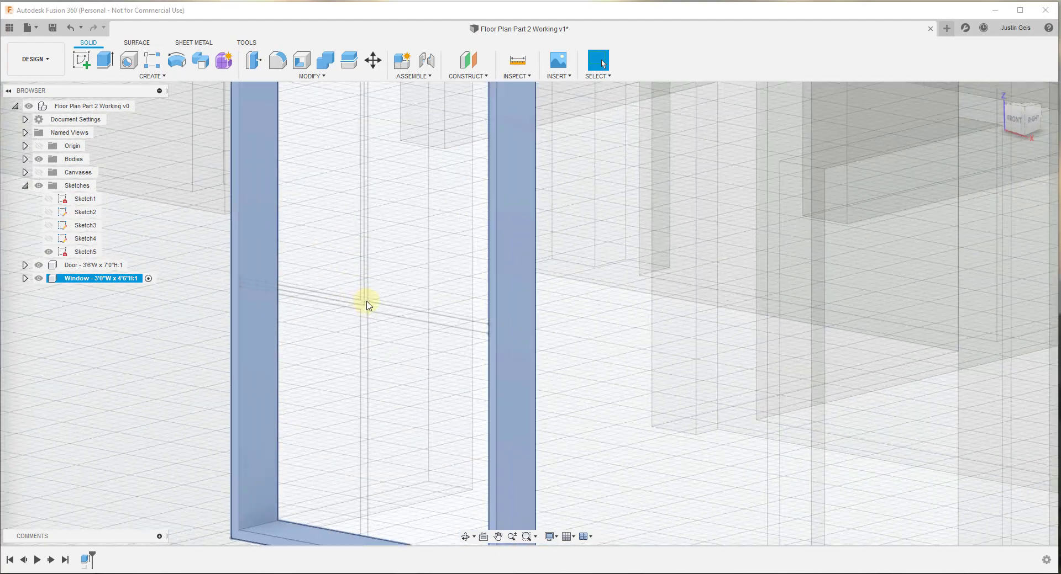
{"action": "scroll", "coordinate": [374, 308], "scroll_direction": "up", "scroll_amount": 3}
{"action": "left_click", "coordinate": [365, 305]}
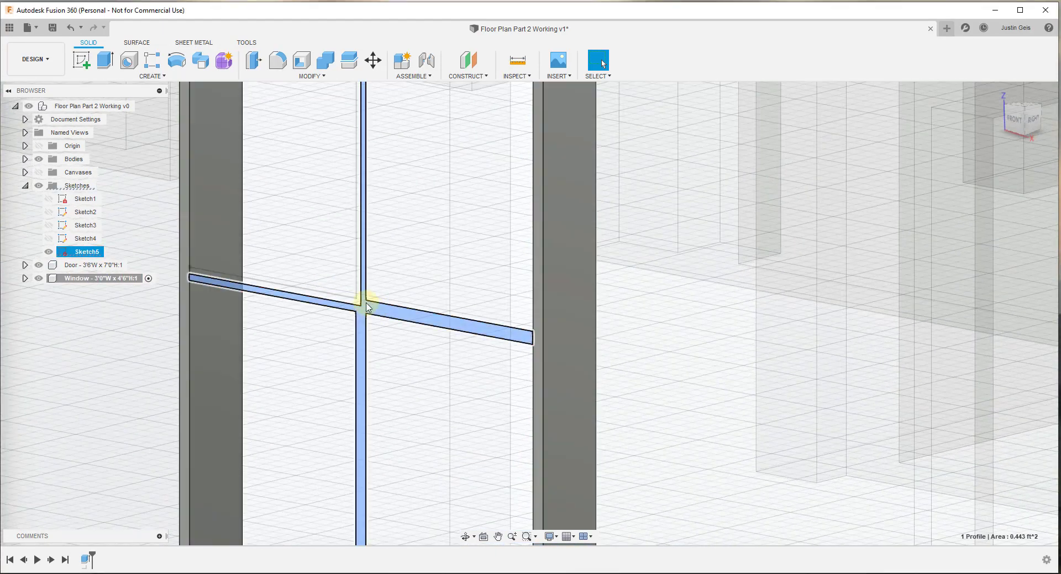
{"action": "scroll", "coordinate": [359, 299], "scroll_direction": "up", "scroll_amount": 3}
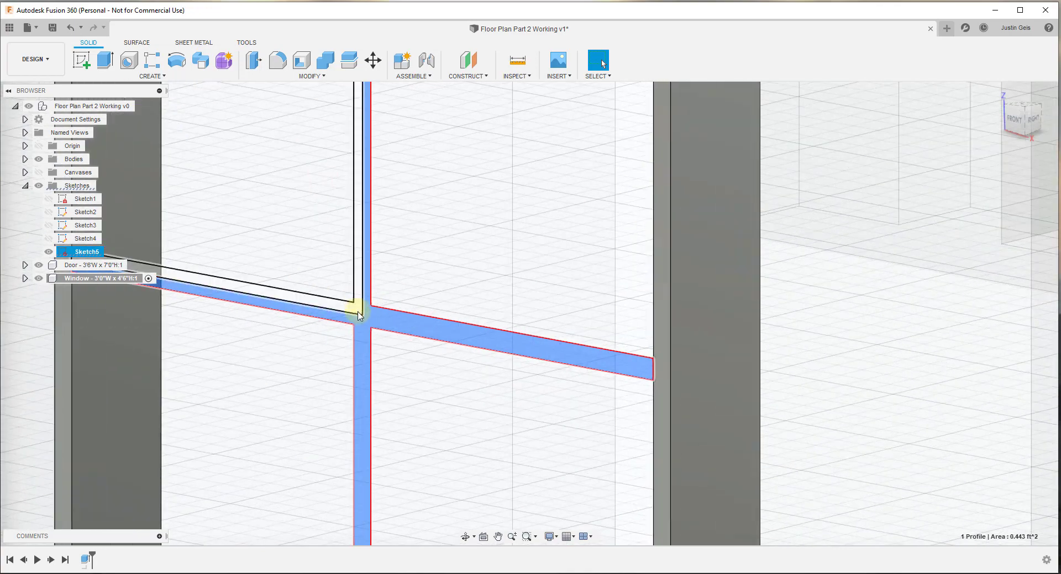
{"action": "left_click", "coordinate": [352, 307], "text": "ctrl"}
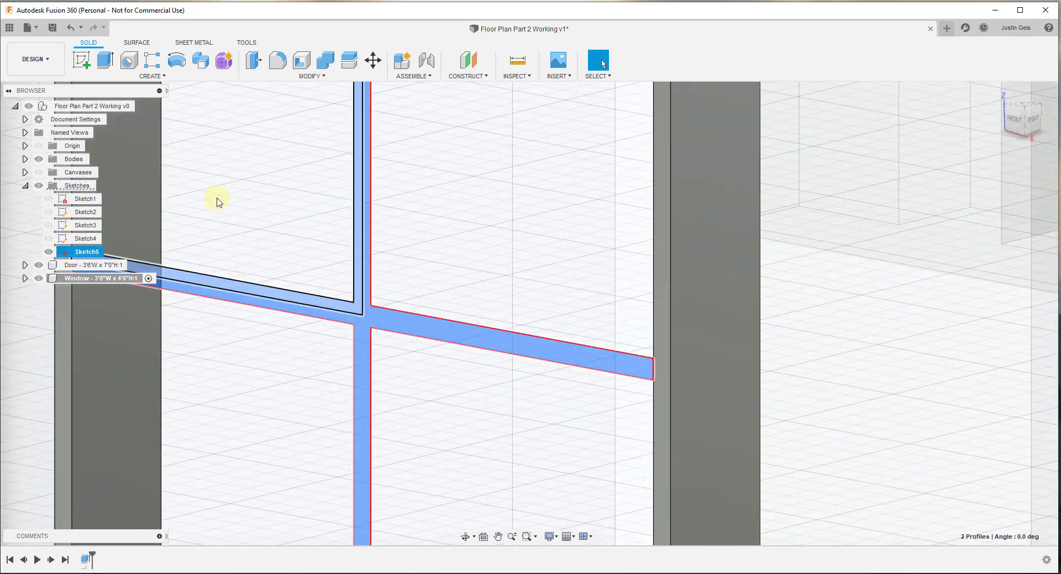
{"action": "left_click", "coordinate": [105, 60]}
{"action": "scroll", "coordinate": [324, 303], "scroll_direction": "down", "scroll_amount": 2}
{"action": "scroll", "coordinate": [324, 163], "scroll_direction": "down", "scroll_amount": 2}
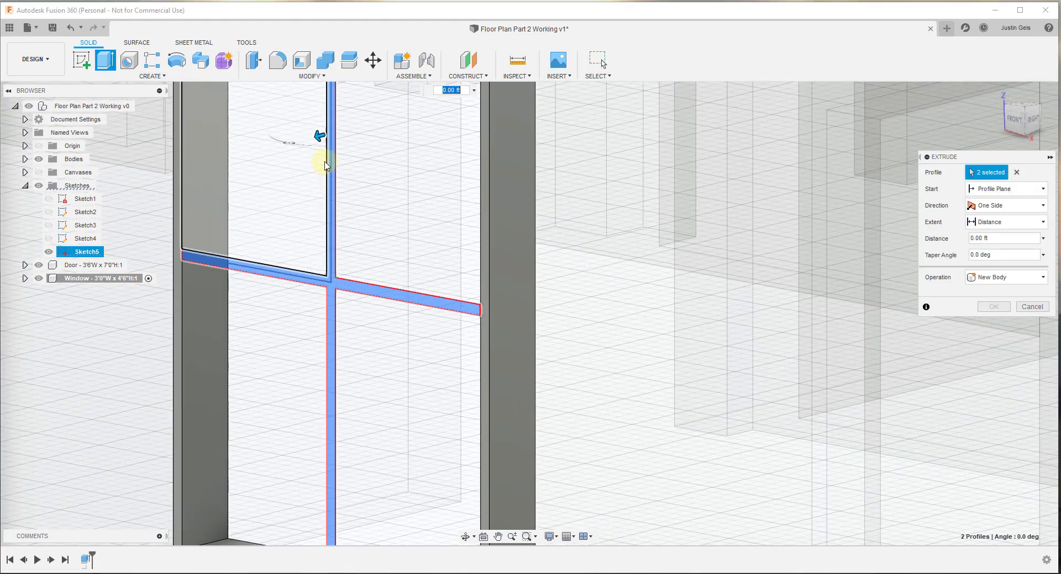
{"action": "left_click_drag", "start_coordinate": [321, 134], "coordinate": [343, 135]}
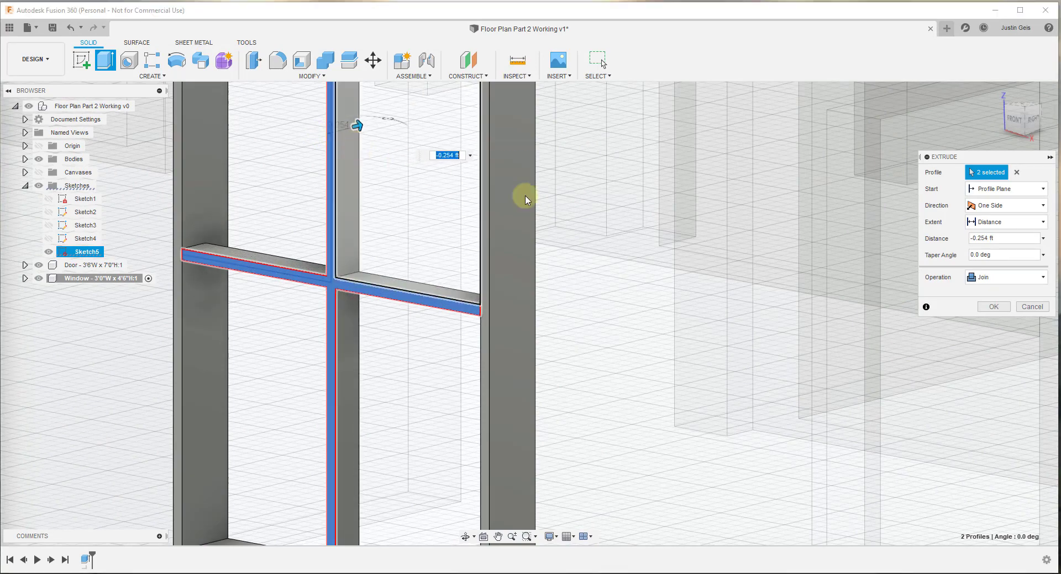
Make the muntin extrusion two-sided and set the second side's distance to 3" - 0.5 in, after trying 3" and 3" - 1".
{"action": "scroll", "coordinate": [359, 249], "scroll_direction": "down", "scroll_amount": 2}
{"action": "scroll", "coordinate": [262, 246], "scroll_direction": "up", "scroll_amount": 1}
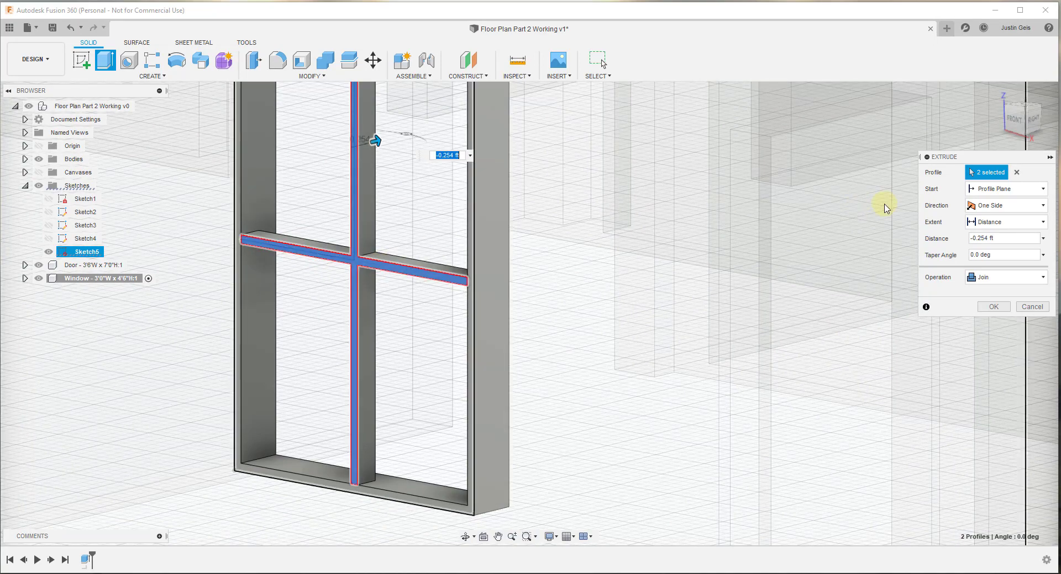
{"action": "left_click", "coordinate": [992, 208]}
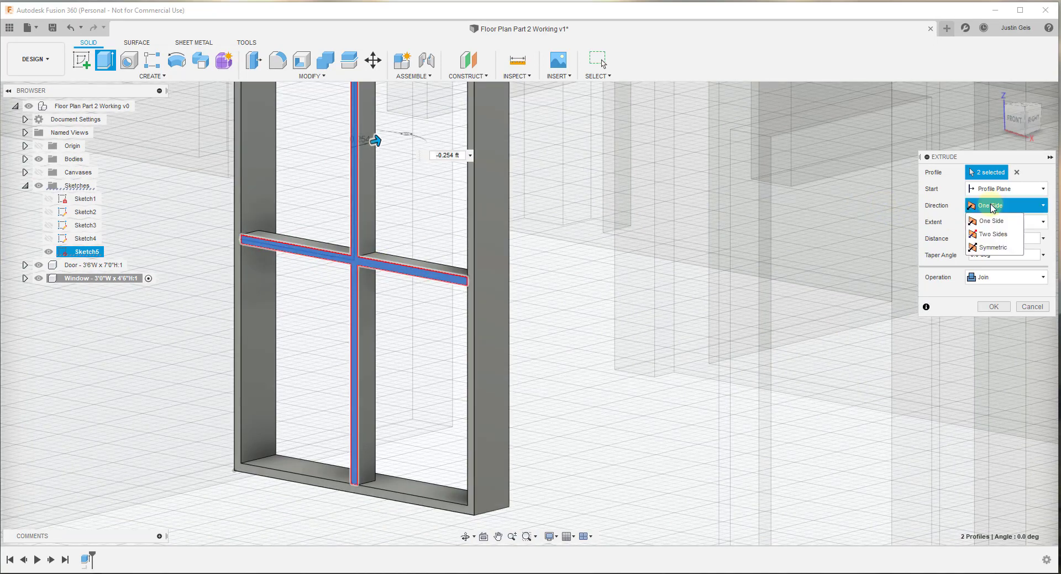
{"action": "left_click", "coordinate": [993, 234]}
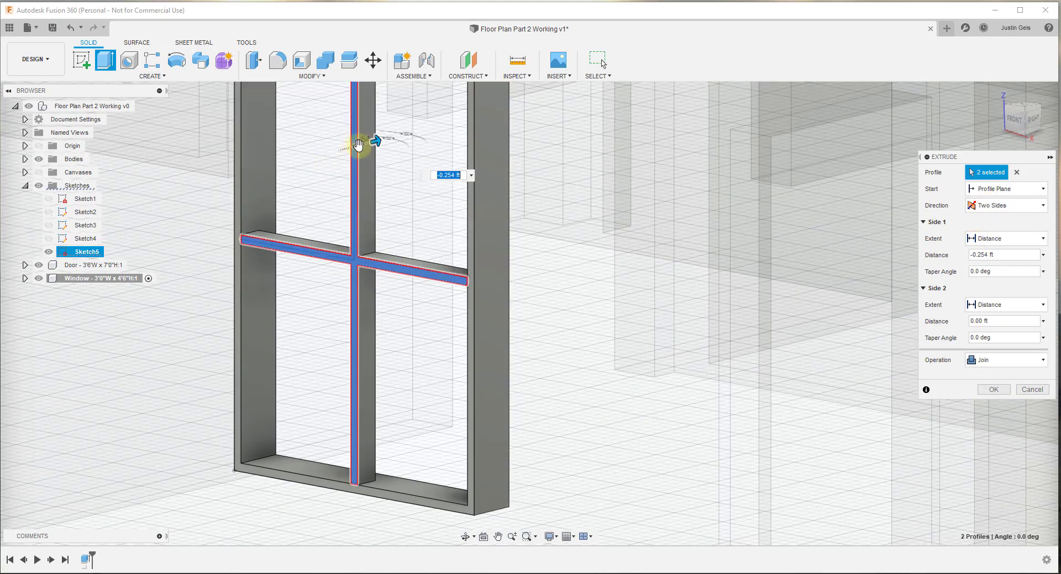
{"action": "mouse_move", "coordinate": [360, 145]}
{"action": "left_mouse_down"}
{"action": "mouse_move", "coordinate": [393, 142]}
{"action": "mouse_move", "coordinate": [361, 145]}
{"action": "mouse_move", "coordinate": [372, 145]}
{"action": "left_mouse_up"}
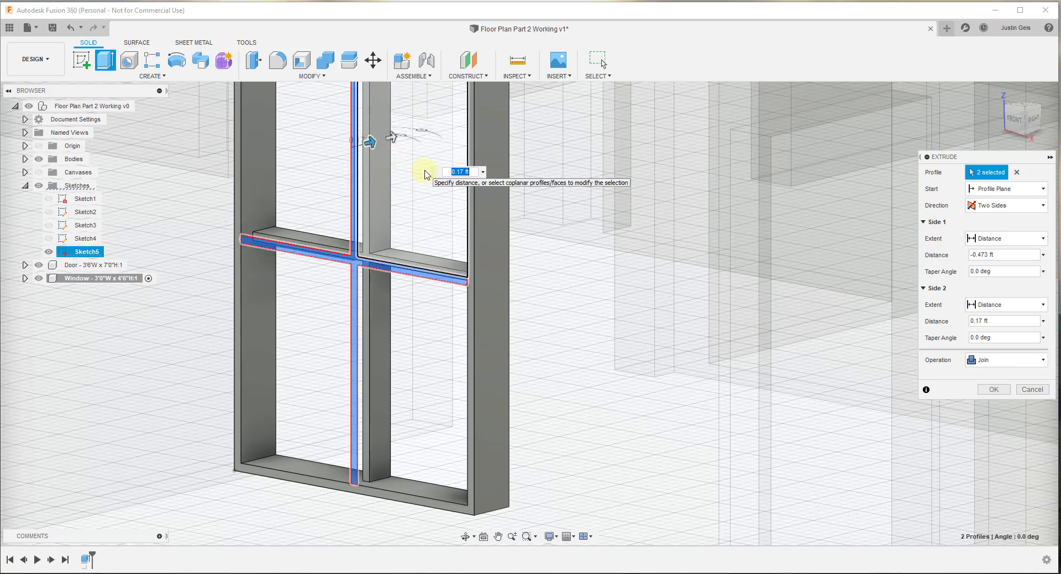
{"action": "type", "text": "\""}
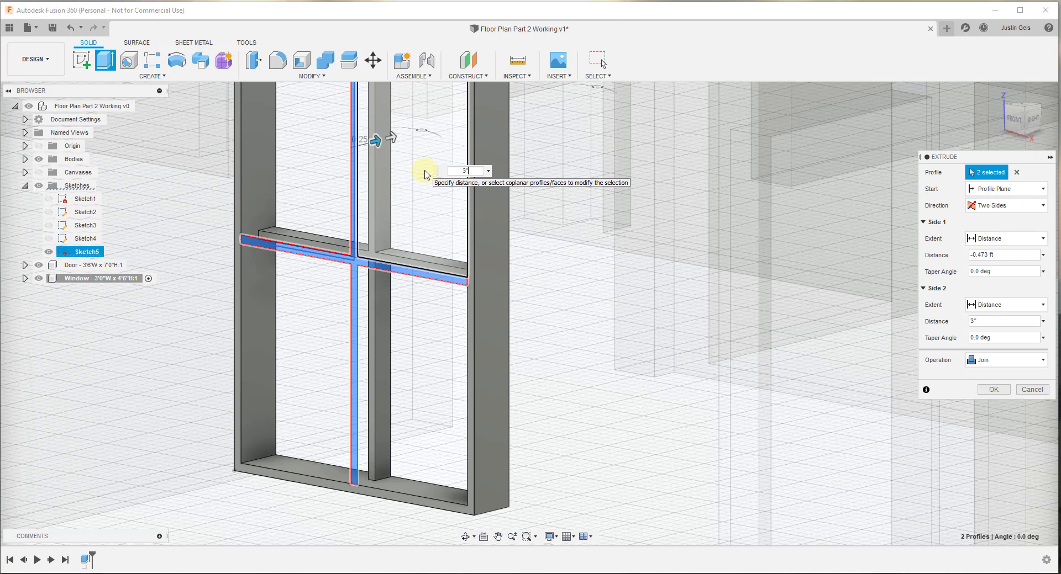
{"action": "type", "text": "1\""}
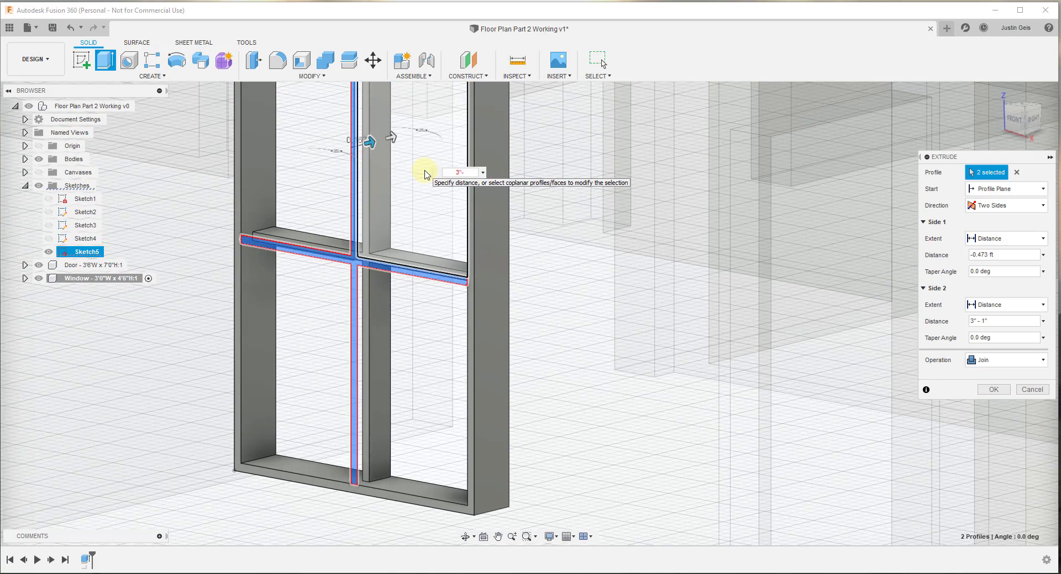
{"action": "type", "text": "\""}
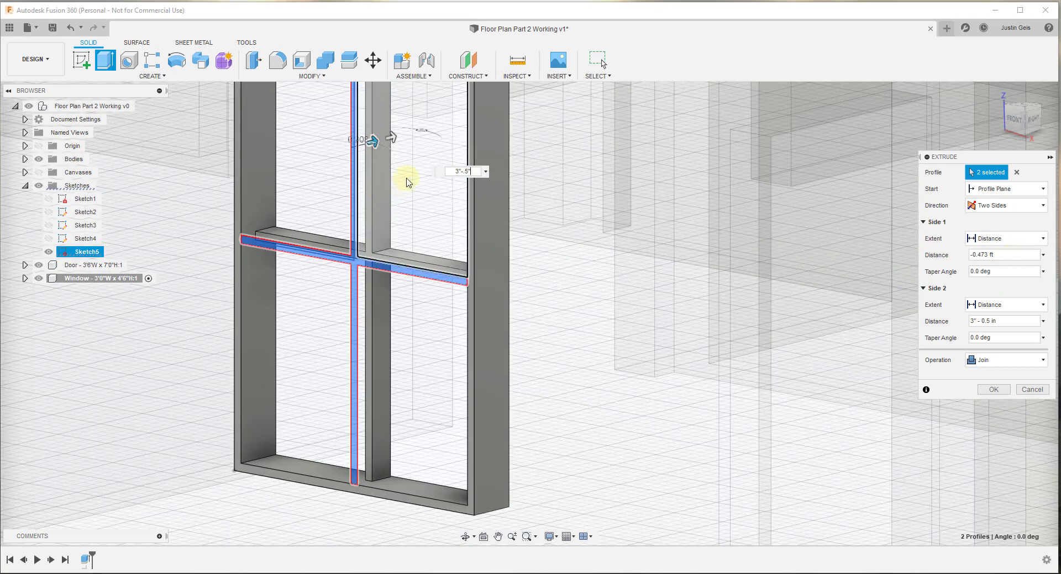
Set the first side's distance to -1" and complete the muntin extrusion joined to the window frame.
{"action": "left_click_drag", "start_coordinate": [393, 137], "coordinate": [385, 140]}
{"action": "left_click", "coordinate": [474, 167]}
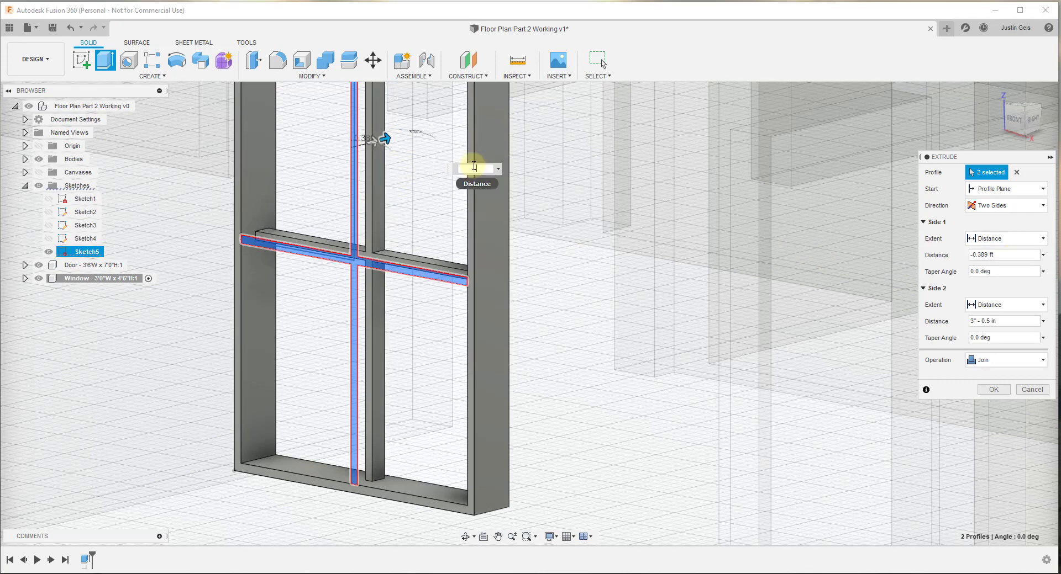
{"action": "type", "text": "-.5"}
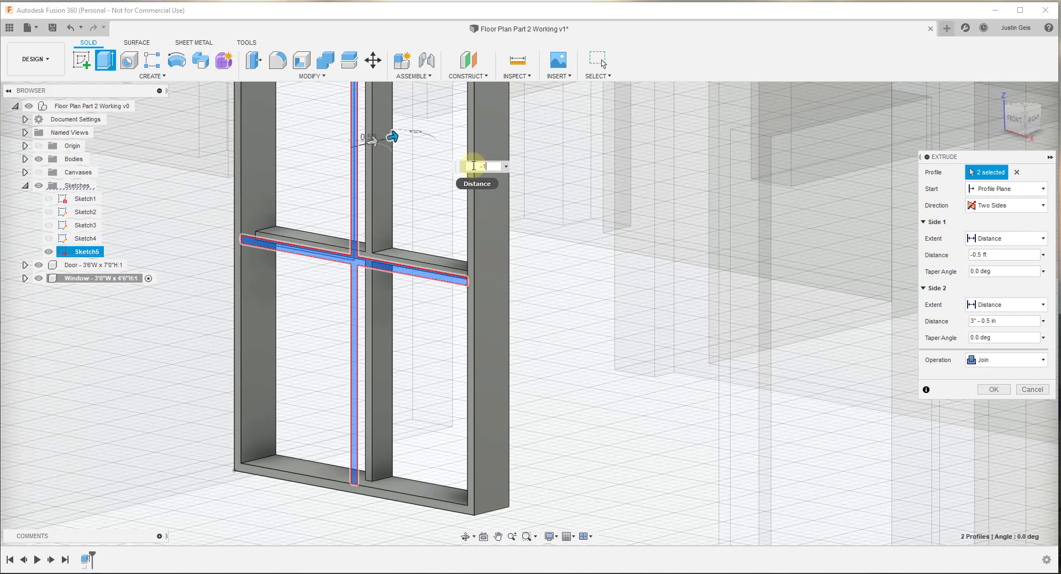
{"action": "type", "text": "\""}
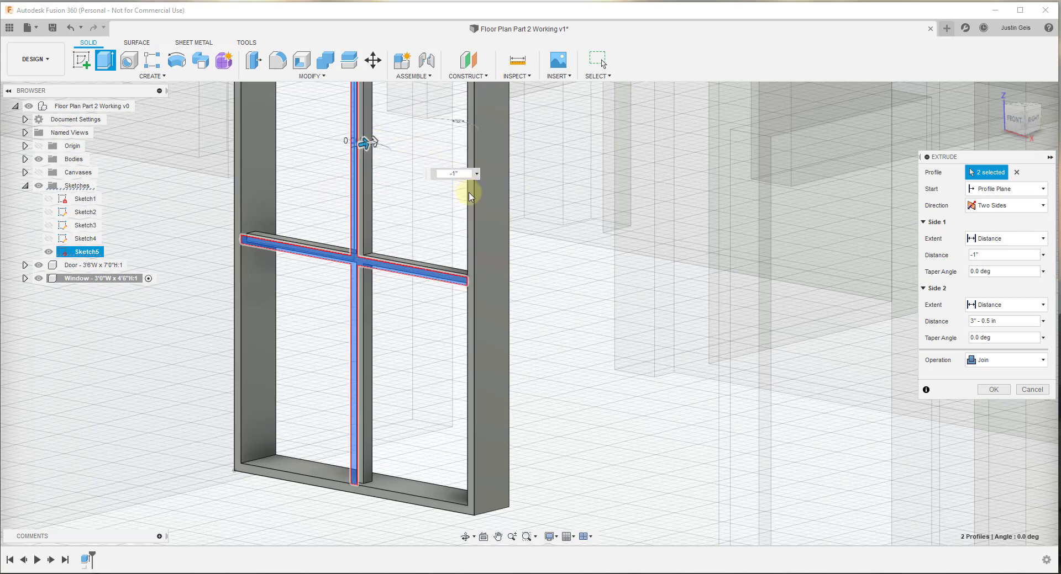
{"action": "left_click", "coordinate": [991, 390]}
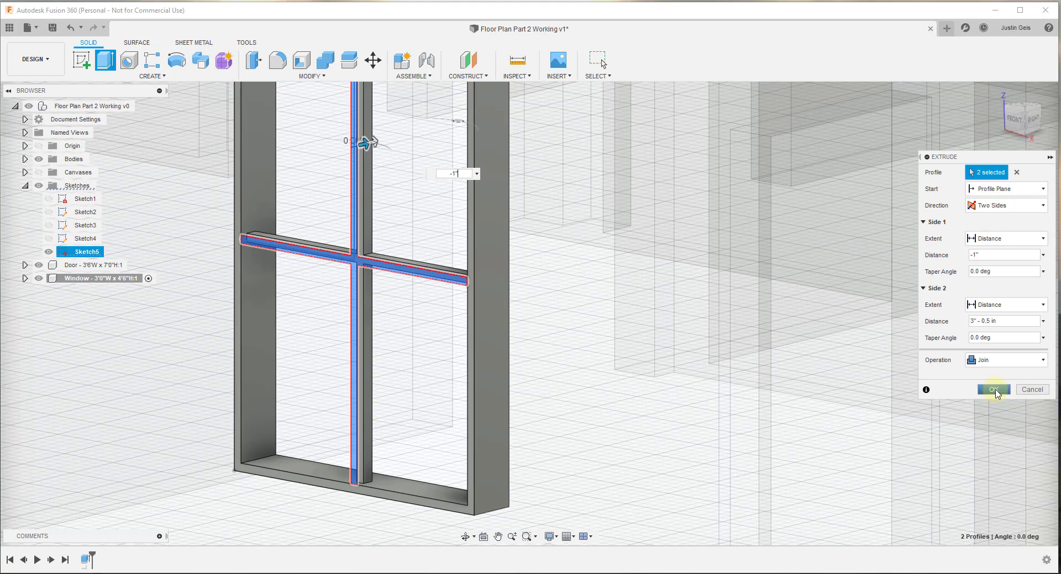
{"action": "left_click", "coordinate": [993, 390]}
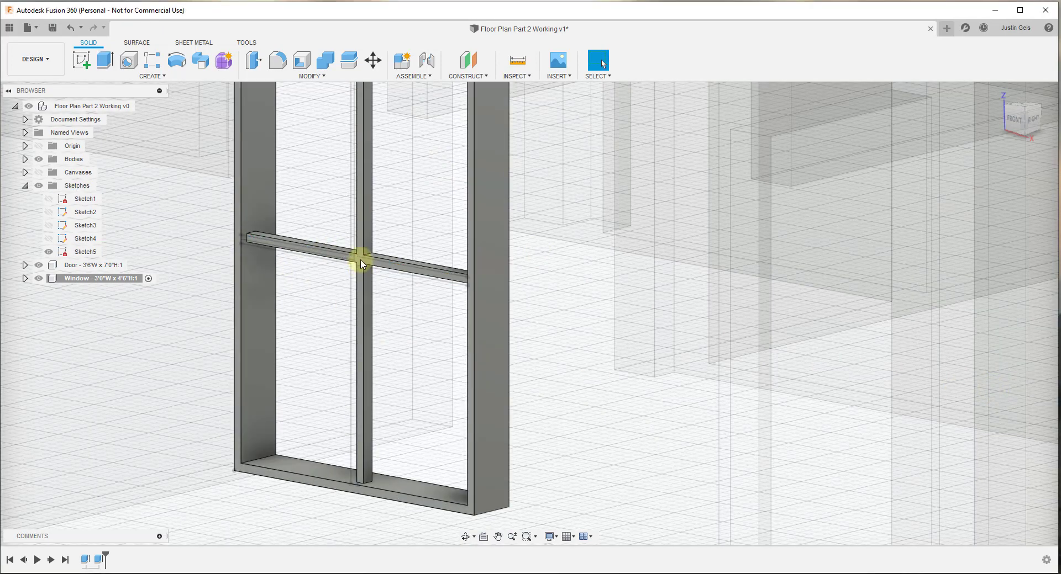
Examine how the extruded muntins sit within the depth of the window frame.
{"action": "scroll", "coordinate": [320, 246], "scroll_direction": "down", "scroll_amount": 5}
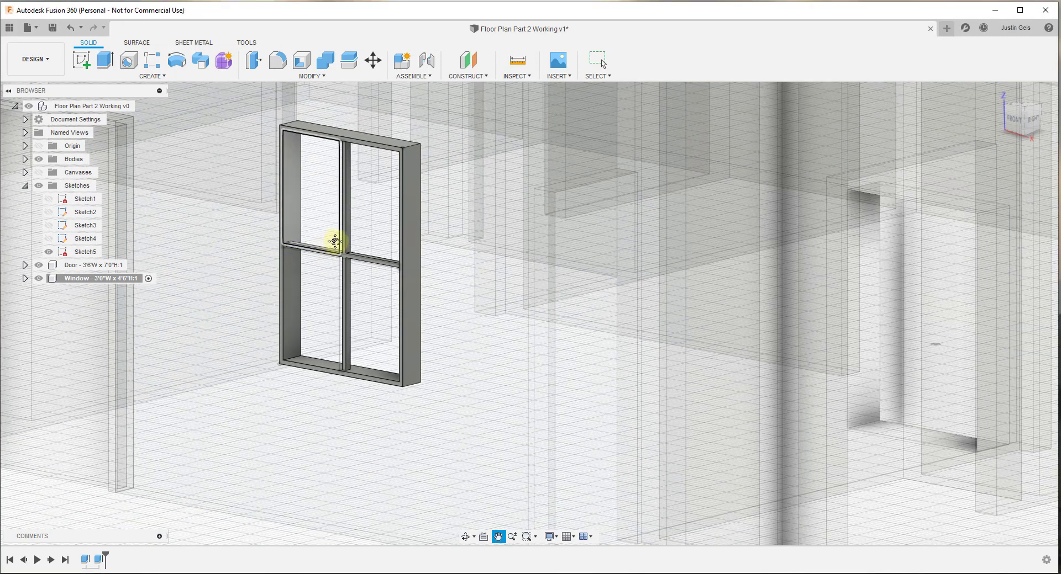
{"action": "middle_click_drag", "start_coordinate": [338, 244], "coordinate": [341, 263]}
{"action": "scroll", "coordinate": [357, 274], "scroll_direction": "up", "scroll_amount": 5}
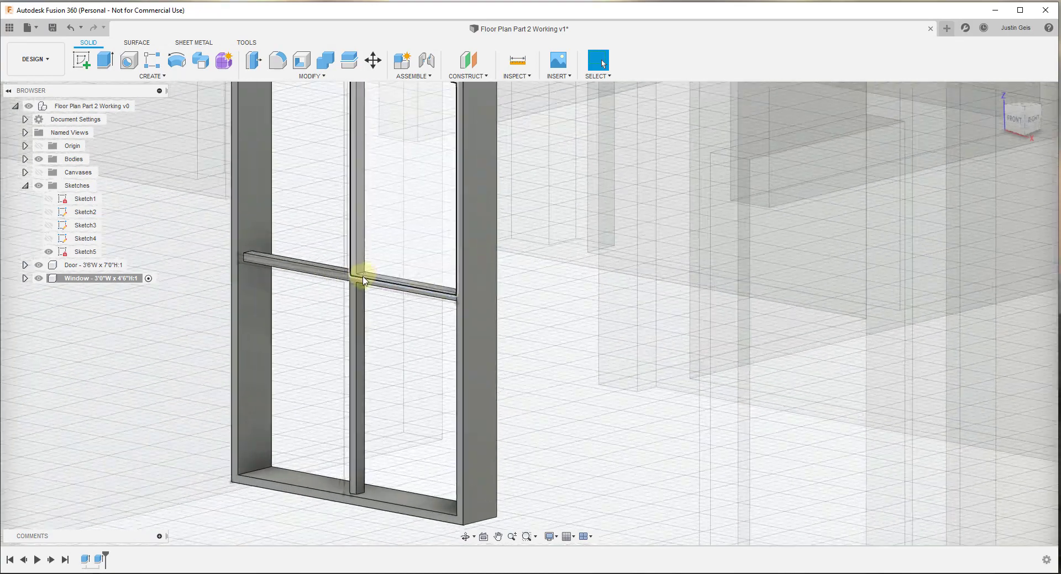
{"action": "scroll", "coordinate": [354, 287], "scroll_direction": "down", "scroll_amount": 6}
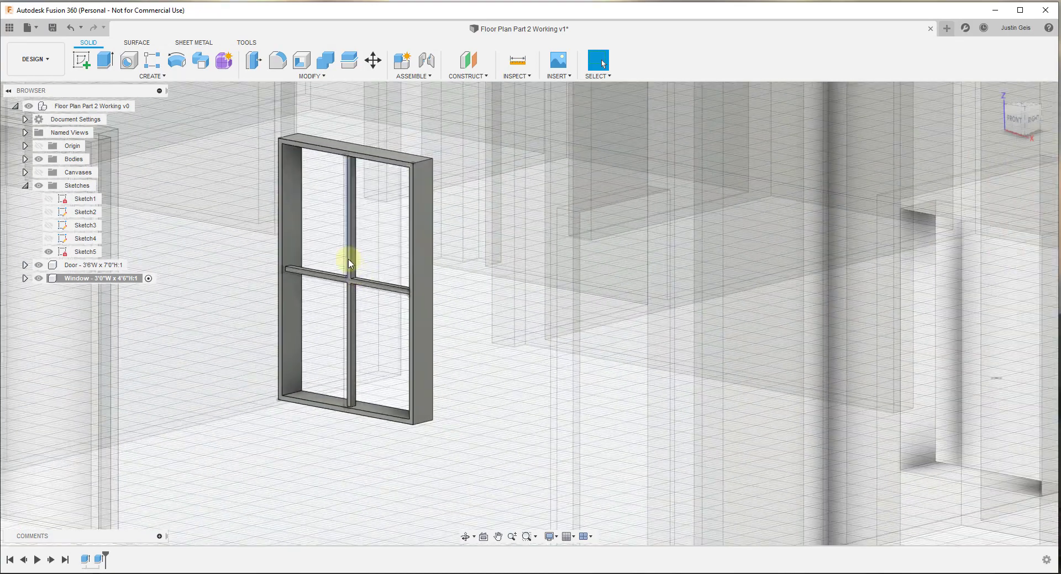
{"action": "scroll", "coordinate": [348, 271], "scroll_direction": "up", "scroll_amount": 3}
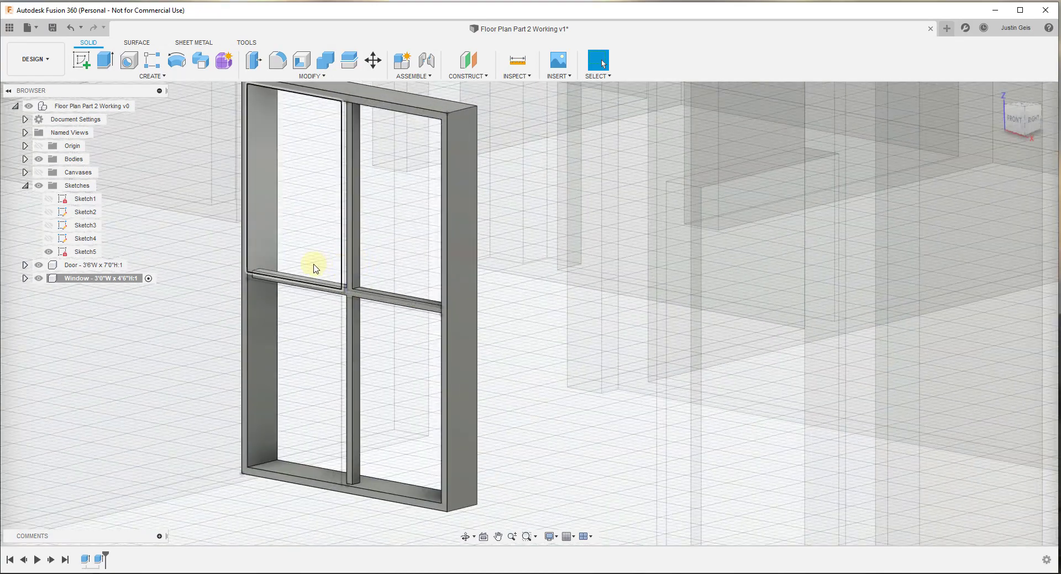
{"action": "scroll", "coordinate": [262, 272], "scroll_direction": "up", "scroll_amount": 3}
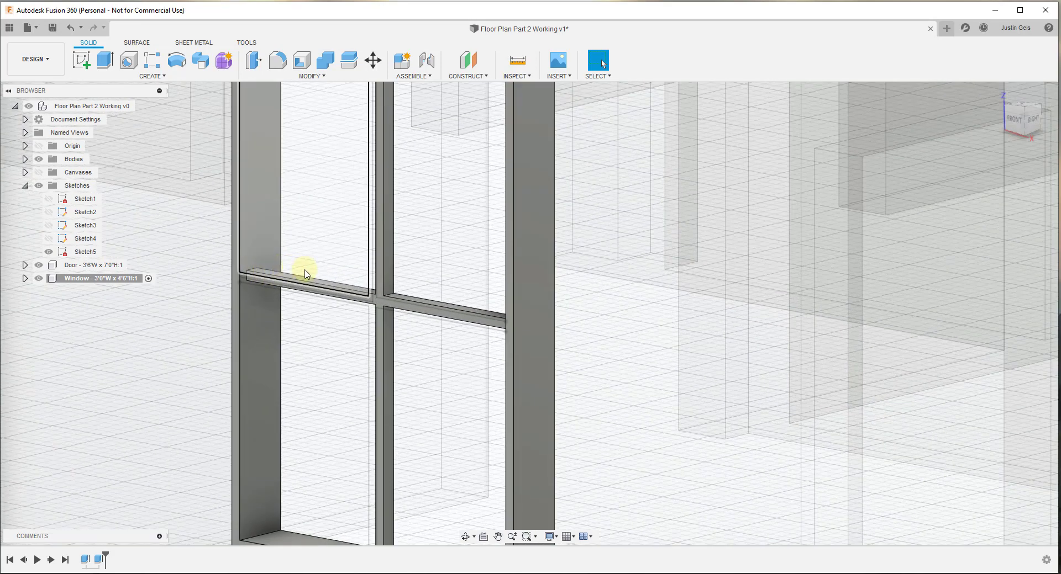
{"action": "scroll", "coordinate": [356, 292], "scroll_direction": "down", "scroll_amount": 4}
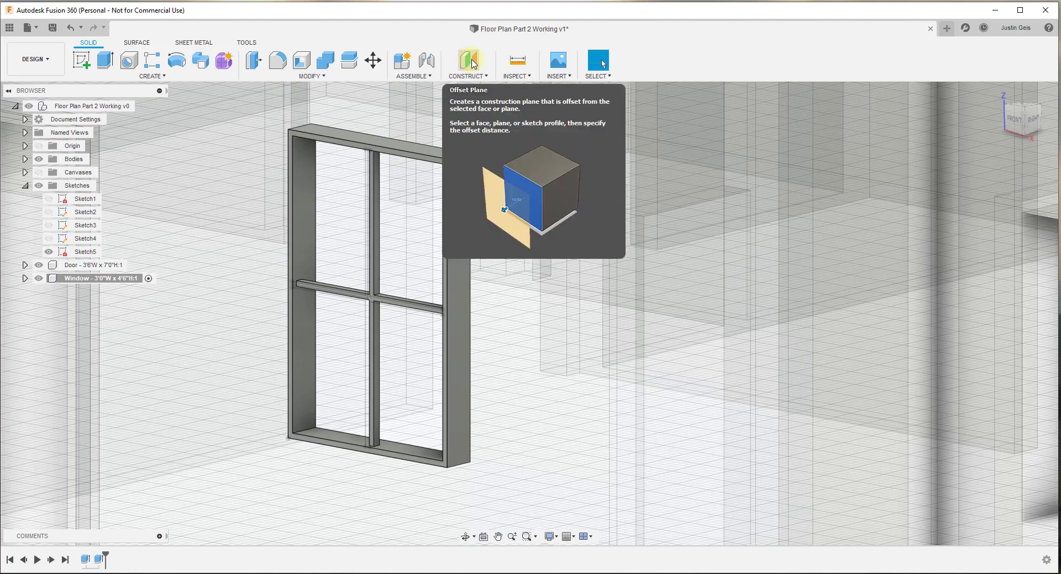
Create an offset construction plane -3" from the window's outer frame profile.
{"action": "left_click", "coordinate": [473, 64]}
{"action": "scroll", "coordinate": [293, 138], "scroll_direction": "up", "scroll_amount": 5}
{"action": "left_click", "coordinate": [310, 156]}
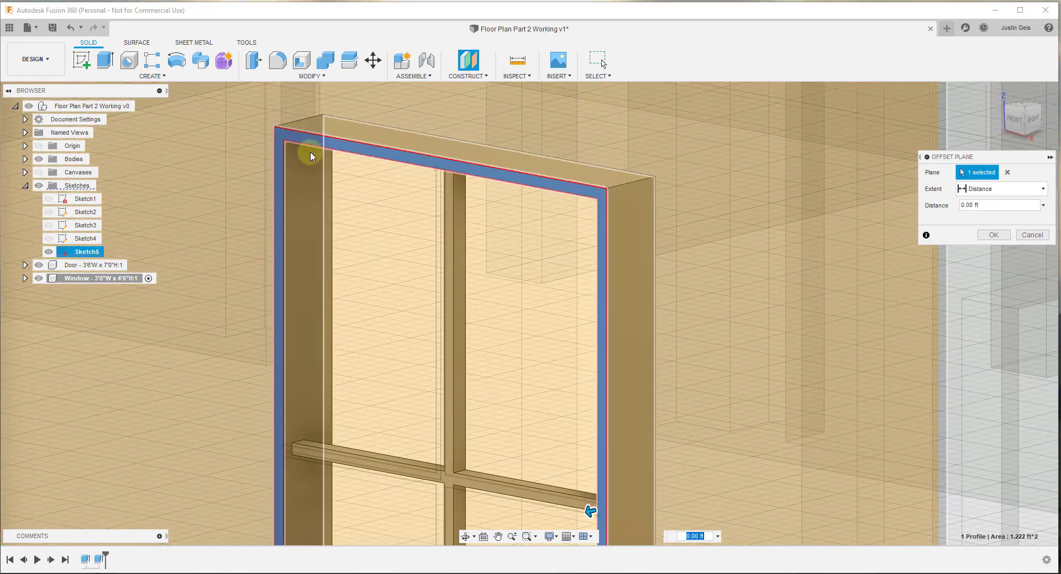
{"action": "scroll", "coordinate": [454, 185], "scroll_direction": "down", "scroll_amount": 4}
{"action": "left_click_drag", "start_coordinate": [526, 388], "coordinate": [533, 394]}
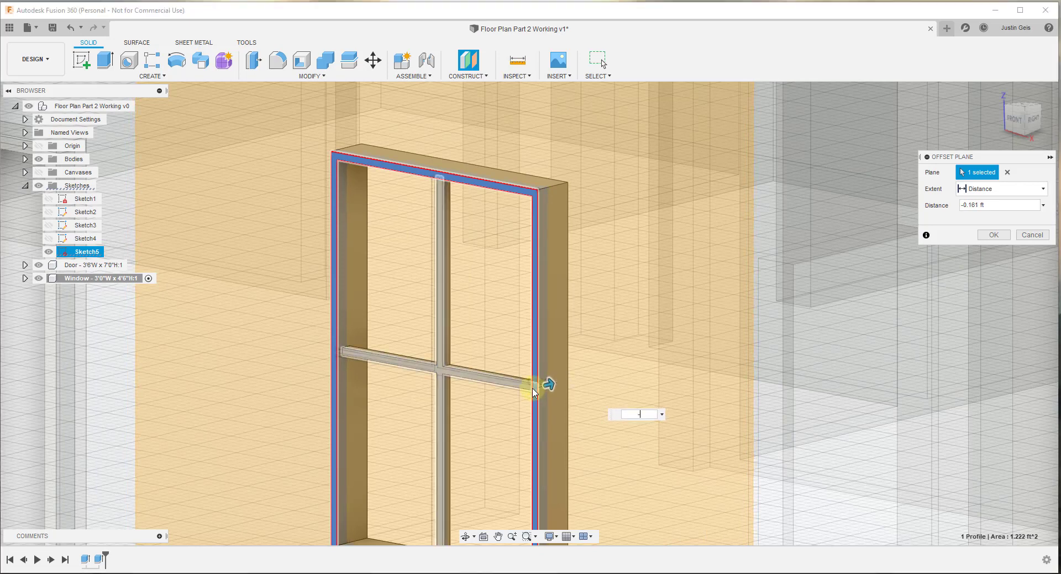
{"action": "type", "text": "-3\""}
{"action": "key", "text": "Return"}
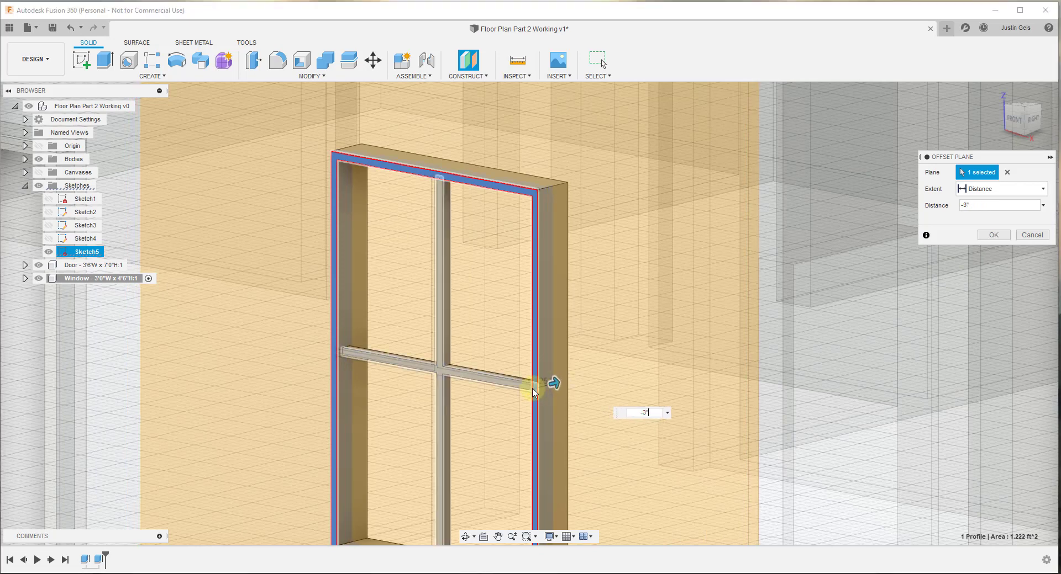
Hide Sketch5 and start a new sketch on the offset plane running through the window.
{"action": "scroll", "coordinate": [350, 302], "scroll_direction": "down", "scroll_amount": 5}
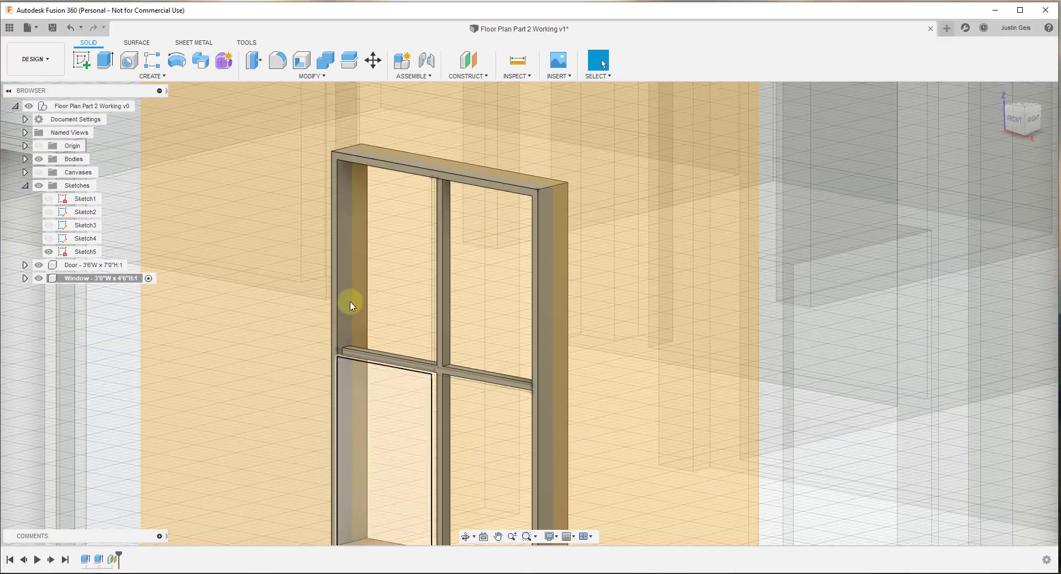
{"action": "middle_click_drag", "start_coordinate": [469, 279], "coordinate": [407, 302], "text": "shift"}
{"action": "scroll", "coordinate": [381, 293], "scroll_direction": "up", "scroll_amount": 4}
{"action": "scroll", "coordinate": [415, 308], "scroll_direction": "down", "scroll_amount": 2}
{"action": "scroll", "coordinate": [394, 279], "scroll_direction": "down", "scroll_amount": 2}
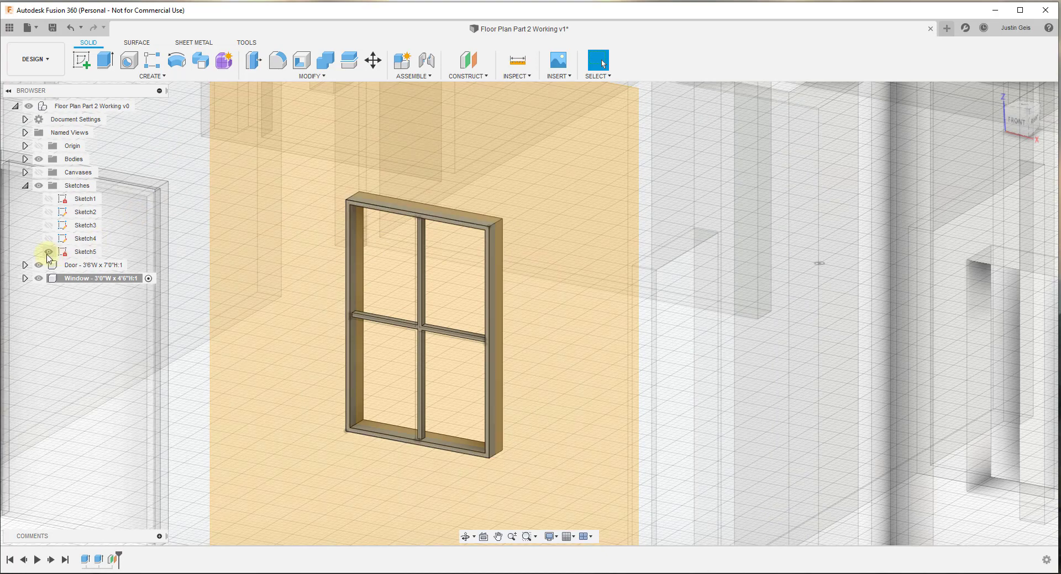
{"action": "left_click", "coordinate": [49, 254]}
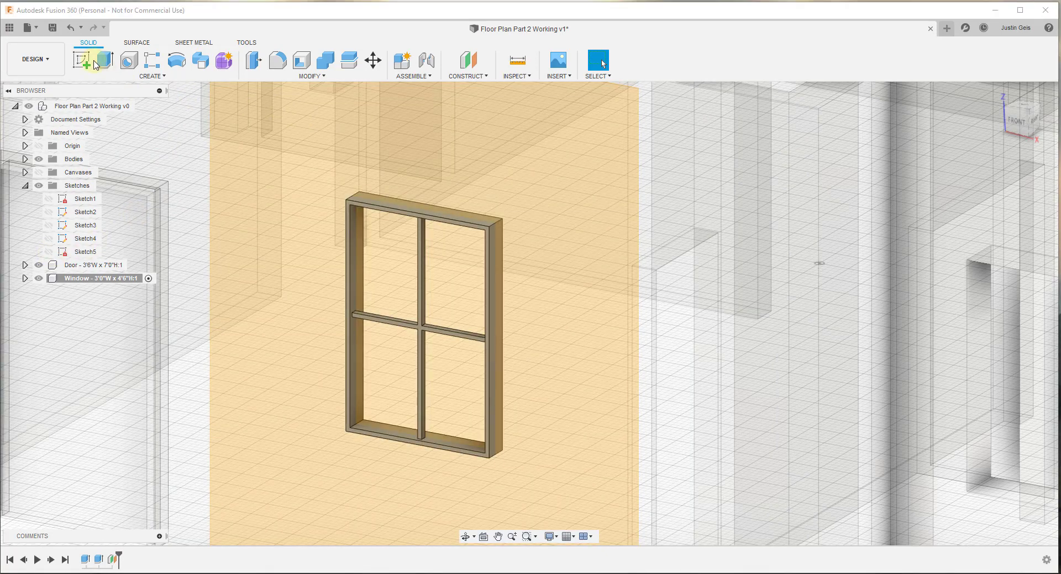
{"action": "left_click", "coordinate": [81, 61]}
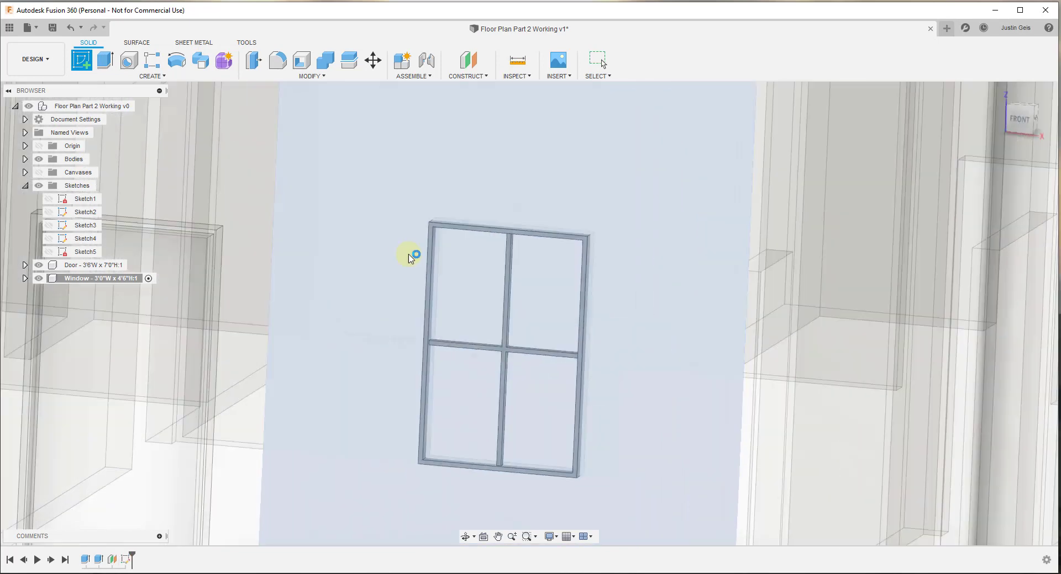
{"action": "left_click", "coordinate": [415, 254]}
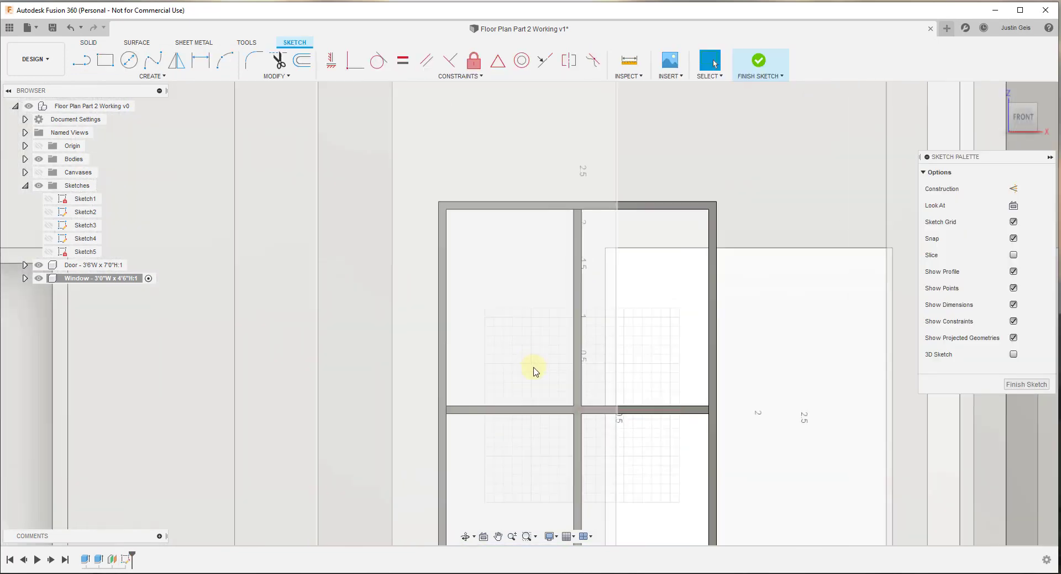
Outline the window's upper-left pane opening with connected lines along the frame and muntins, and undo the stray diagonal line.
{"action": "scroll", "coordinate": [436, 415], "scroll_direction": "up", "scroll_amount": 2}
{"action": "key", "text": "l"}
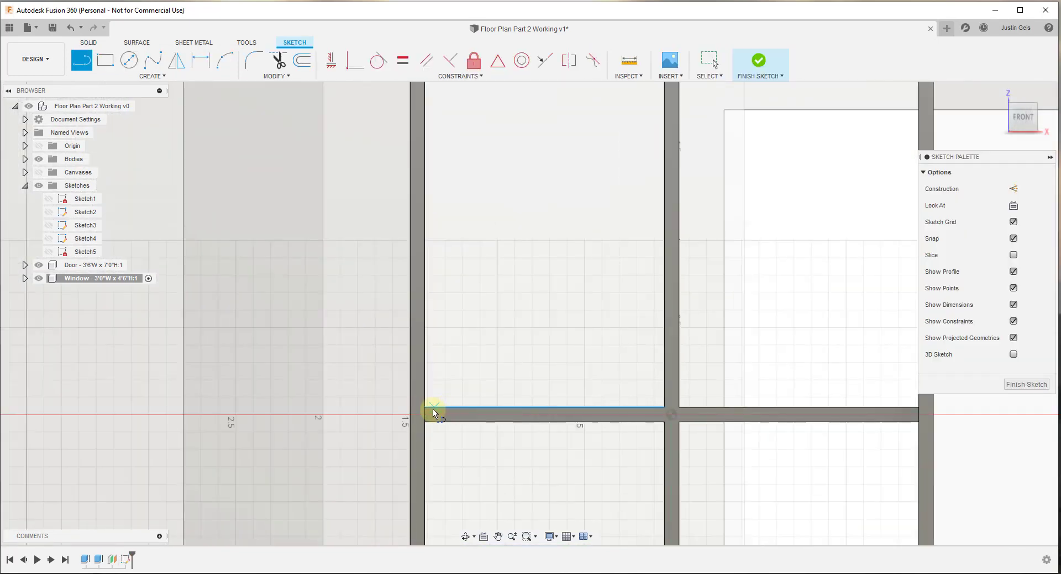
{"action": "scroll", "coordinate": [428, 412], "scroll_direction": "down", "scroll_amount": 4}
{"action": "left_click", "coordinate": [427, 409]}
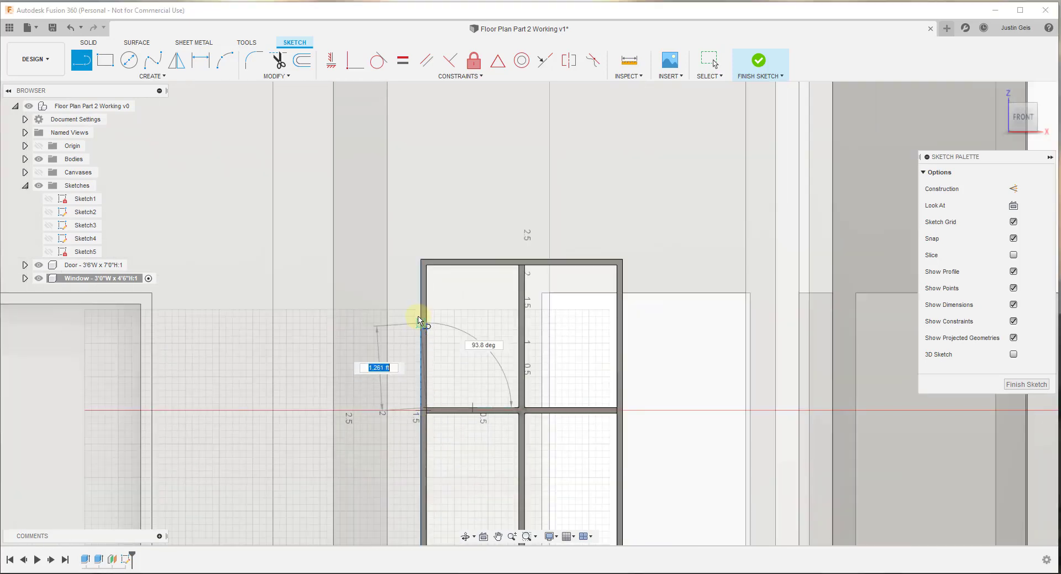
{"action": "scroll", "coordinate": [427, 269], "scroll_direction": "up", "scroll_amount": 2}
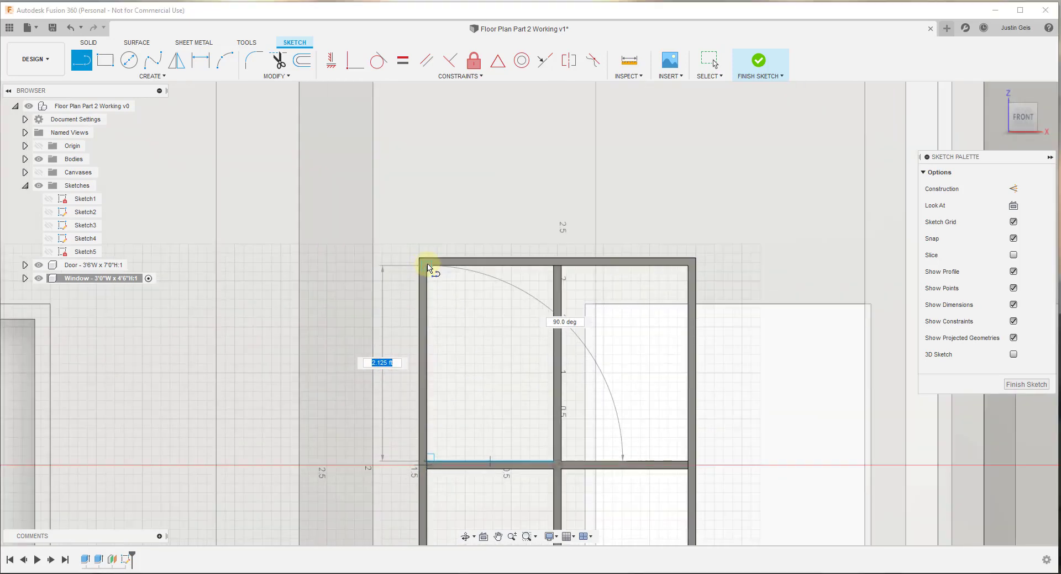
{"action": "scroll", "coordinate": [428, 269], "scroll_direction": "up", "scroll_amount": 1}
{"action": "left_click", "coordinate": [427, 266]}
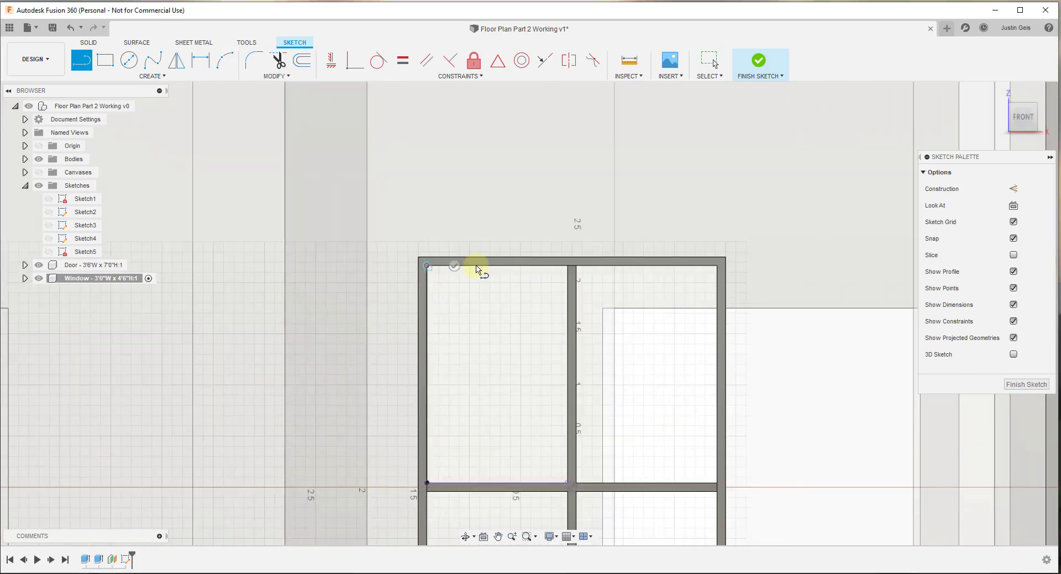
{"action": "left_click", "coordinate": [567, 266]}
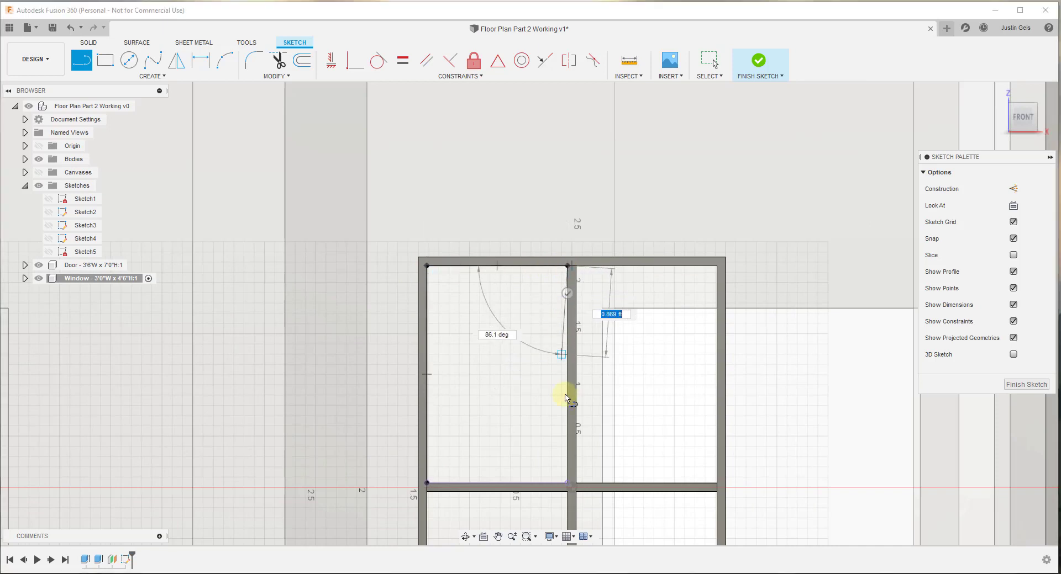
{"action": "left_click", "coordinate": [568, 484]}
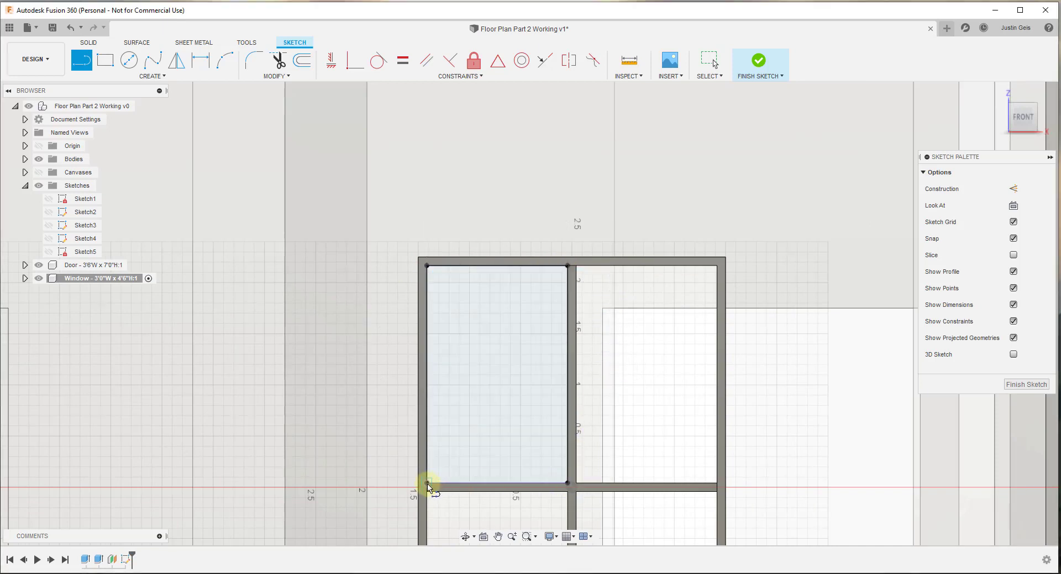
{"action": "left_click", "coordinate": [479, 365]}
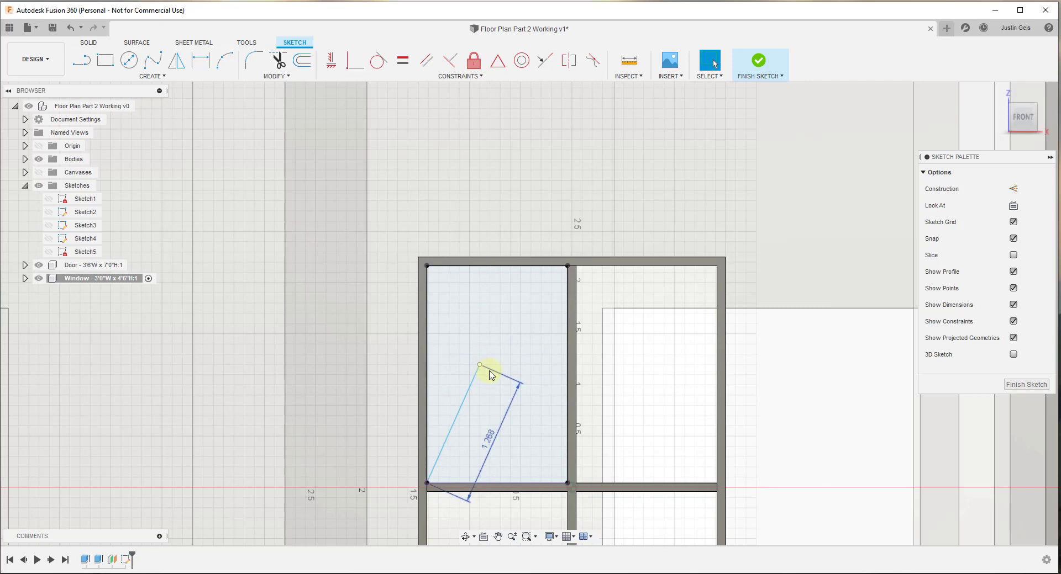
{"action": "key", "text": "ctrl+z"}
{"action": "left_click", "coordinate": [482, 347]}
{"action": "scroll", "coordinate": [564, 339], "scroll_direction": "down", "scroll_amount": 2}
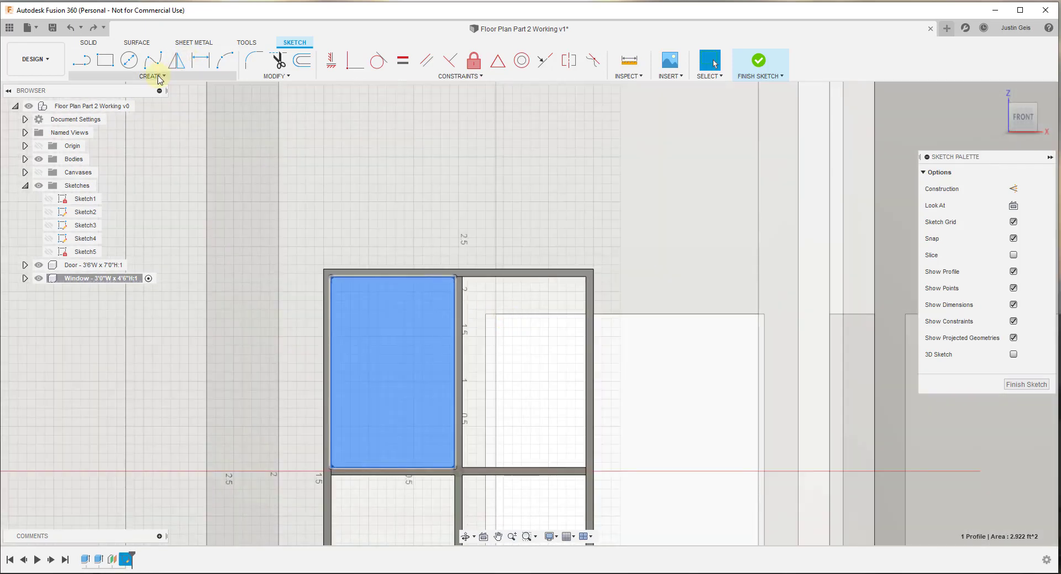
{"action": "middle_click_drag", "start_coordinate": [458, 471], "coordinate": [429, 327]}
{"action": "scroll", "coordinate": [420, 328], "scroll_direction": "up", "scroll_amount": 2}
{"action": "key", "text": "r"}
{"action": "left_click", "coordinate": [416, 330]}
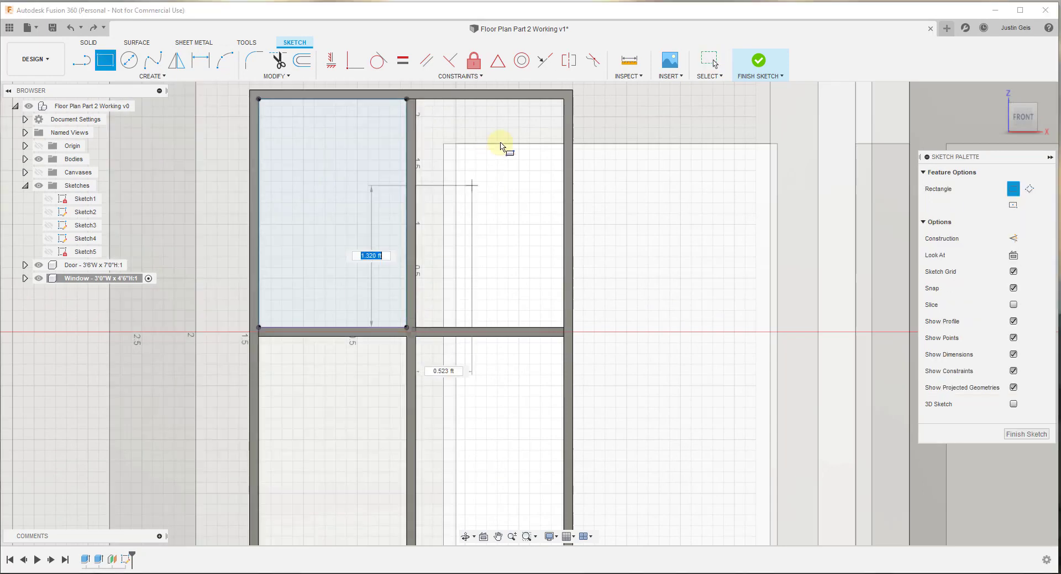
{"action": "scroll", "coordinate": [563, 101], "scroll_direction": "up", "scroll_amount": 1}
{"action": "middle_click_drag", "start_coordinate": [563, 102], "coordinate": [496, 167]}
{"action": "key", "text": "Escape"}
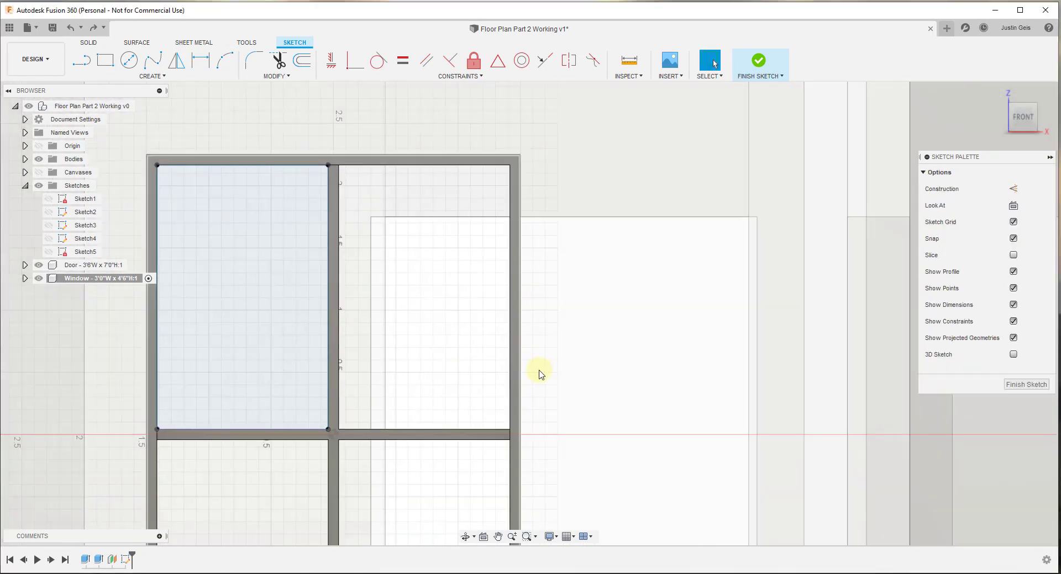
Sketch a line up the outer edge of the upper-right pane opening and a rectangle filling that opening.
{"action": "key", "text": "l"}
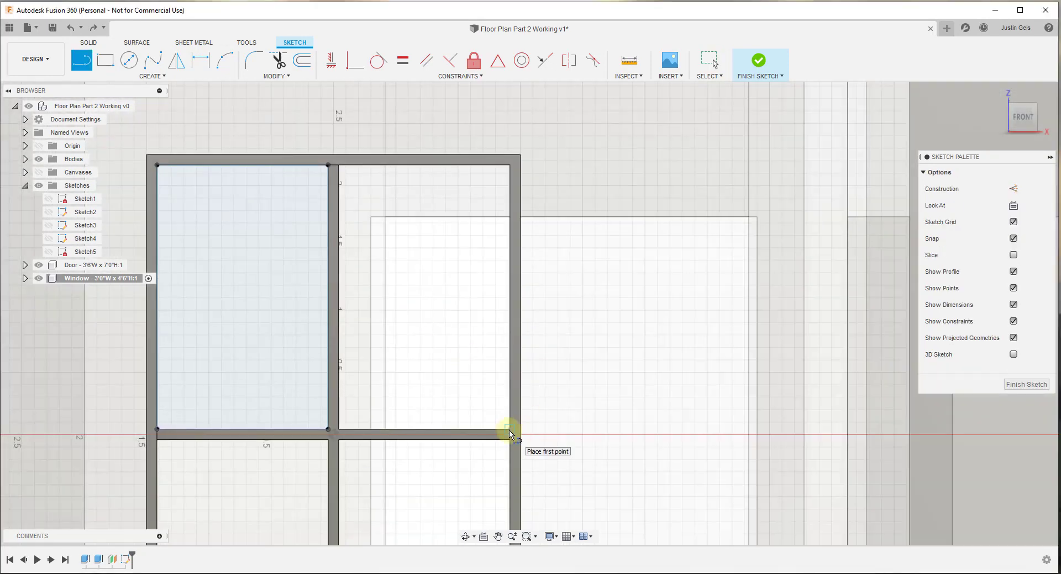
{"action": "left_click", "coordinate": [509, 429]}
{"action": "left_click", "coordinate": [509, 165]}
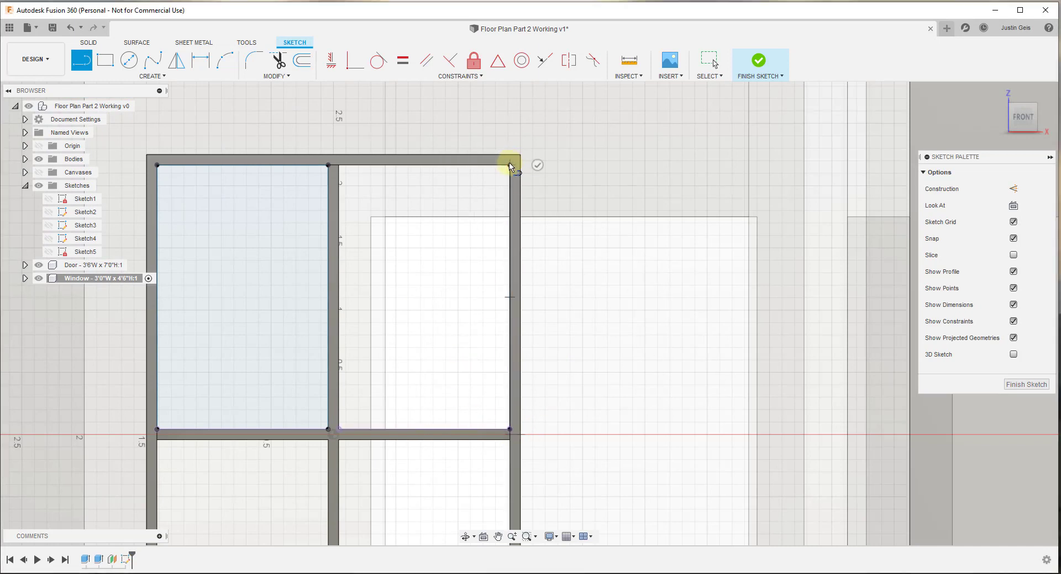
{"action": "key", "text": "r"}
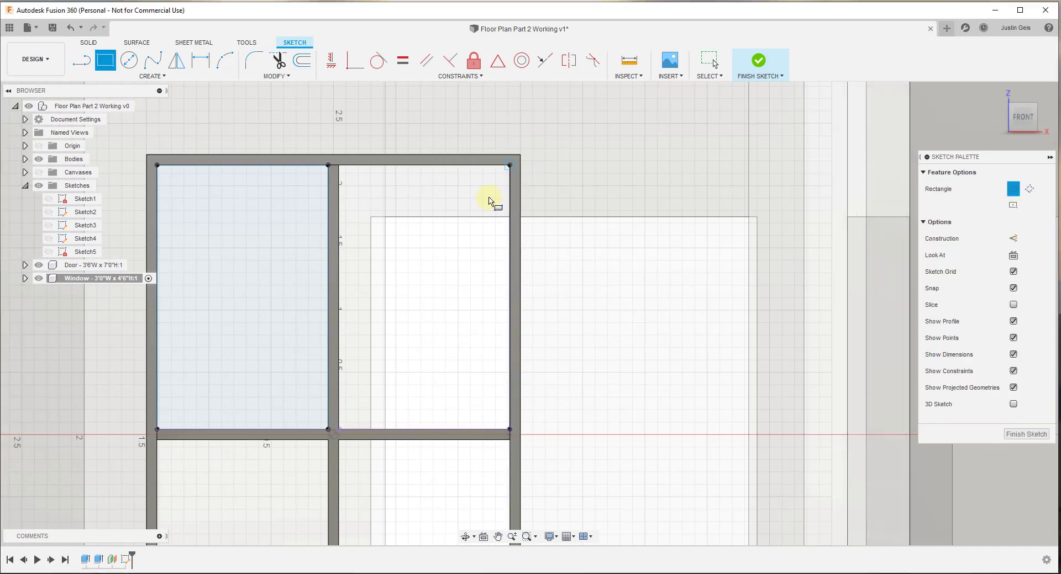
{"action": "left_click", "coordinate": [509, 165]}
{"action": "left_click", "coordinate": [338, 429]}
Outline the two lower pane openings between the frame and muntins and finish the sketch.
{"action": "scroll", "coordinate": [432, 216], "scroll_direction": "down", "scroll_amount": 5}
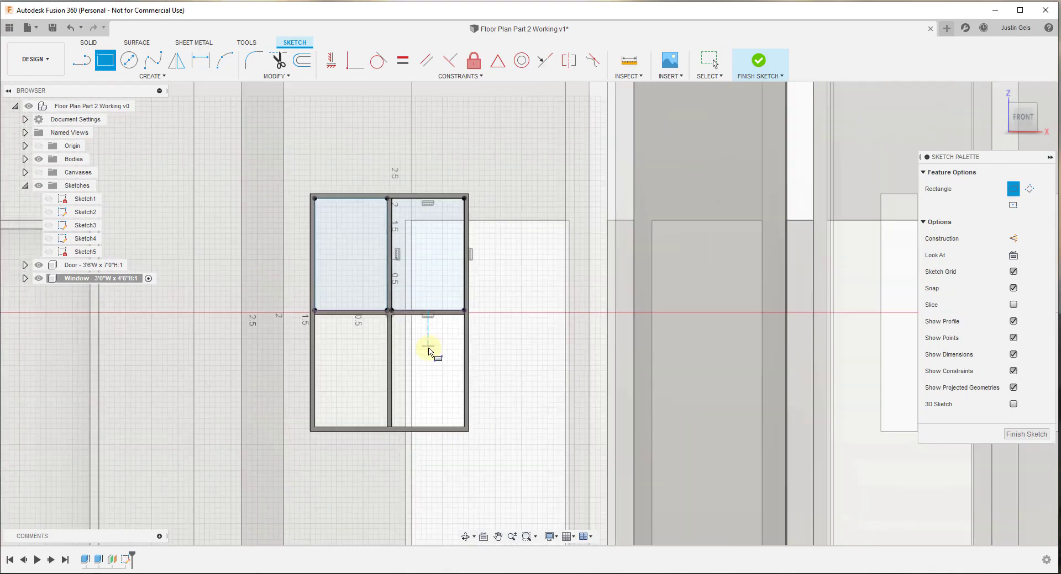
{"action": "key", "text": "l"}
{"action": "scroll", "coordinate": [462, 314], "scroll_direction": "up", "scroll_amount": 4}
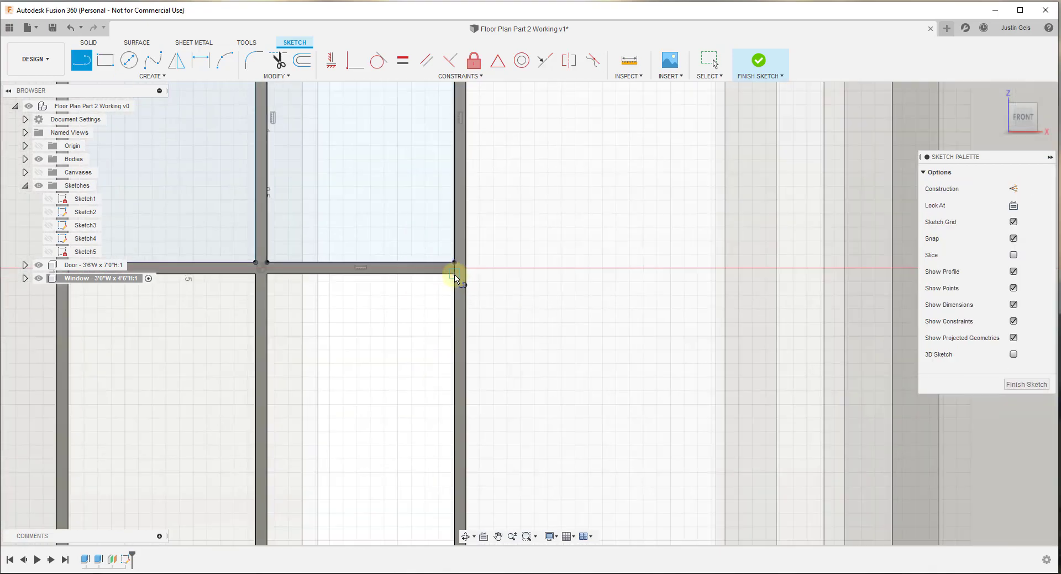
{"action": "scroll", "coordinate": [454, 278], "scroll_direction": "down", "scroll_amount": 3}
{"action": "key", "text": "r"}
{"action": "left_click", "coordinate": [379, 244]}
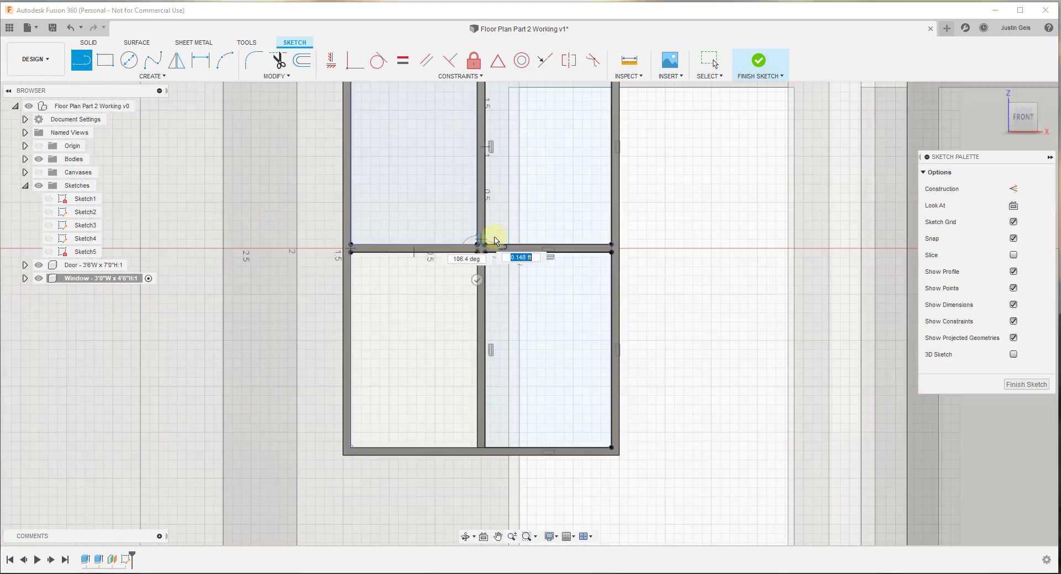
{"action": "left_click", "coordinate": [319, 238]}
{"action": "scroll", "coordinate": [493, 237], "scroll_direction": "down", "scroll_amount": 3}
{"action": "left_click", "coordinate": [1026, 434]}
Select all four window pane profiles together and start an Extrude on them.
{"action": "middle_click_drag", "start_coordinate": [509, 308], "coordinate": [480, 323], "text": "shift"}
{"action": "scroll", "coordinate": [433, 245], "scroll_direction": "up", "scroll_amount": 2}
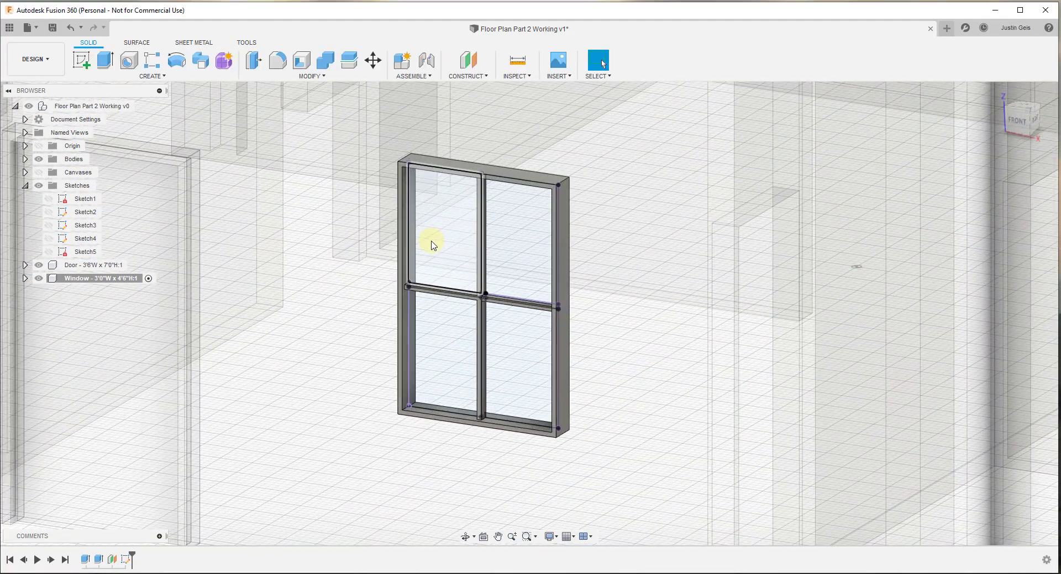
{"action": "left_click", "coordinate": [433, 245]}
{"action": "left_click", "coordinate": [521, 253]}
{"action": "left_click", "coordinate": [450, 337]}
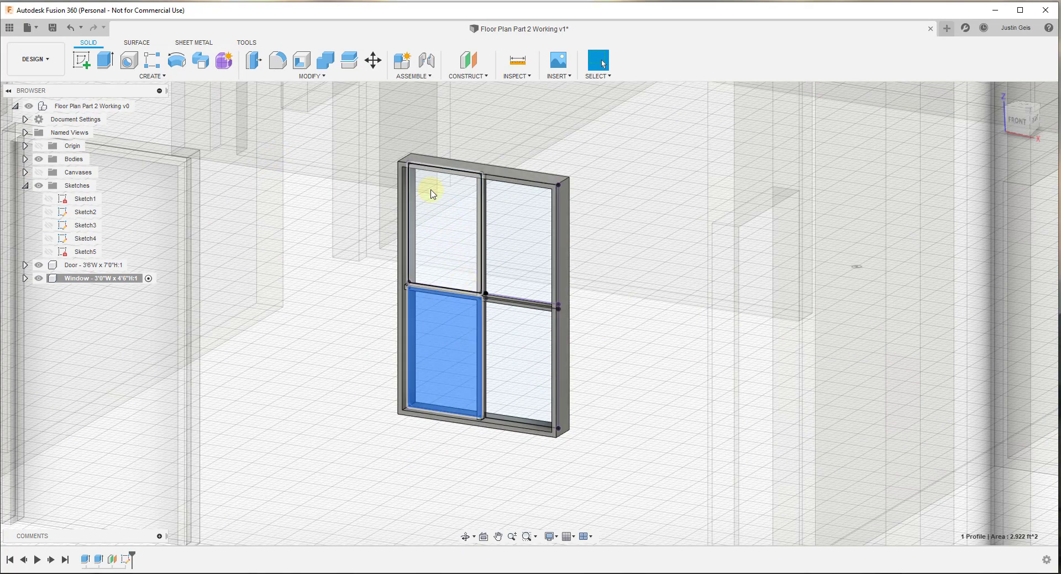
{"action": "left_click", "coordinate": [442, 363]}
{"action": "left_click", "coordinate": [442, 224]}
{"action": "left_click", "coordinate": [514, 238]}
{"action": "left_click", "coordinate": [538, 352]}
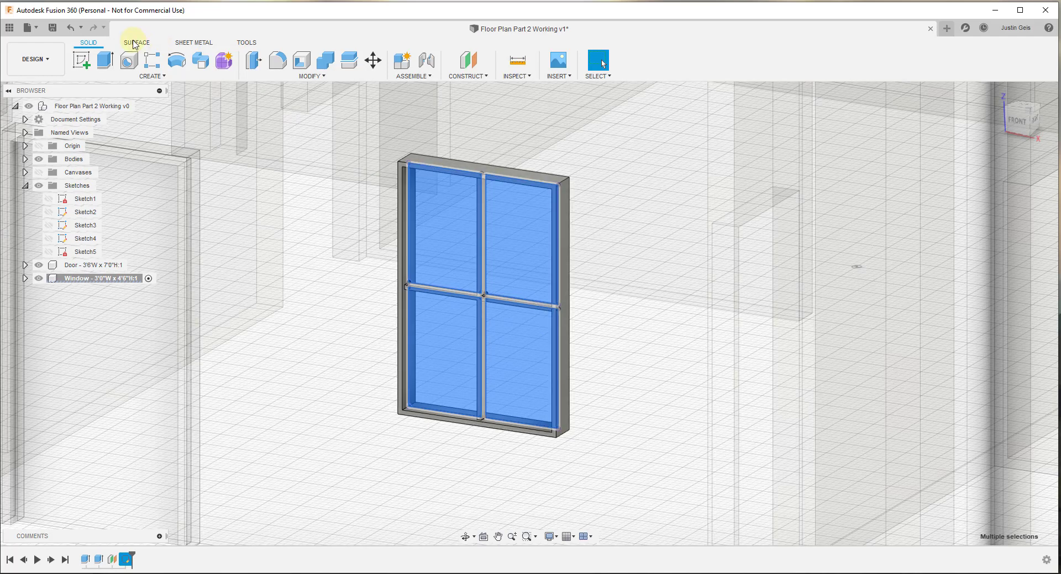
{"action": "left_click", "coordinate": [105, 67]}
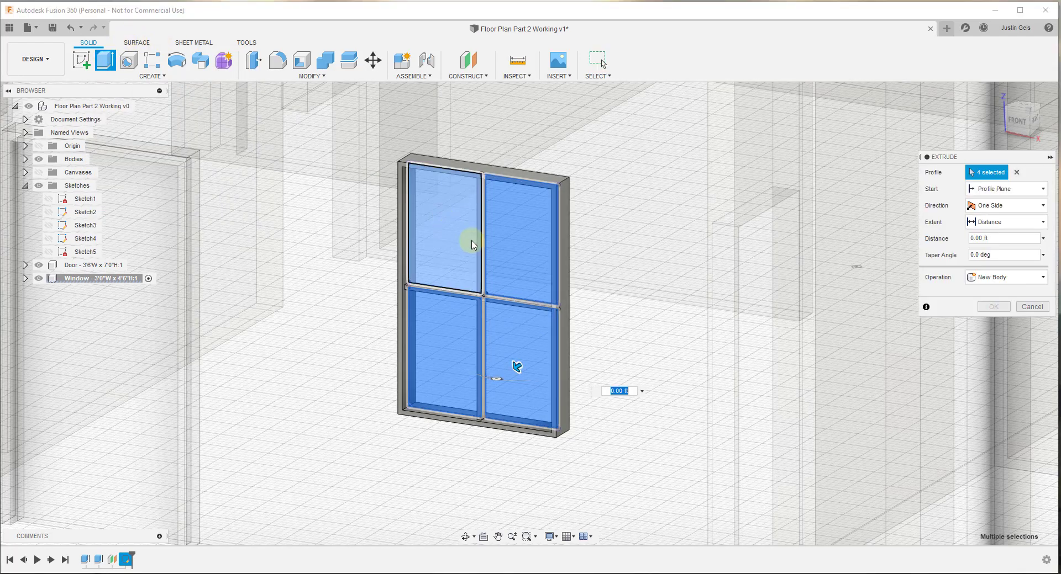
Extrude the four pane profiles symmetrically as new bodies with a distance of 1/8.
{"action": "scroll", "coordinate": [453, 198], "scroll_direction": "up", "scroll_amount": 3}
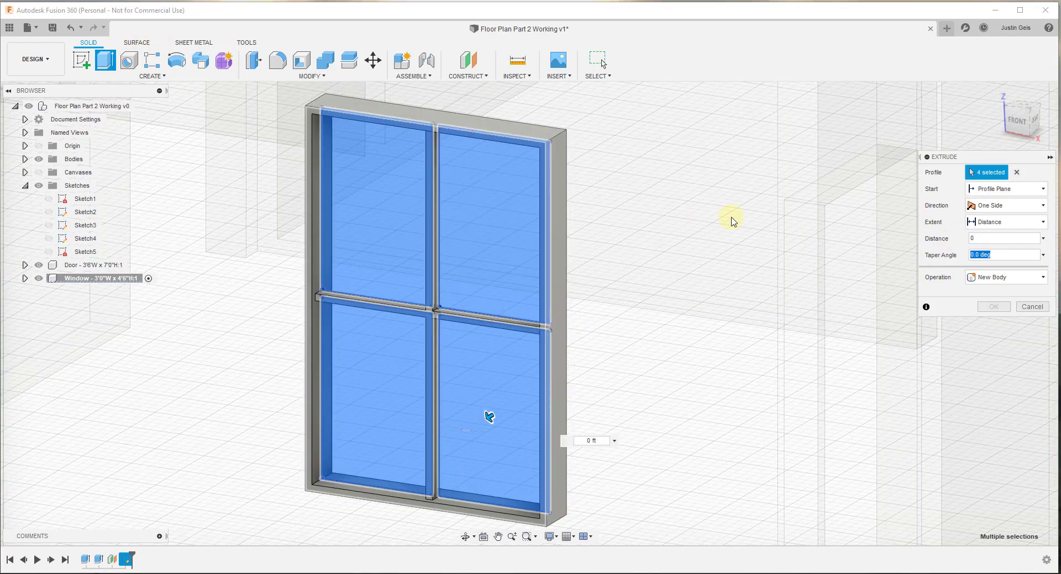
{"action": "left_click", "coordinate": [993, 207]}
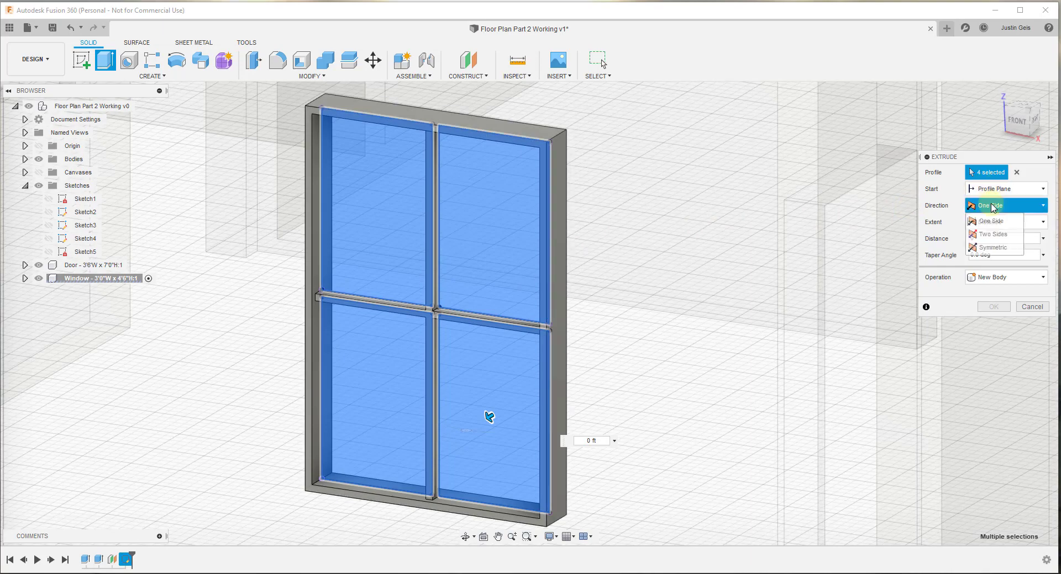
{"action": "left_click", "coordinate": [994, 247]}
{"action": "scroll", "coordinate": [489, 417], "scroll_direction": "up", "scroll_amount": 3}
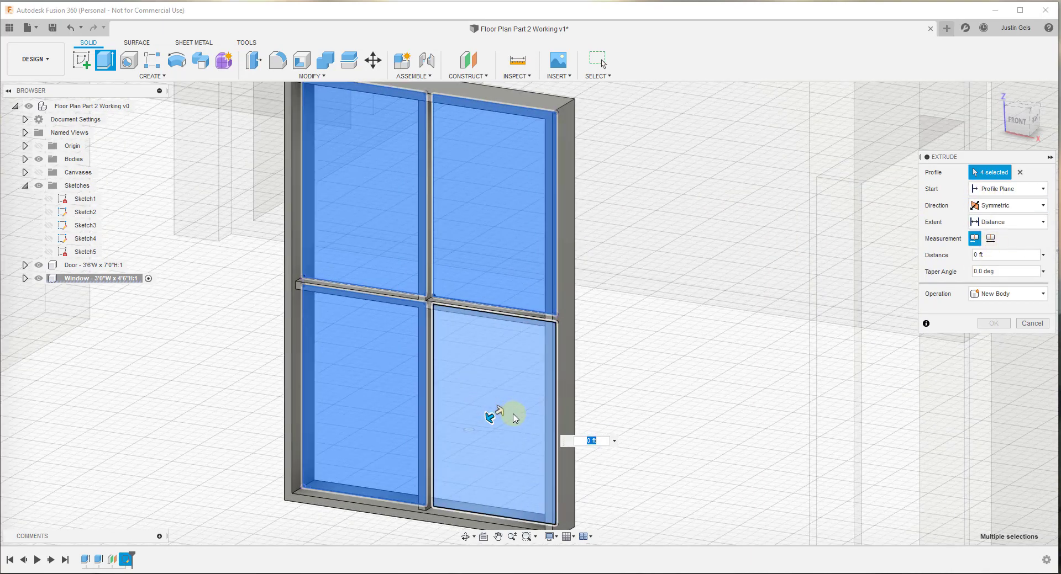
{"action": "left_click_drag", "start_coordinate": [489, 417], "coordinate": [485, 422]}
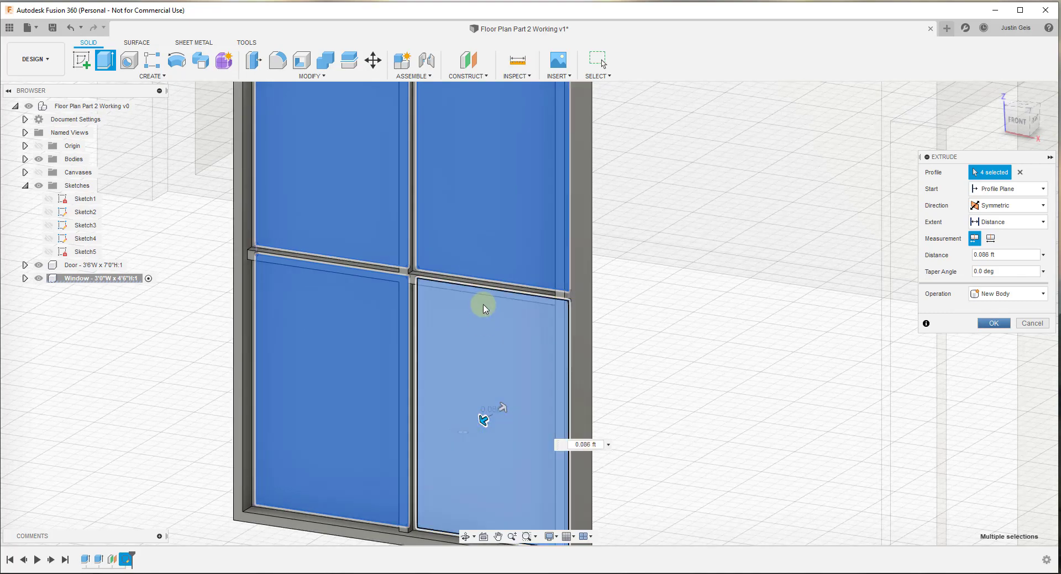
{"action": "scroll", "coordinate": [482, 304], "scroll_direction": "down", "scroll_amount": 2}
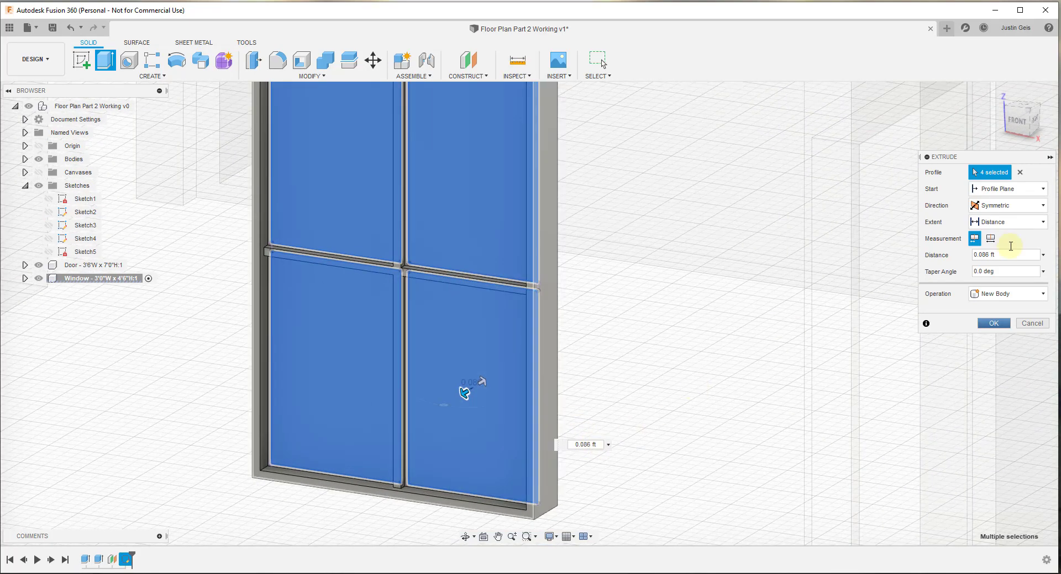
{"action": "left_click", "coordinate": [1023, 255]}
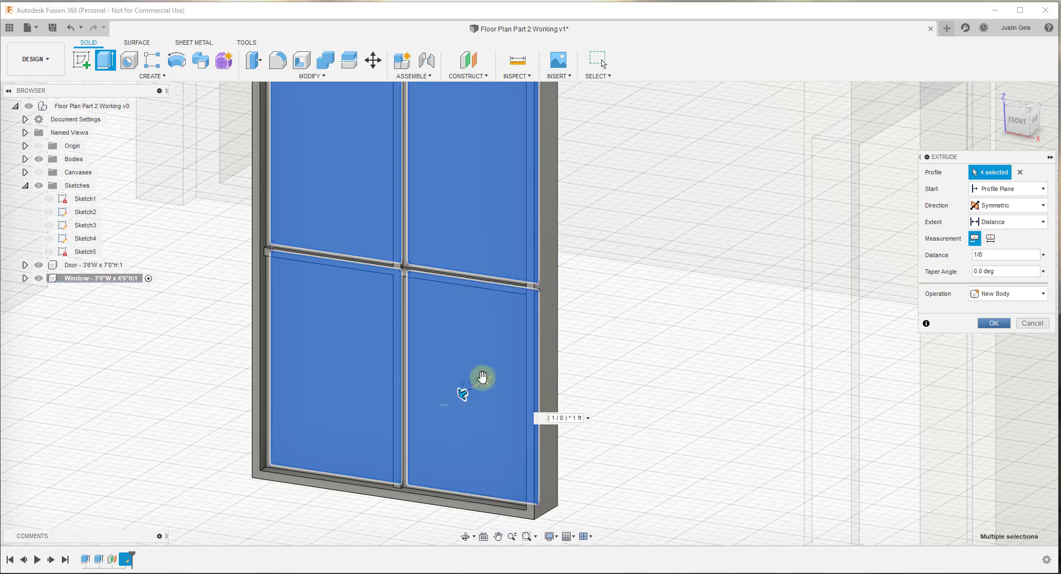
{"action": "left_click", "coordinate": [993, 323]}
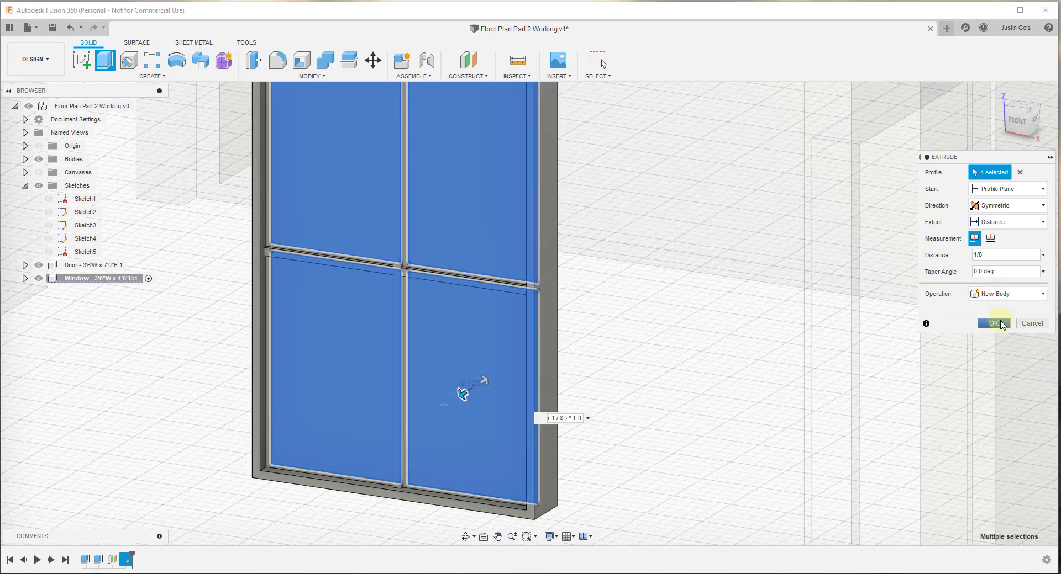
Activate the top-level Floor Plan Part 2 Working component to return from the window to the whole house.
{"action": "scroll", "coordinate": [467, 320], "scroll_direction": "down", "scroll_amount": 3}
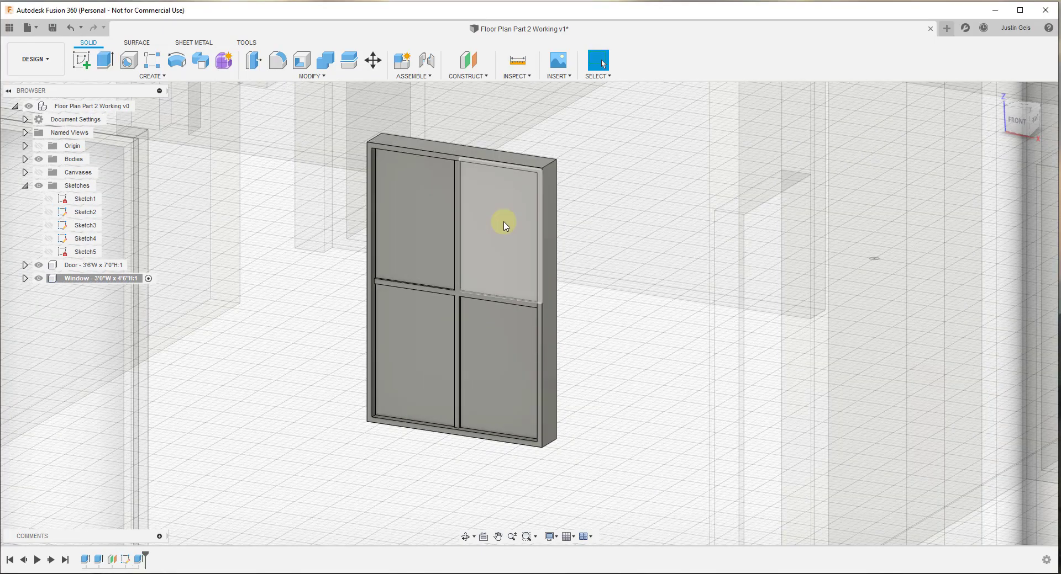
{"action": "scroll", "coordinate": [513, 224], "scroll_direction": "down", "scroll_amount": 2}
{"action": "scroll", "coordinate": [426, 229], "scroll_direction": "down", "scroll_amount": 2}
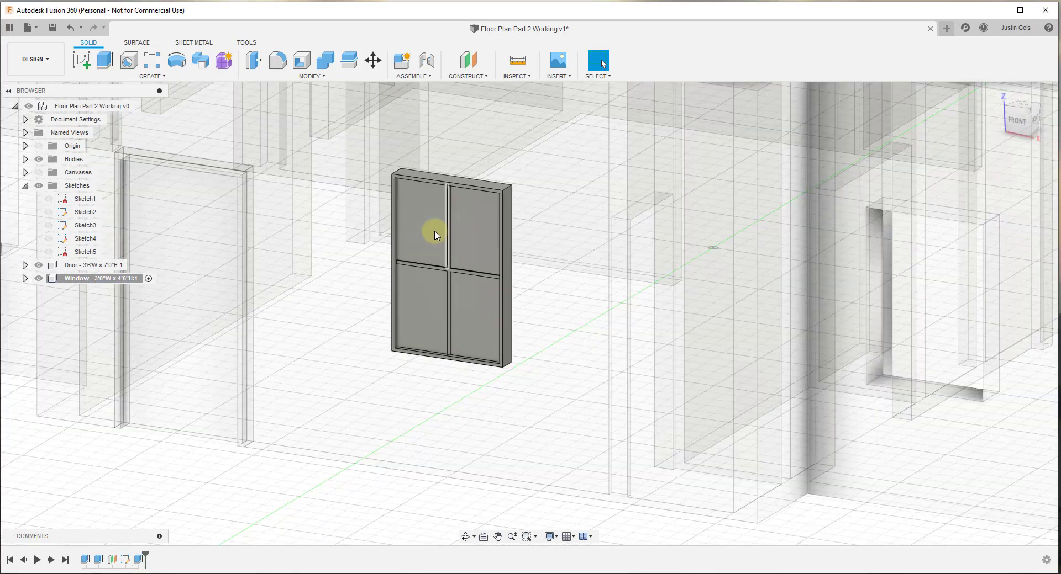
{"action": "scroll", "coordinate": [462, 205], "scroll_direction": "down", "scroll_amount": 3}
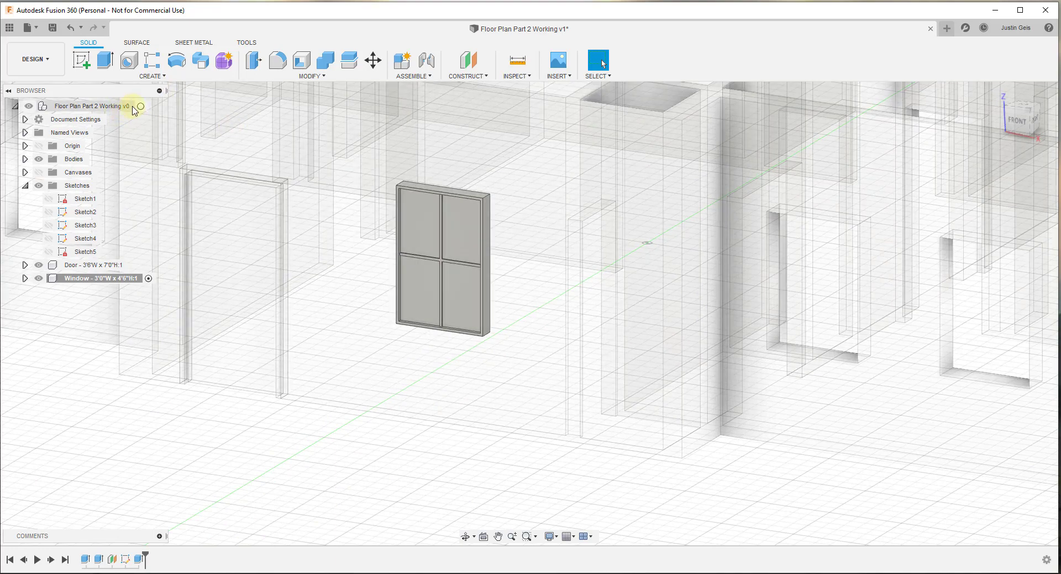
{"action": "left_click", "coordinate": [142, 107]}
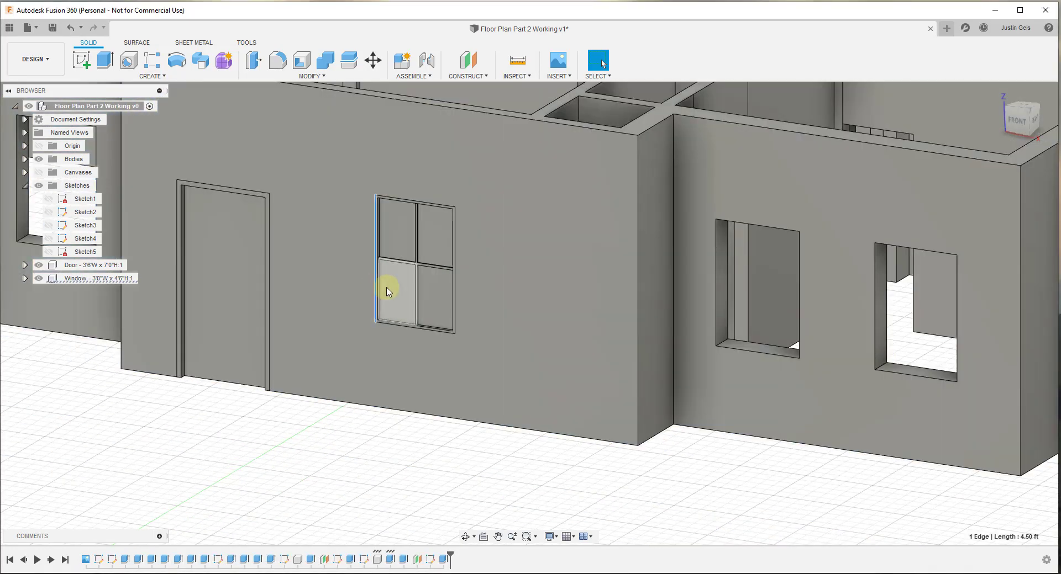
Apply the smooth Glass - Window appearance to each of the four pane bodies in the window.
{"action": "left_click", "coordinate": [394, 290]}
{"action": "left_click", "coordinate": [428, 292]}
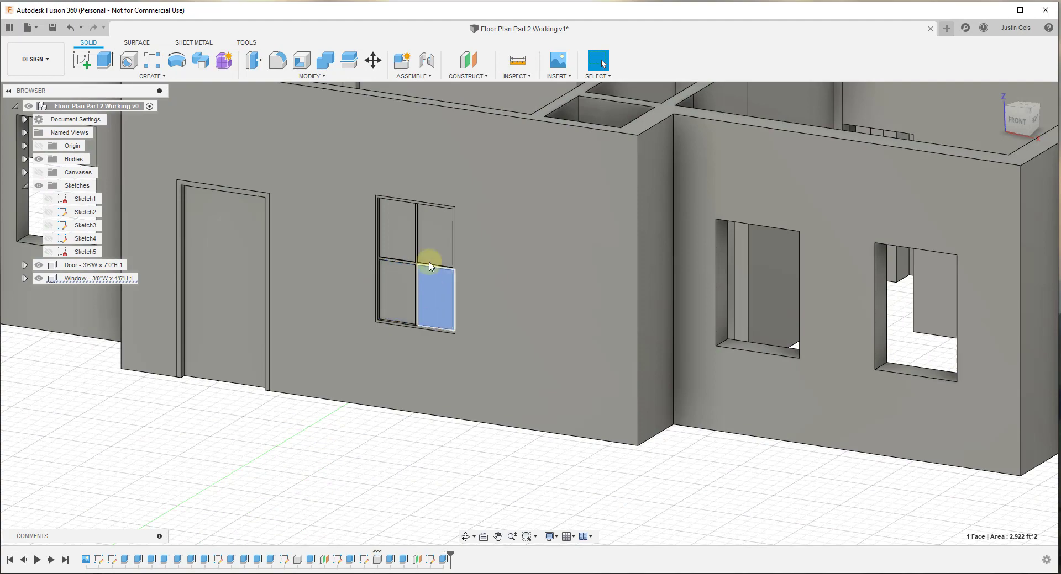
{"action": "left_click", "coordinate": [435, 236]}
{"action": "left_click", "coordinate": [393, 241]}
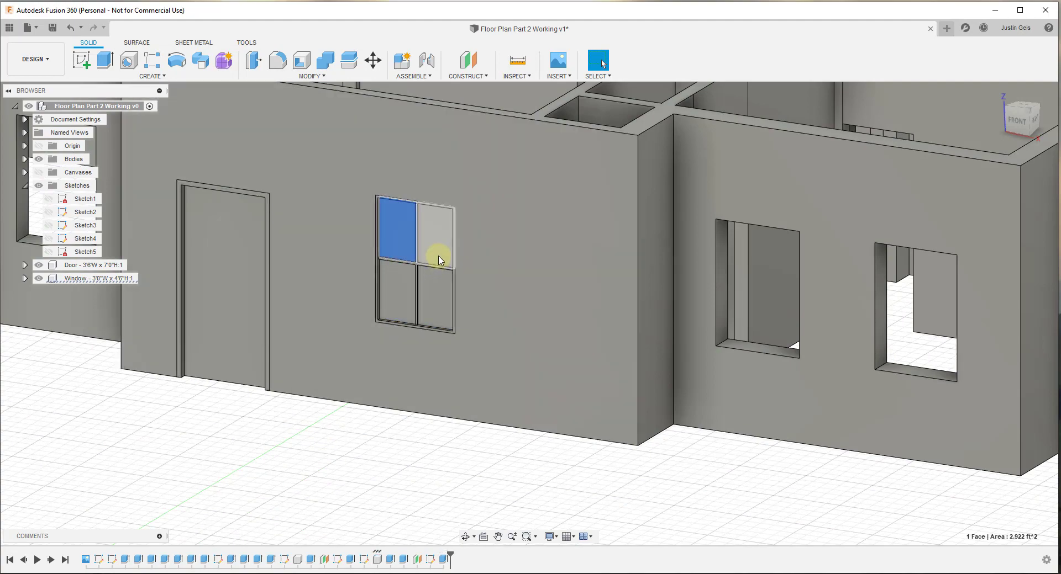
{"action": "left_click", "coordinate": [297, 77]}
{"action": "left_click", "coordinate": [288, 305]}
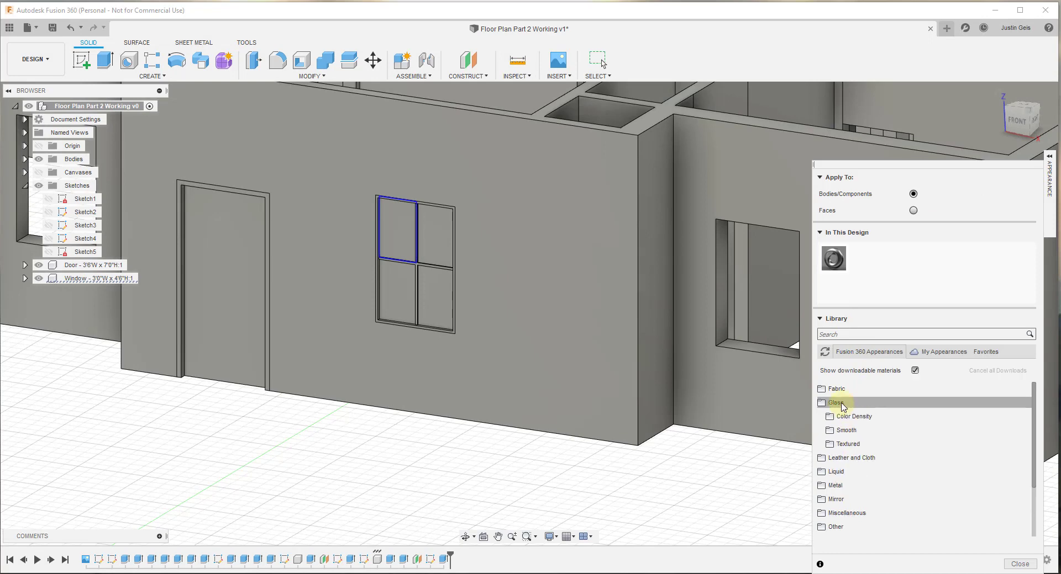
{"action": "left_click", "coordinate": [845, 431]}
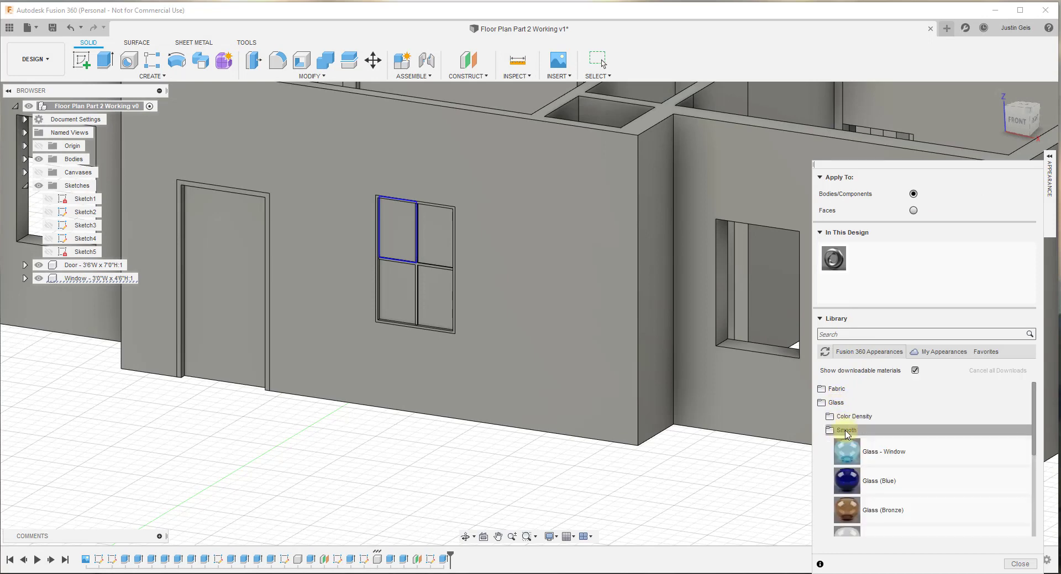
{"action": "left_click_drag", "start_coordinate": [847, 411], "coordinate": [398, 239]}
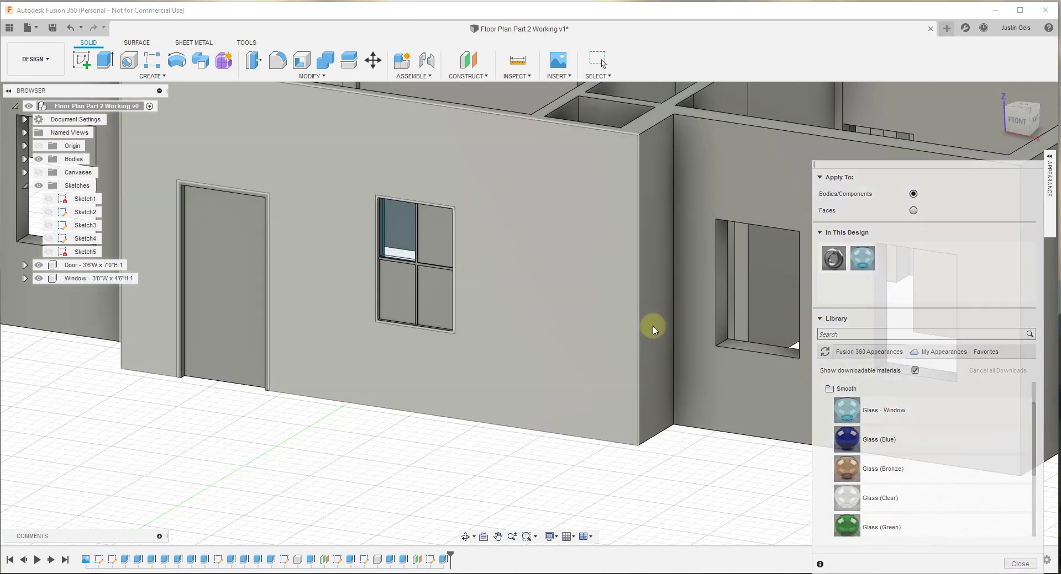
{"action": "left_click_drag", "start_coordinate": [847, 410], "coordinate": [432, 228]}
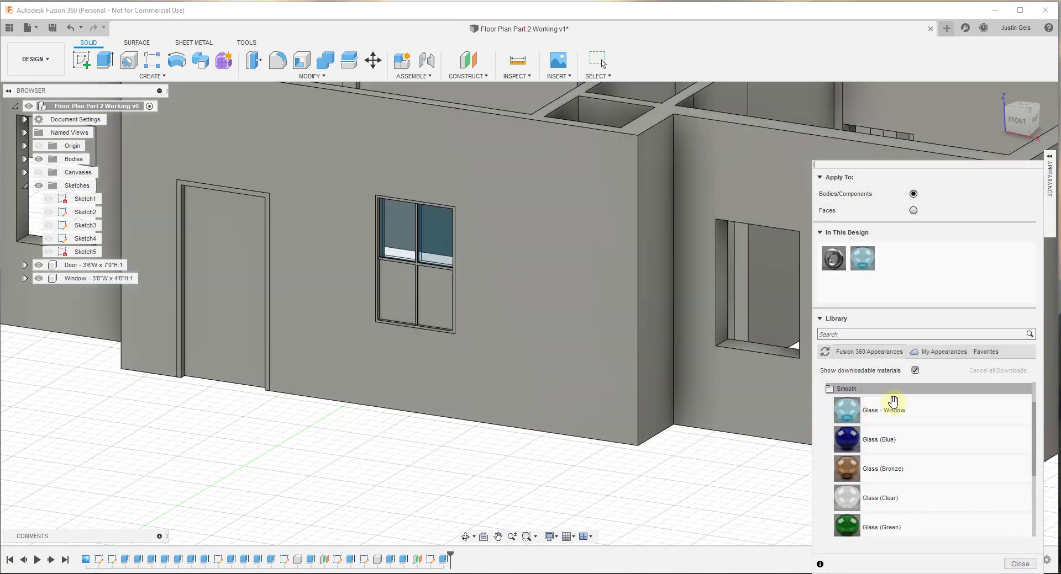
{"action": "left_click_drag", "start_coordinate": [846, 410], "coordinate": [439, 295]}
Examine the glazed window in the front wall and the empty window openings around the house.
{"action": "scroll", "coordinate": [482, 250], "scroll_direction": "up", "scroll_amount": 1}
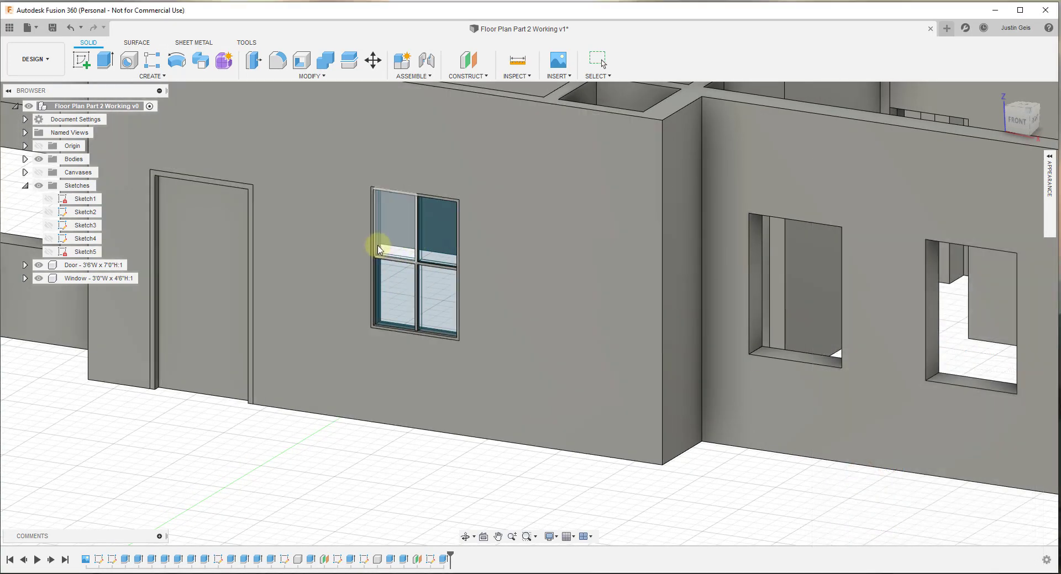
{"action": "scroll", "coordinate": [374, 244], "scroll_direction": "up", "scroll_amount": 1}
{"action": "scroll", "coordinate": [437, 238], "scroll_direction": "down", "scroll_amount": 2}
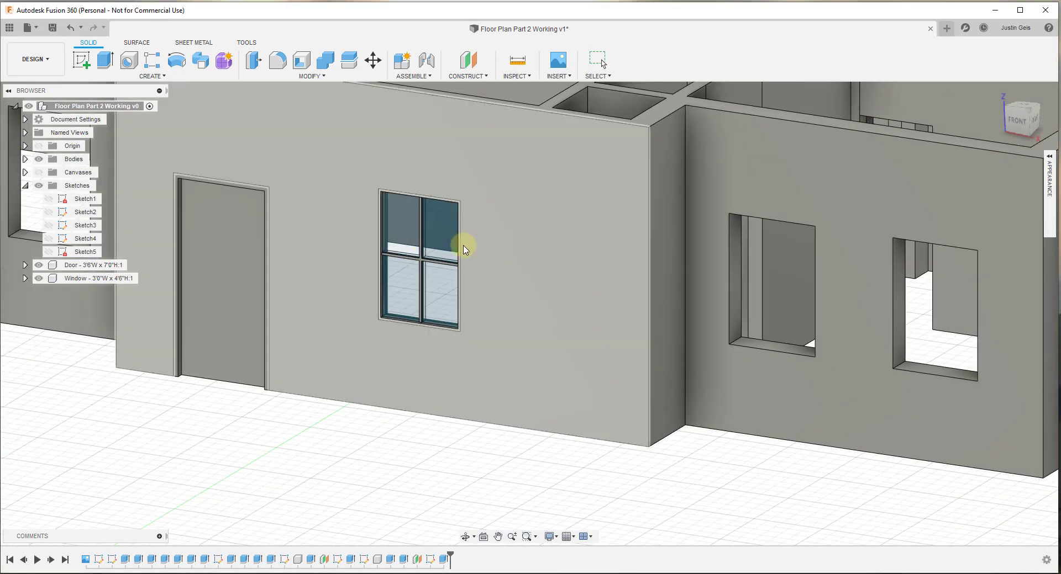
{"action": "scroll", "coordinate": [405, 225], "scroll_direction": "up", "scroll_amount": 3}
{"action": "scroll", "coordinate": [405, 232], "scroll_direction": "down", "scroll_amount": 1}
{"action": "scroll", "coordinate": [347, 331], "scroll_direction": "down", "scroll_amount": 1}
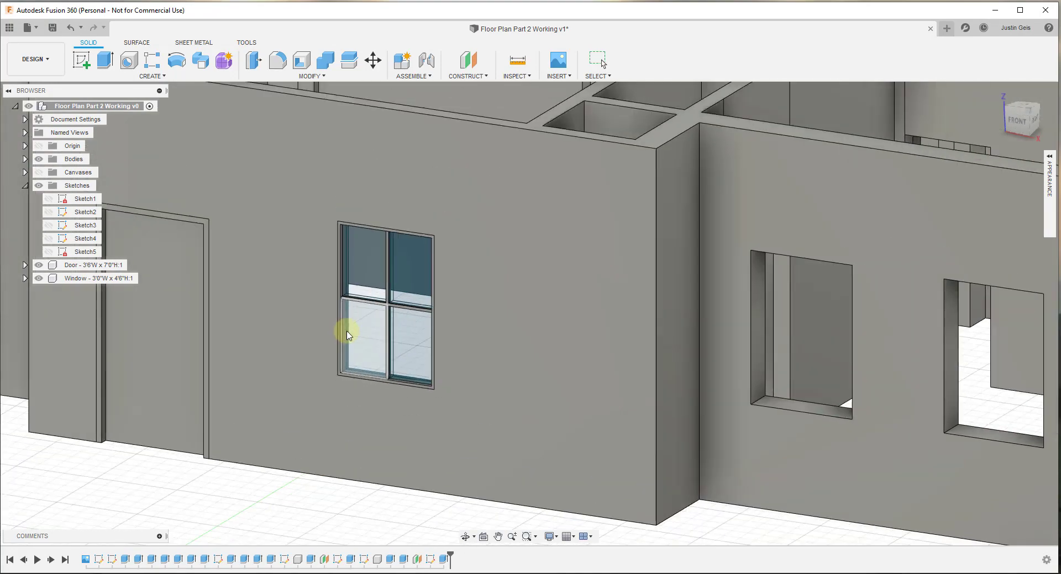
{"action": "scroll", "coordinate": [358, 309], "scroll_direction": "down", "scroll_amount": 2}
{"action": "scroll", "coordinate": [521, 279], "scroll_direction": "up", "scroll_amount": 1}
{"action": "scroll", "coordinate": [403, 277], "scroll_direction": "down", "scroll_amount": 2}
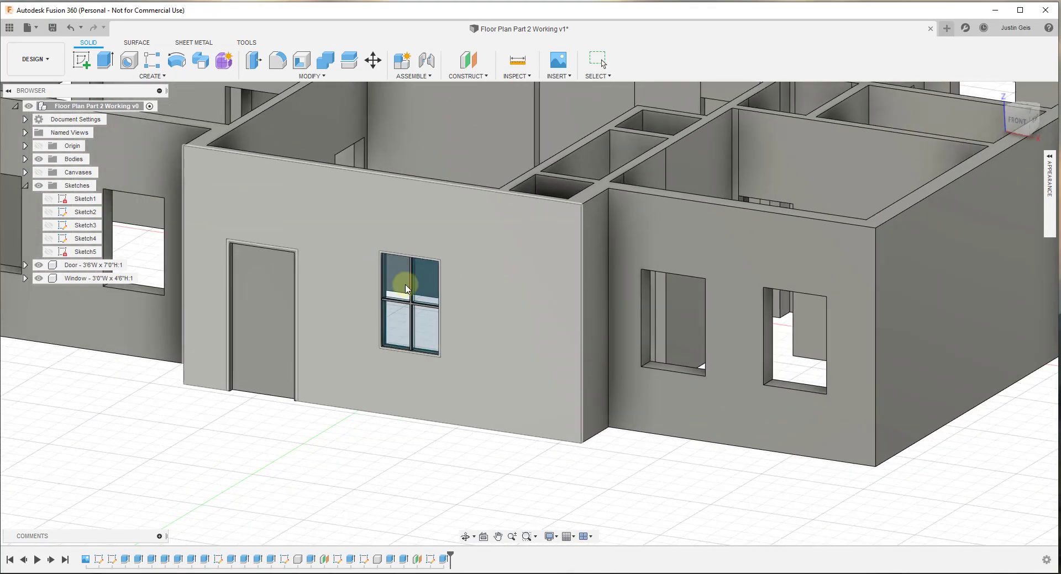
{"action": "scroll", "coordinate": [245, 308], "scroll_direction": "up", "scroll_amount": 2}
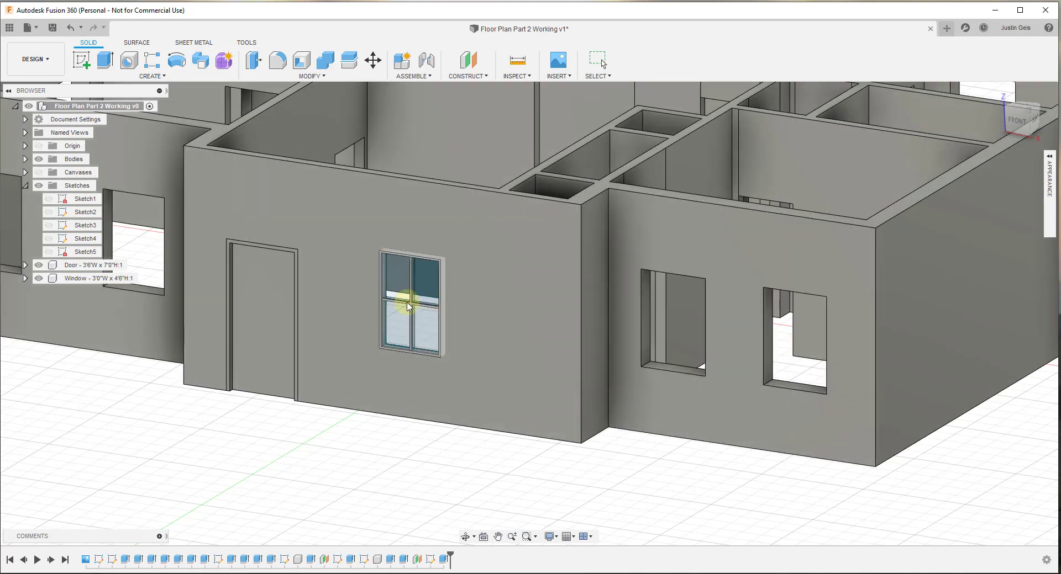
{"action": "scroll", "coordinate": [424, 261], "scroll_direction": "down", "scroll_amount": 3}
{"action": "scroll", "coordinate": [424, 261], "scroll_direction": "up", "scroll_amount": 5}
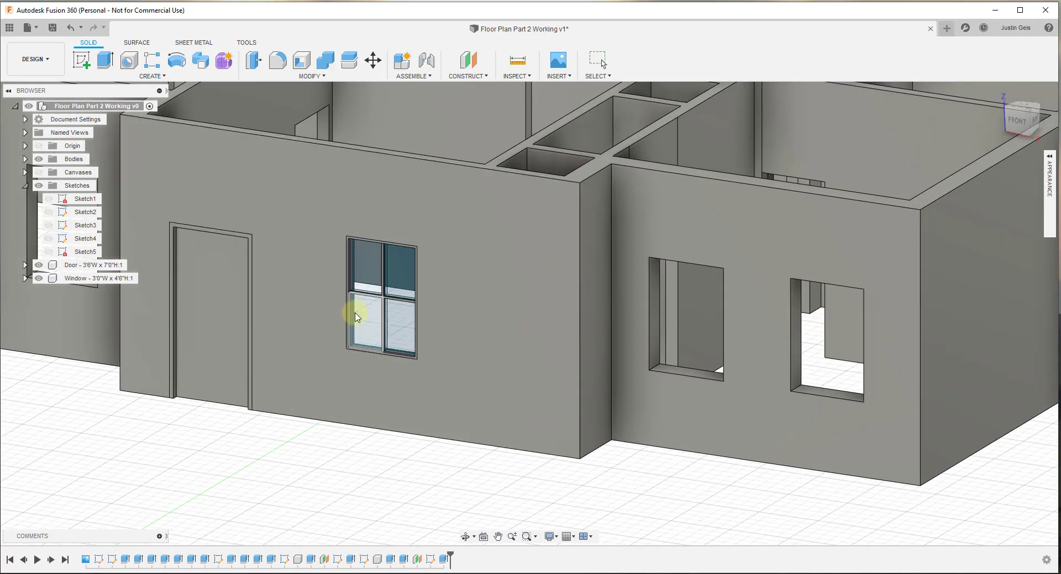
{"action": "scroll", "coordinate": [372, 329], "scroll_direction": "down", "scroll_amount": 3}
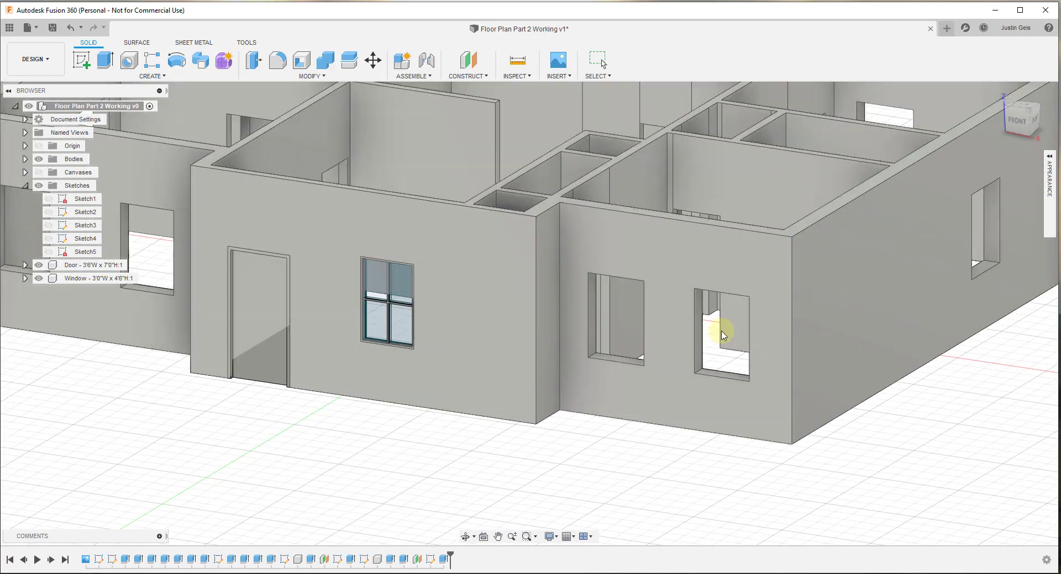
{"action": "scroll", "coordinate": [734, 337], "scroll_direction": "up", "scroll_amount": 3}
{"action": "scroll", "coordinate": [752, 351], "scroll_direction": "down", "scroll_amount": 1}
{"action": "scroll", "coordinate": [471, 296], "scroll_direction": "down", "scroll_amount": 3}
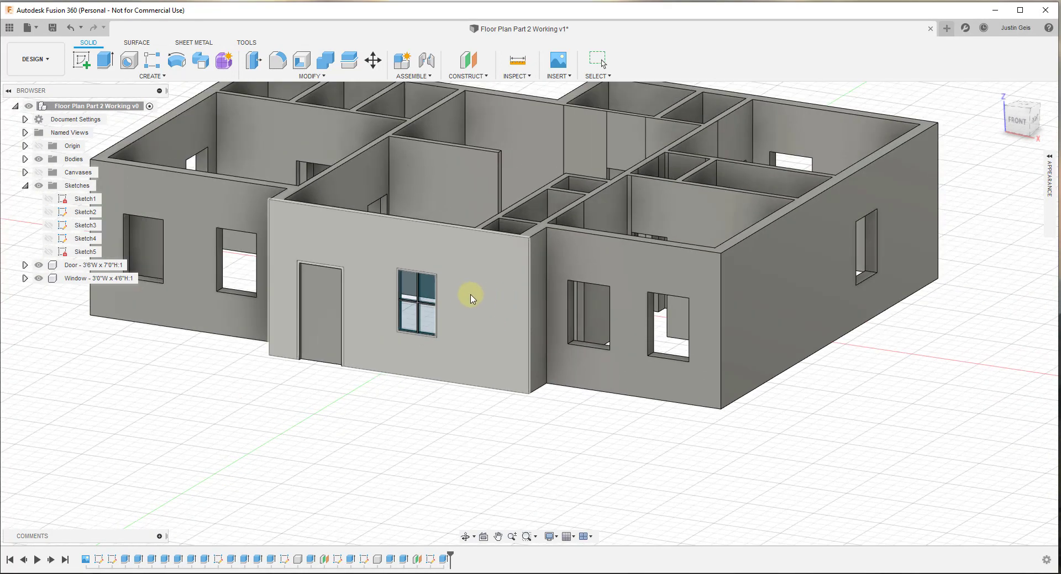
{"action": "scroll", "coordinate": [406, 319], "scroll_direction": "up", "scroll_amount": 3}
Start a point-to-point Move/Copy on the whole window component, with Components as the move object.
{"action": "left_click", "coordinate": [130, 280]}
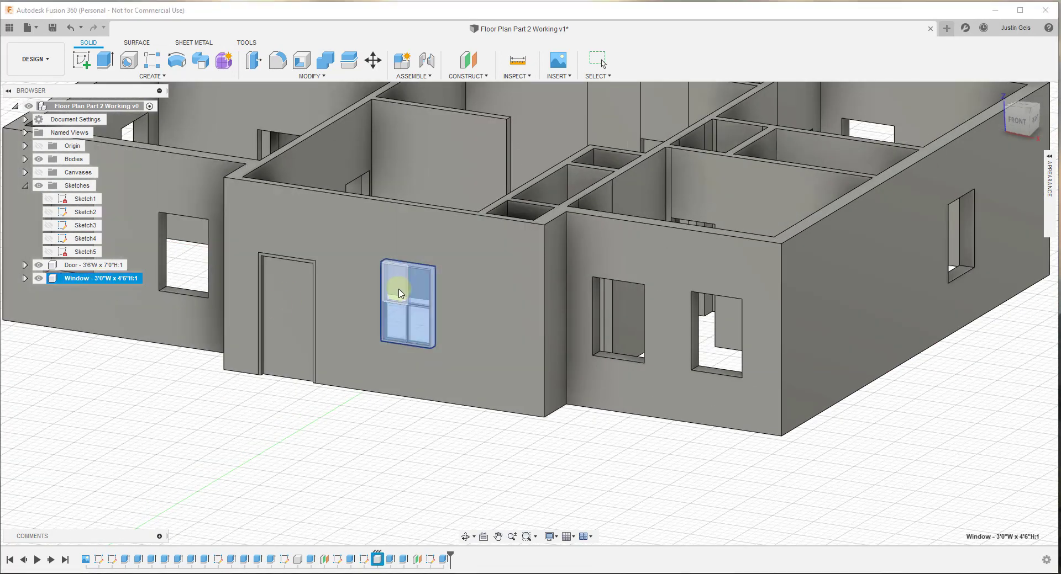
{"action": "left_click", "coordinate": [67, 279]}
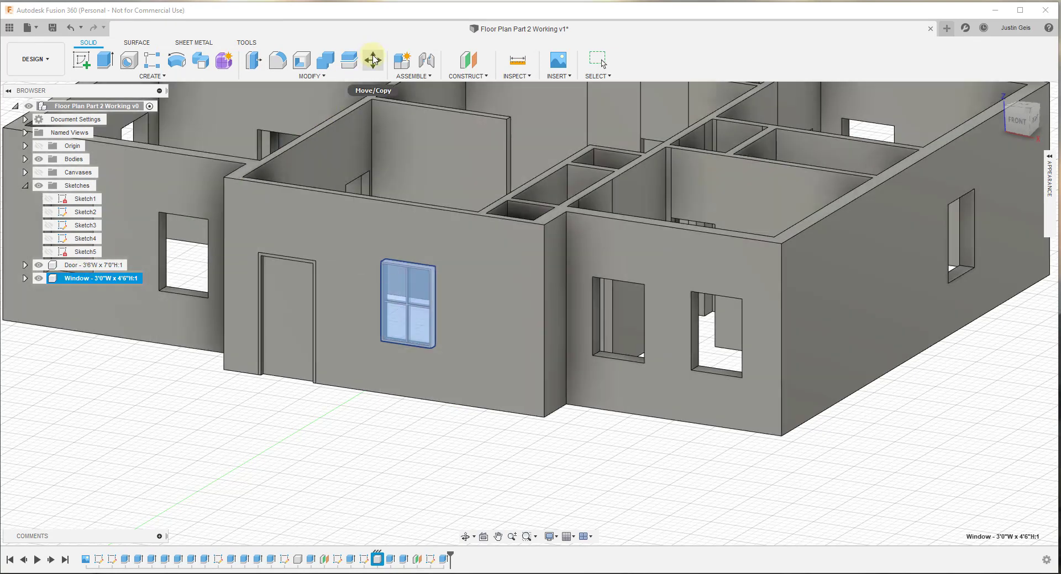
{"action": "left_click", "coordinate": [374, 59]}
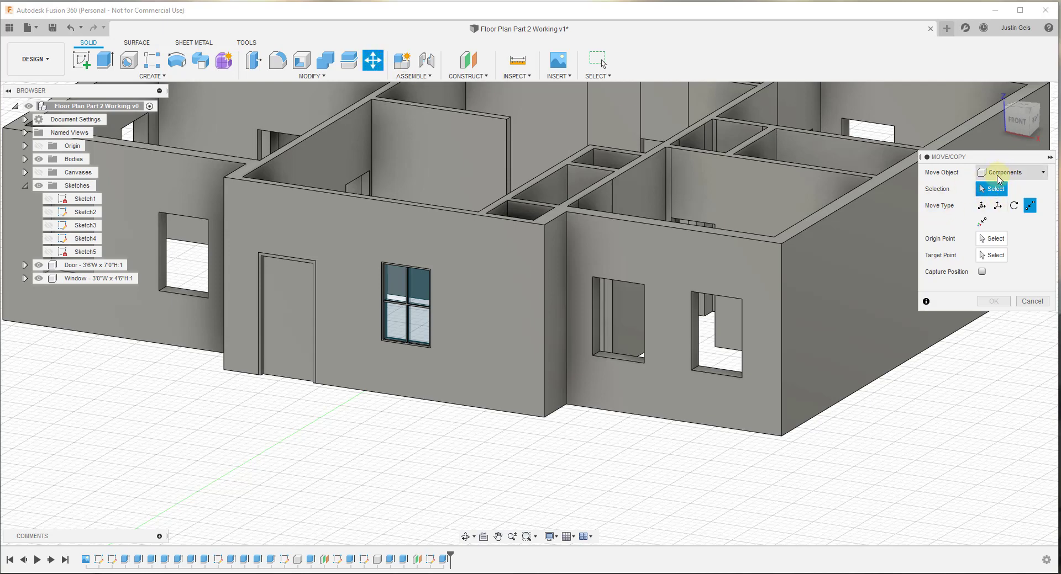
{"action": "left_click", "coordinate": [999, 174]}
{"action": "left_click", "coordinate": [1000, 176]}
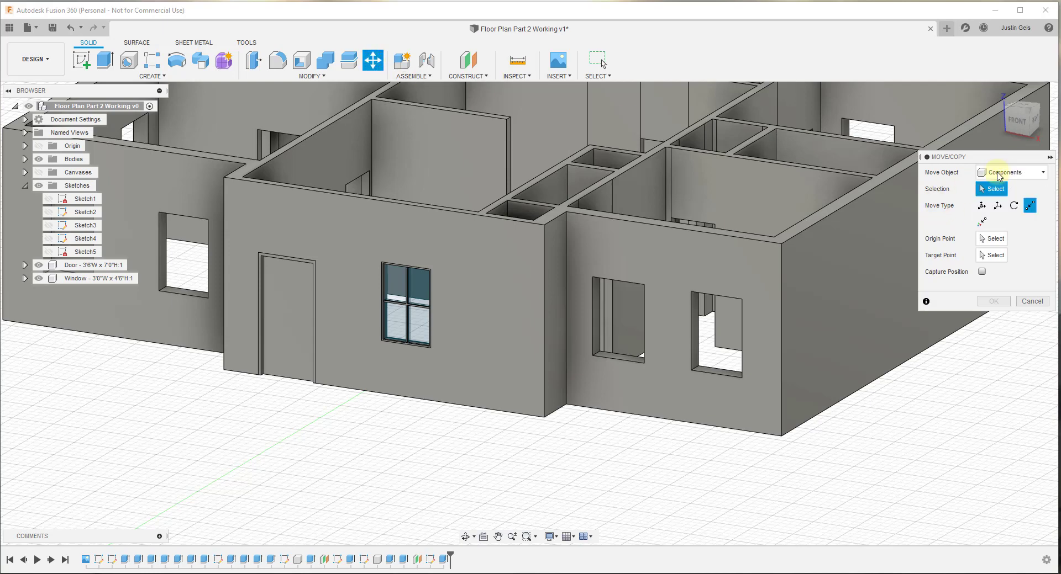
{"action": "left_click", "coordinate": [369, 280]}
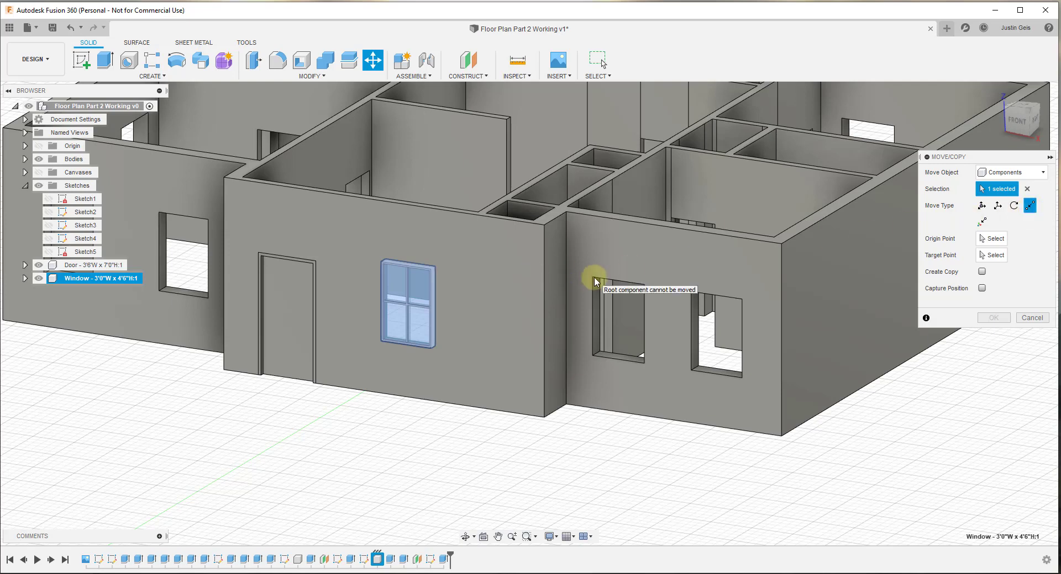
Create a copy of the window, using its upper-left frame corner as origin and the adjacent wall's first opening's upper-left corner as target.
{"action": "left_click", "coordinate": [995, 239]}
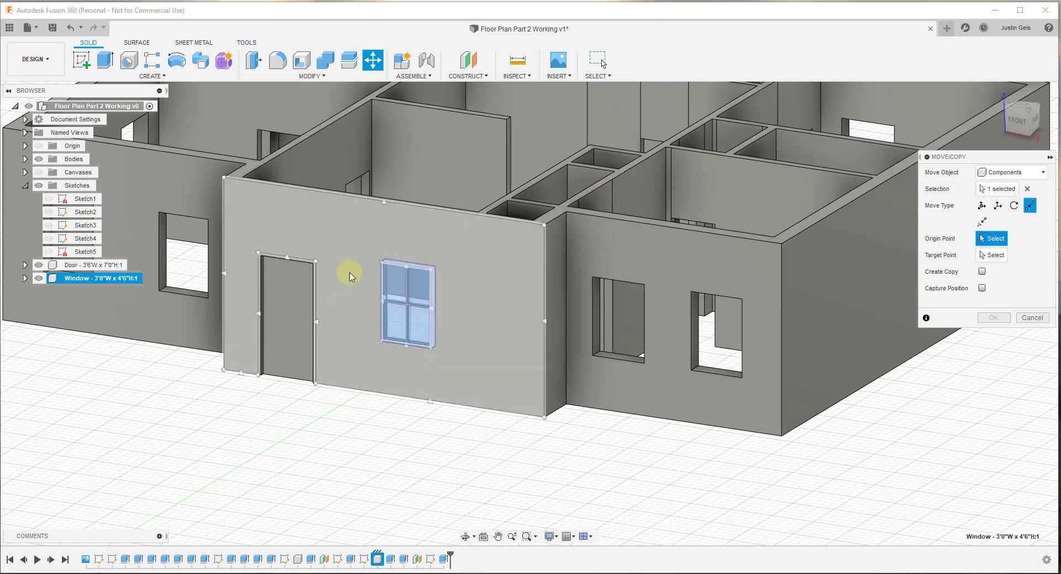
{"action": "scroll", "coordinate": [375, 265], "scroll_direction": "up", "scroll_amount": 2}
{"action": "left_click", "coordinate": [384, 267]}
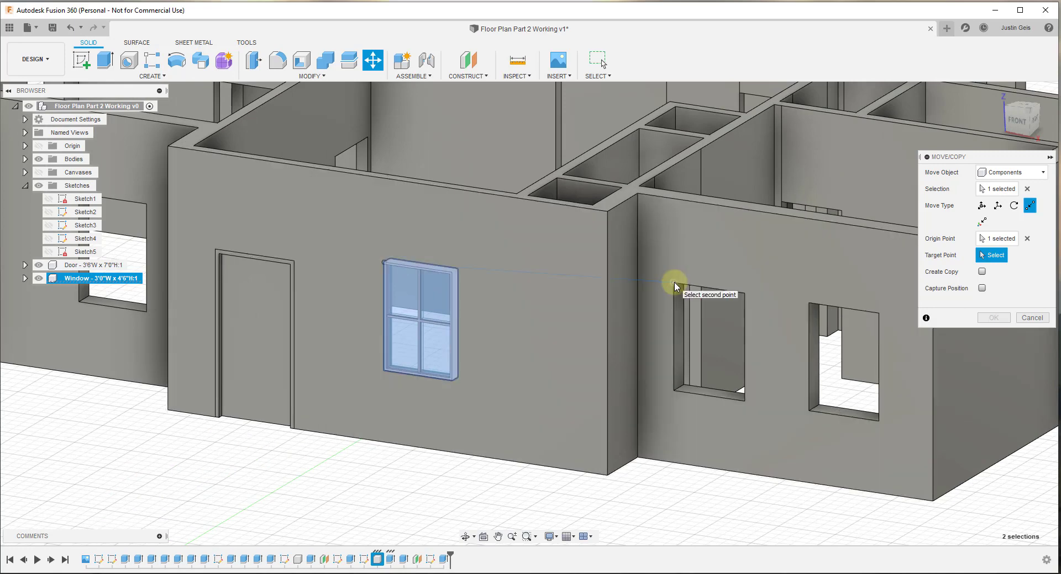
{"action": "left_click", "coordinate": [982, 272]}
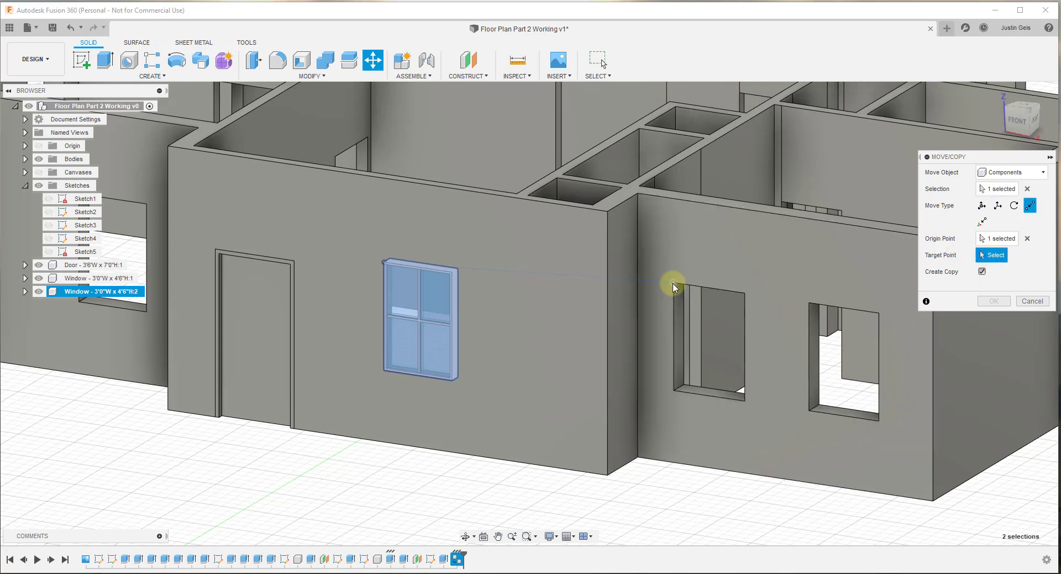
{"action": "left_click", "coordinate": [673, 284]}
{"action": "scroll", "coordinate": [635, 280], "scroll_direction": "down", "scroll_amount": 5}
{"action": "scroll", "coordinate": [547, 304], "scroll_direction": "up", "scroll_amount": 5}
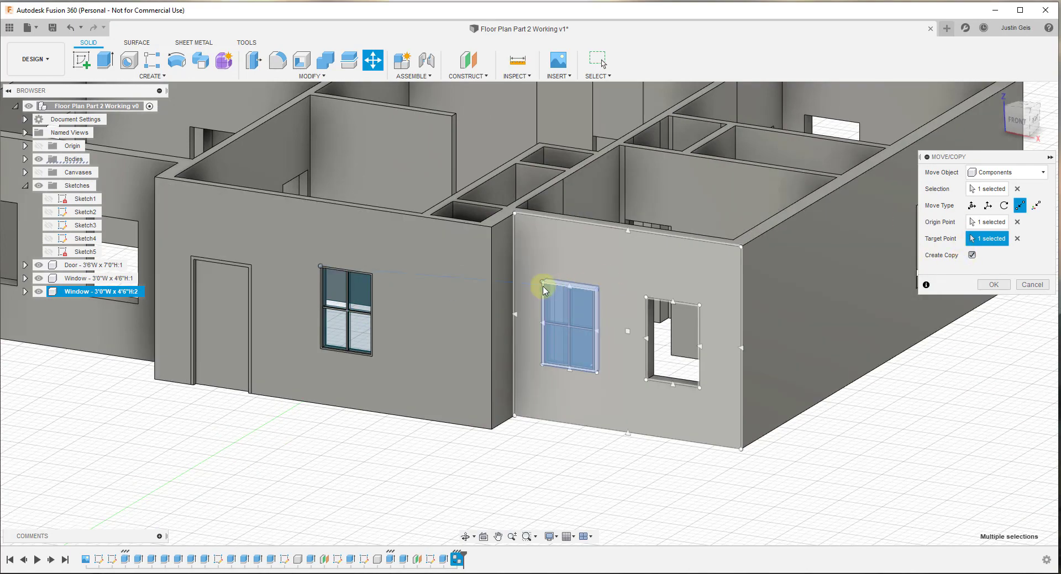
{"action": "left_click", "coordinate": [994, 285]}
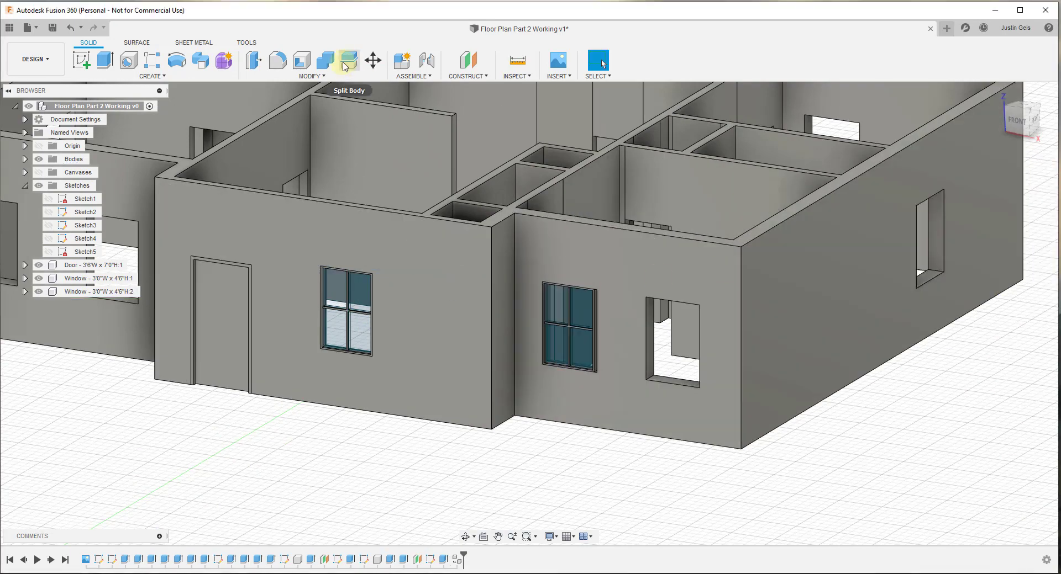
Copy the newly placed window point to point into the remaining empty opening beside it on the same front wall.
{"action": "left_click", "coordinate": [373, 60]}
{"action": "left_click", "coordinate": [569, 326]}
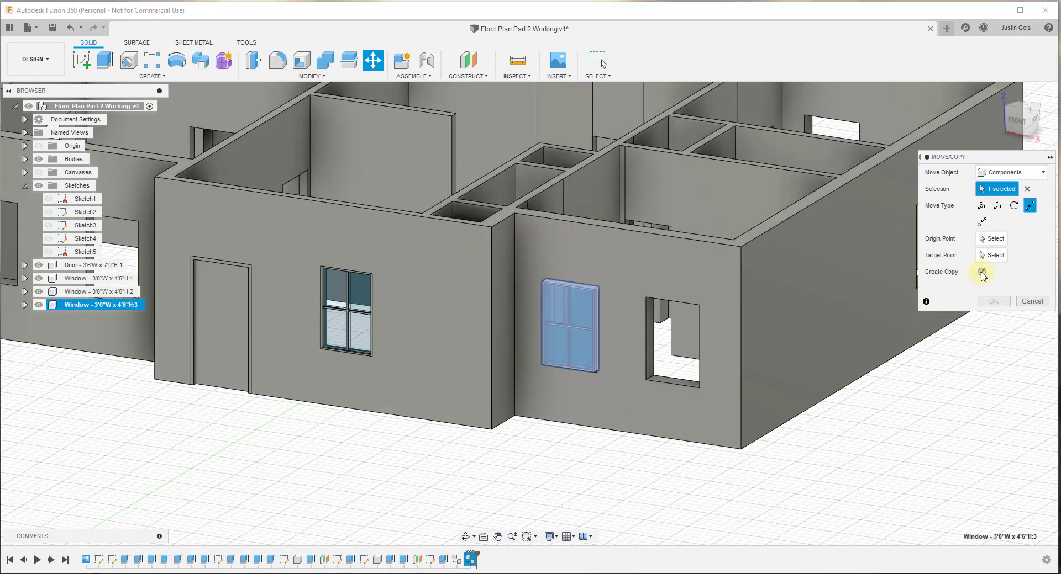
{"action": "left_click", "coordinate": [699, 305]}
{"action": "key", "text": "Return"}
Activate the first window component, the one beside the front door, for editing.
{"action": "scroll", "coordinate": [438, 272], "scroll_direction": "up", "scroll_amount": 5}
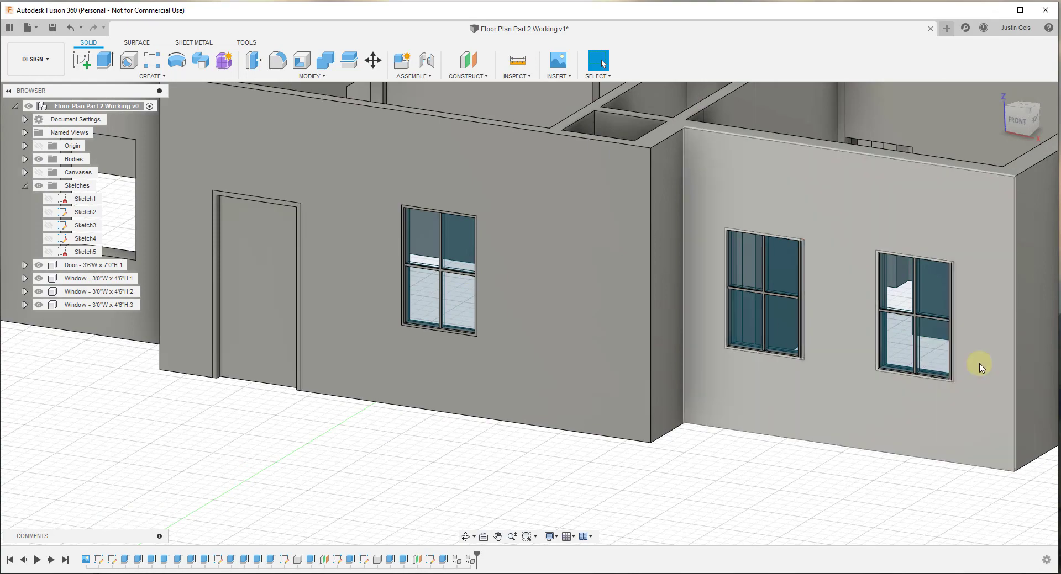
{"action": "scroll", "coordinate": [482, 279], "scroll_direction": "up", "scroll_amount": 10}
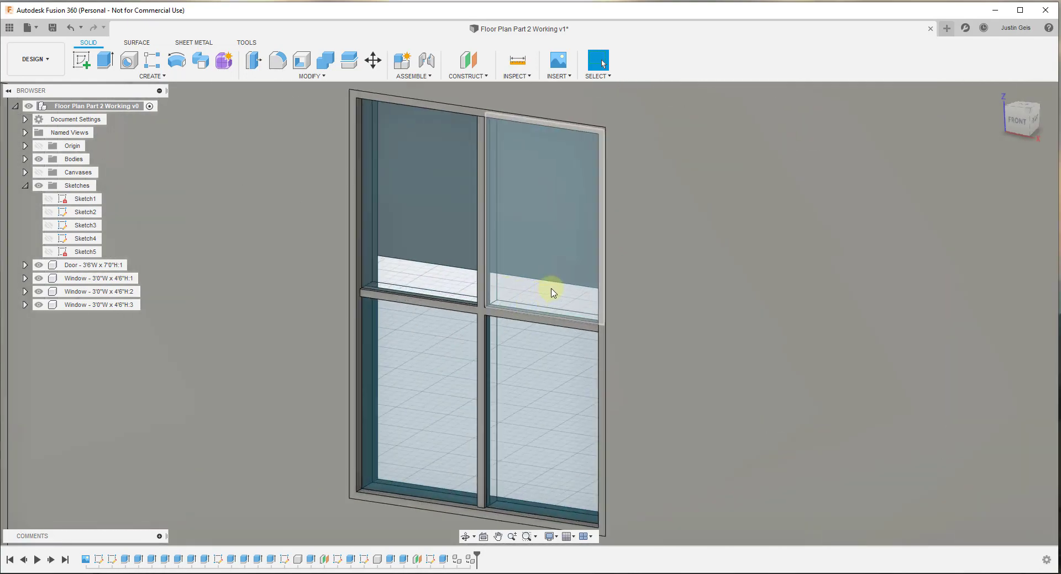
{"action": "scroll", "coordinate": [601, 328], "scroll_direction": "down", "scroll_amount": 4}
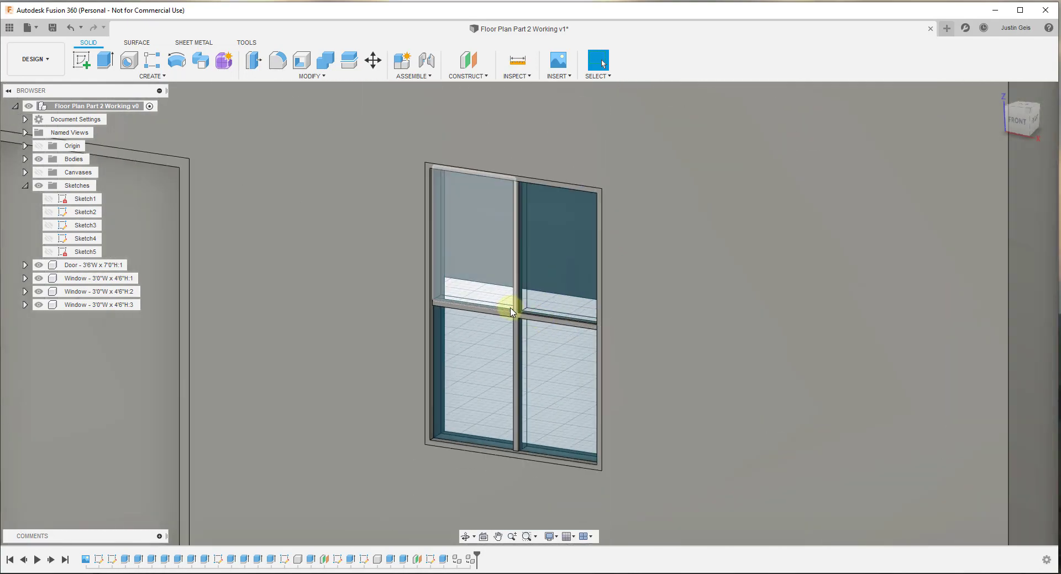
{"action": "scroll", "coordinate": [578, 276], "scroll_direction": "up", "scroll_amount": 1}
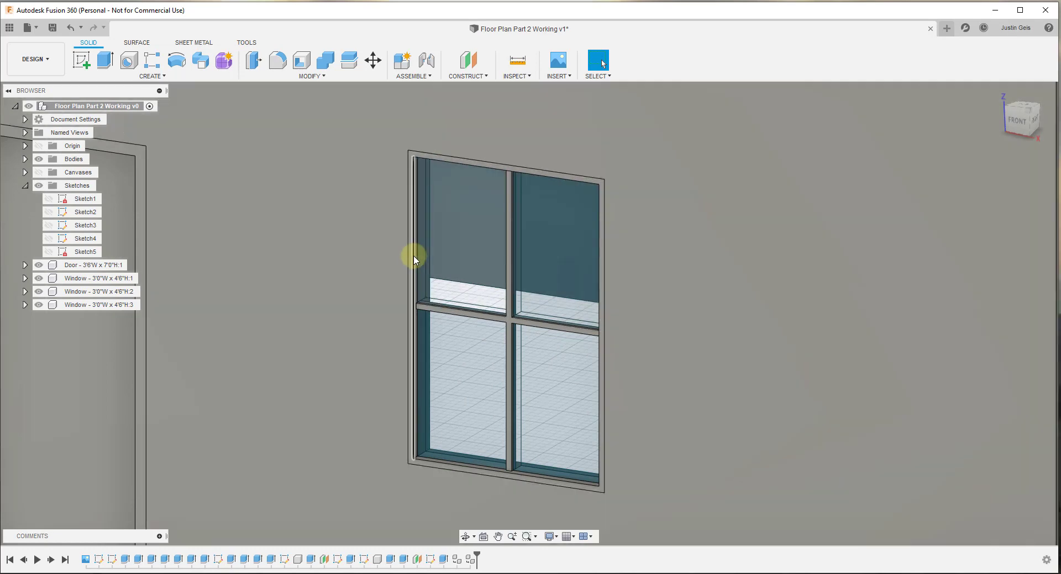
{"action": "scroll", "coordinate": [411, 263], "scroll_direction": "down", "scroll_amount": 5}
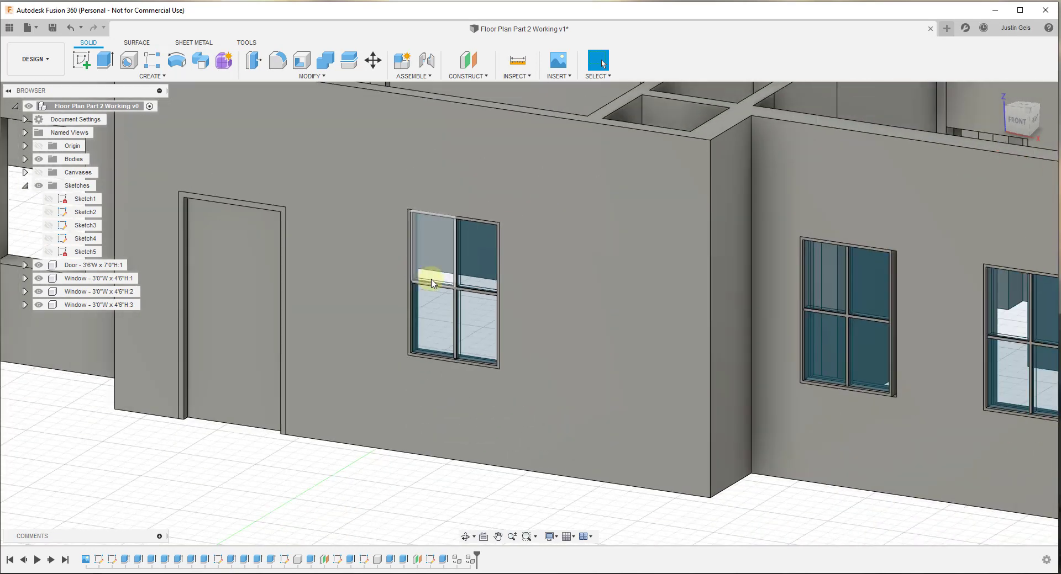
{"action": "scroll", "coordinate": [431, 277], "scroll_direction": "up", "scroll_amount": 1}
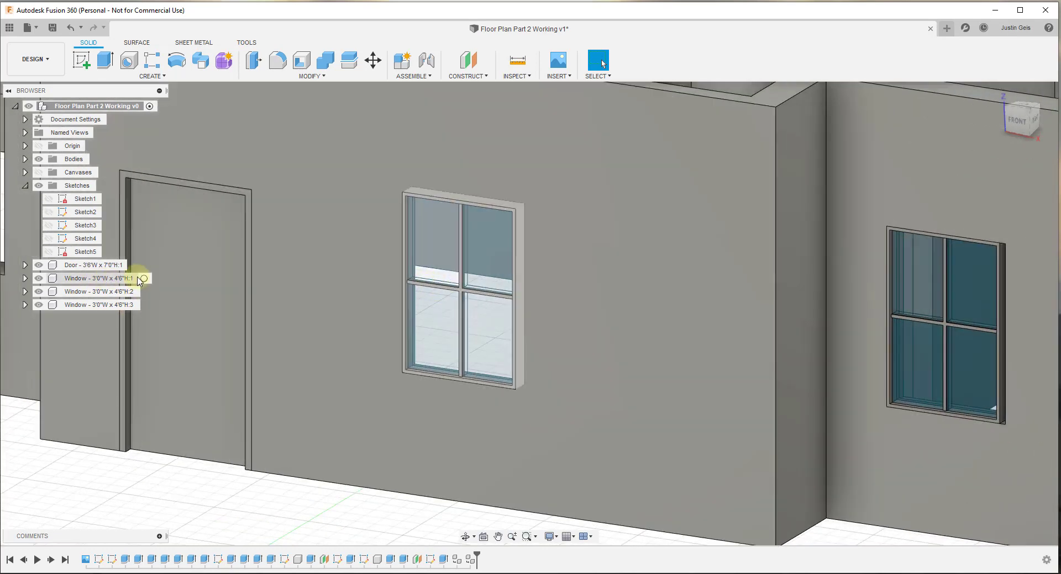
{"action": "left_click", "coordinate": [143, 279]}
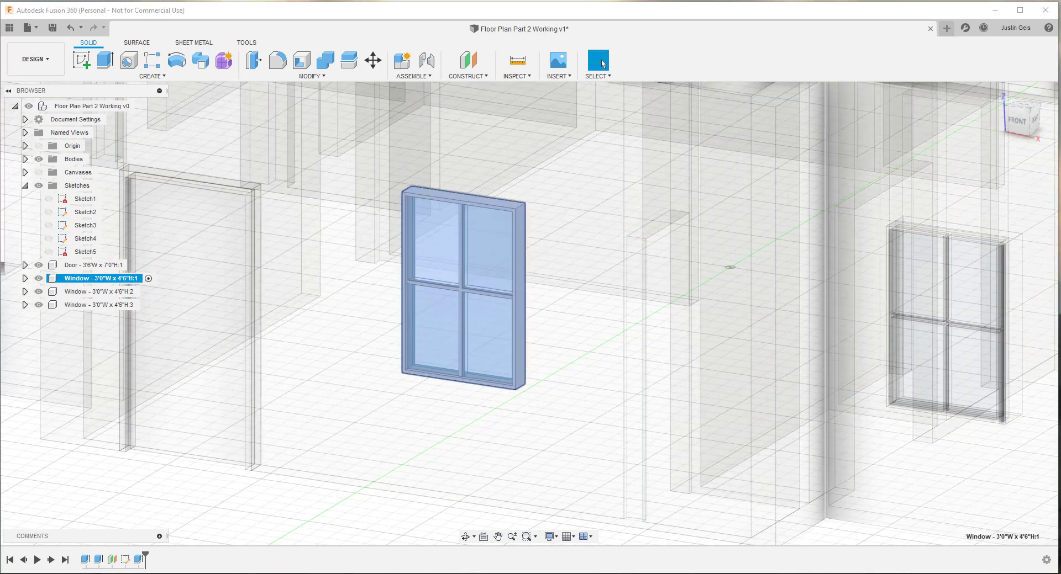
Apply a wood appearance from the library to the active window's frame body, Body1, leaving the glass panes as they are.
{"action": "left_click", "coordinate": [409, 77]}
{"action": "left_click", "coordinate": [313, 77]}
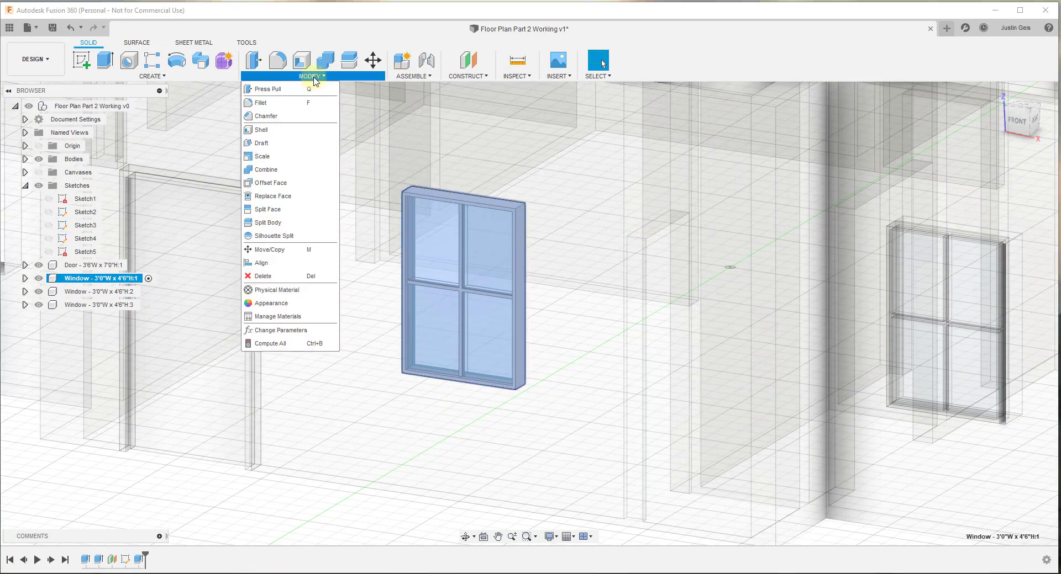
{"action": "left_click", "coordinate": [271, 304]}
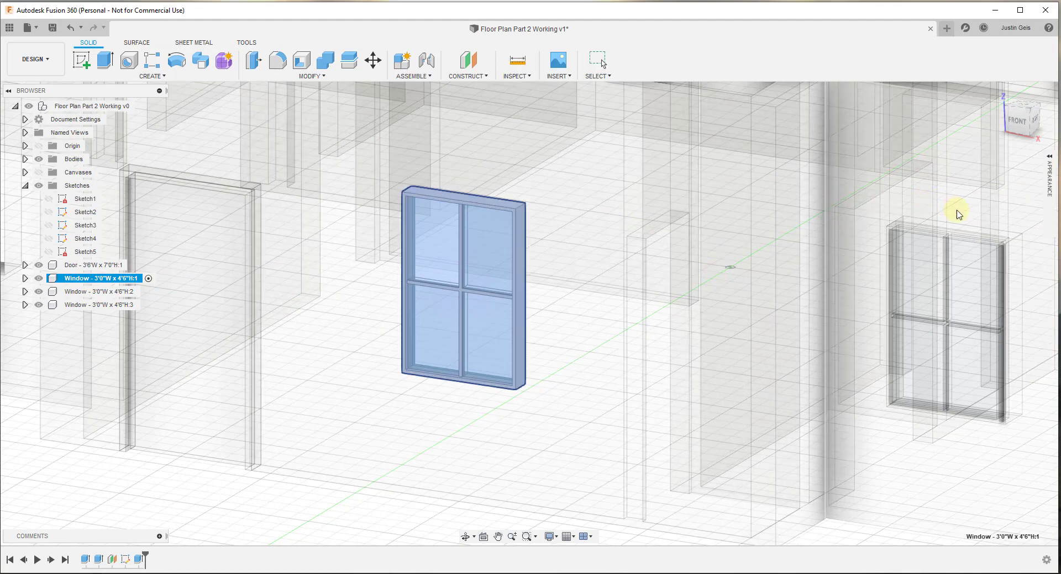
{"action": "scroll", "coordinate": [897, 396], "scroll_direction": "up", "scroll_amount": 3}
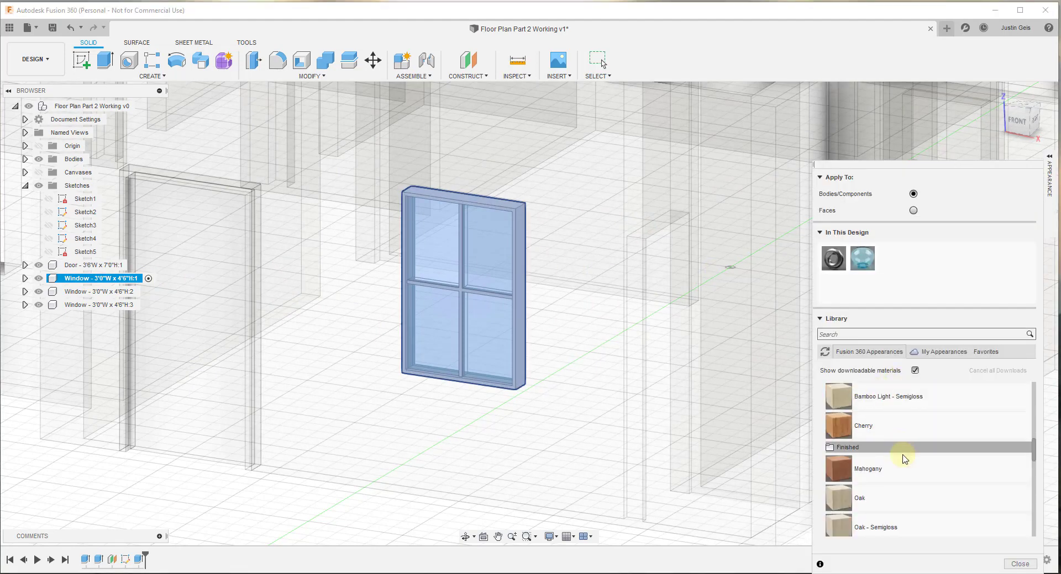
{"action": "scroll", "coordinate": [890, 442], "scroll_direction": "up", "scroll_amount": 2}
{"action": "scroll", "coordinate": [915, 463], "scroll_direction": "down", "scroll_amount": 4}
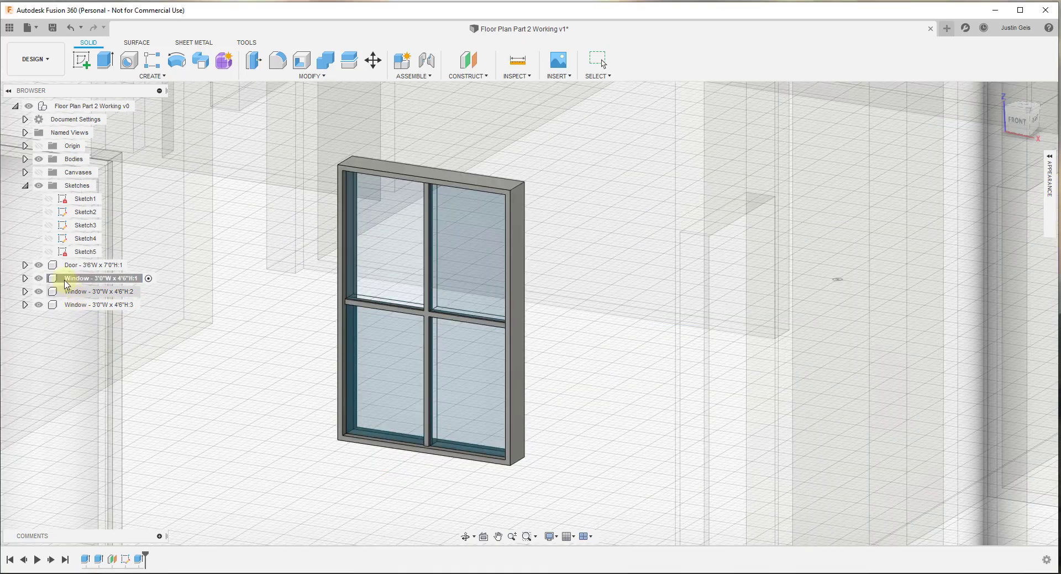
{"action": "left_click", "coordinate": [24, 279]}
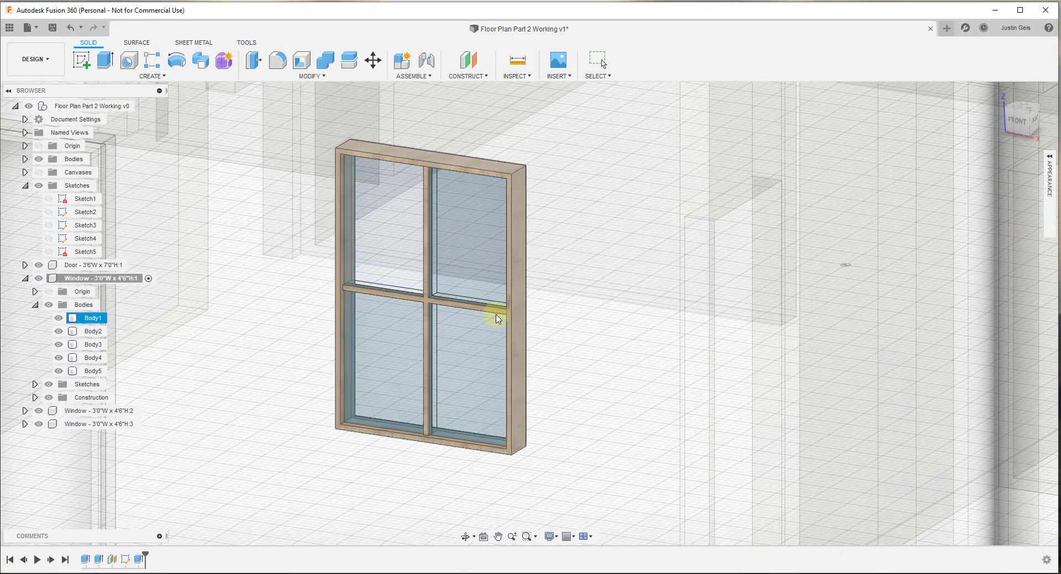
{"action": "mouse_move", "coordinate": [1047, 185]}
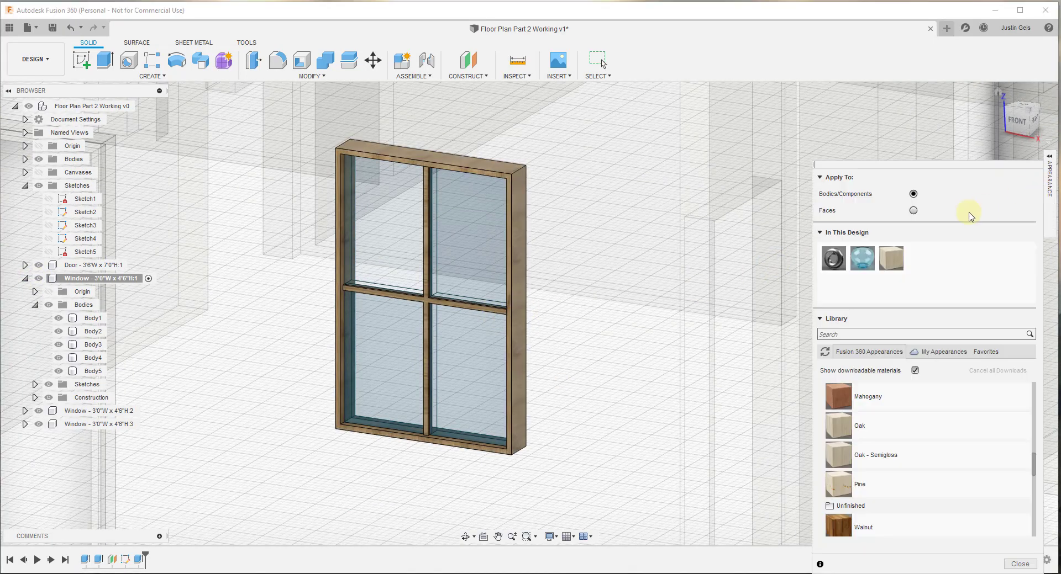
Temporarily hide the four glass pane bodies, Body2 to Body5, to check the frame alone, and show them again.
{"action": "left_click", "coordinate": [59, 359]}
{"action": "left_click", "coordinate": [59, 371]}
{"action": "left_click", "coordinate": [59, 345]}
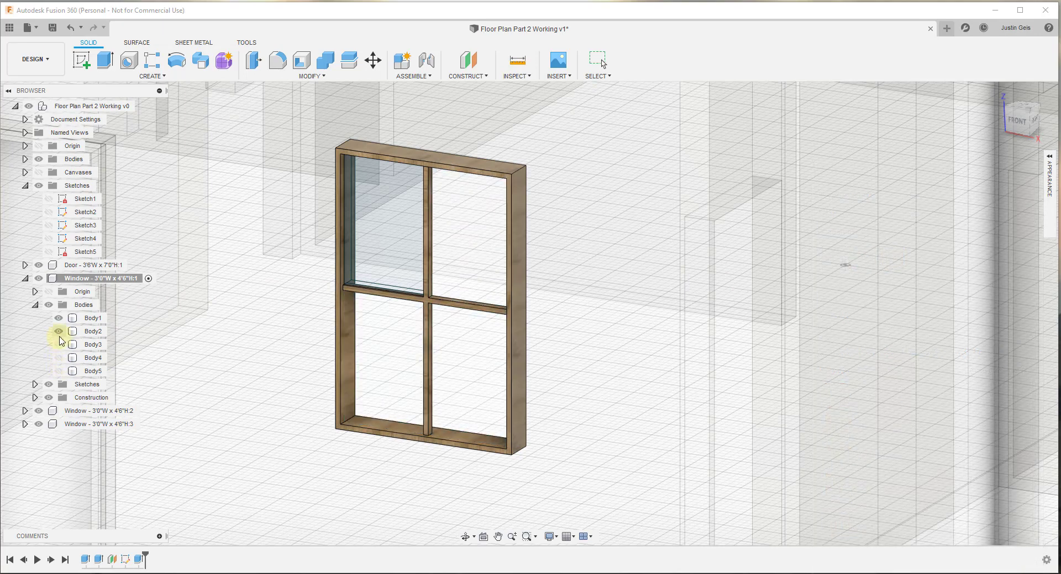
{"action": "left_click", "coordinate": [59, 331]}
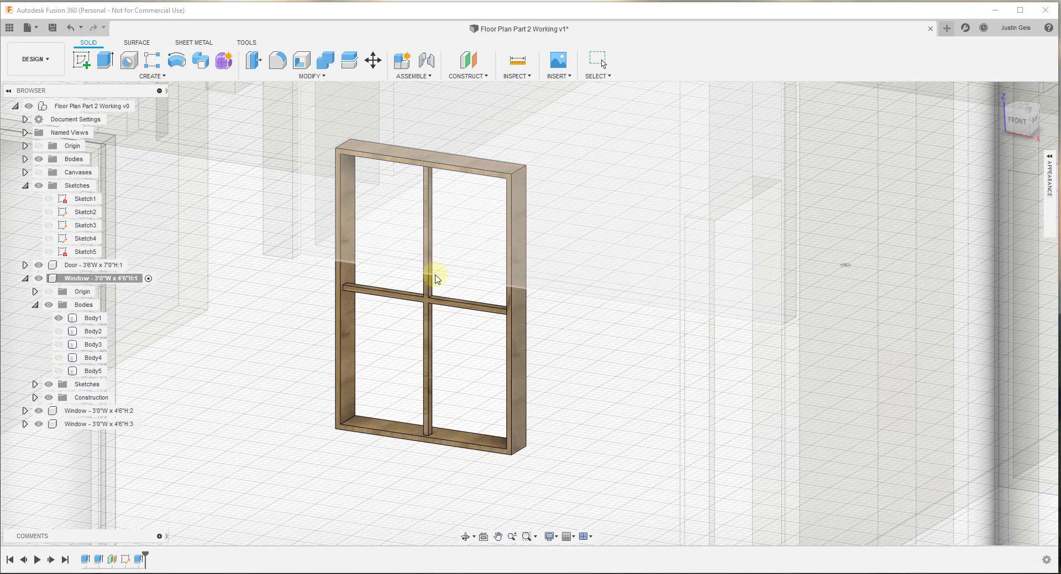
{"action": "left_click", "coordinate": [59, 332]}
{"action": "left_click", "coordinate": [59, 344]}
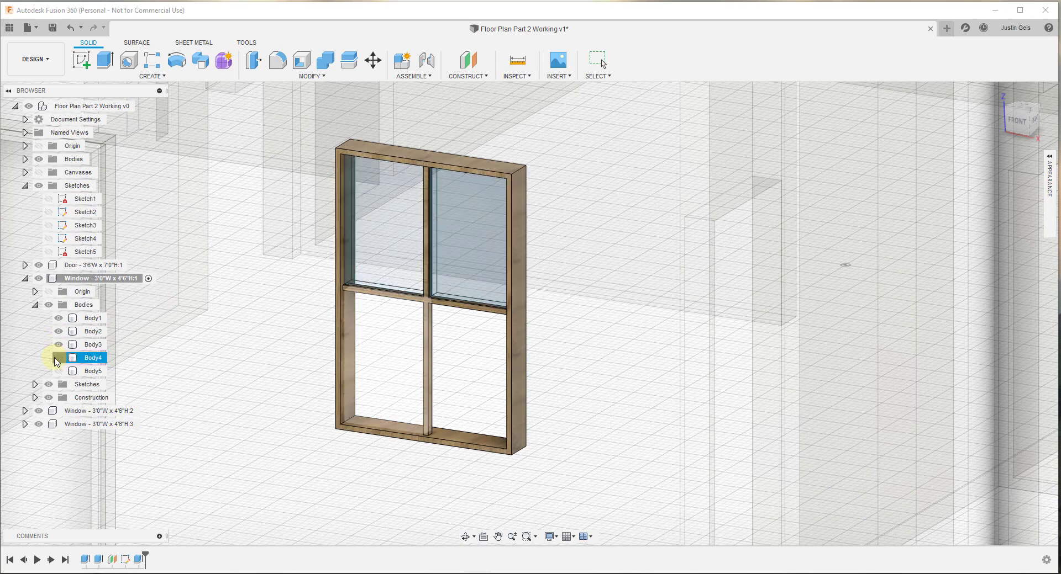
{"action": "left_click", "coordinate": [58, 358]}
{"action": "left_click", "coordinate": [59, 371]}
Make the top-level floor plan the active component again.
{"action": "scroll", "coordinate": [313, 329], "scroll_direction": "down", "scroll_amount": 3}
{"action": "scroll", "coordinate": [315, 325], "scroll_direction": "down", "scroll_amount": 3}
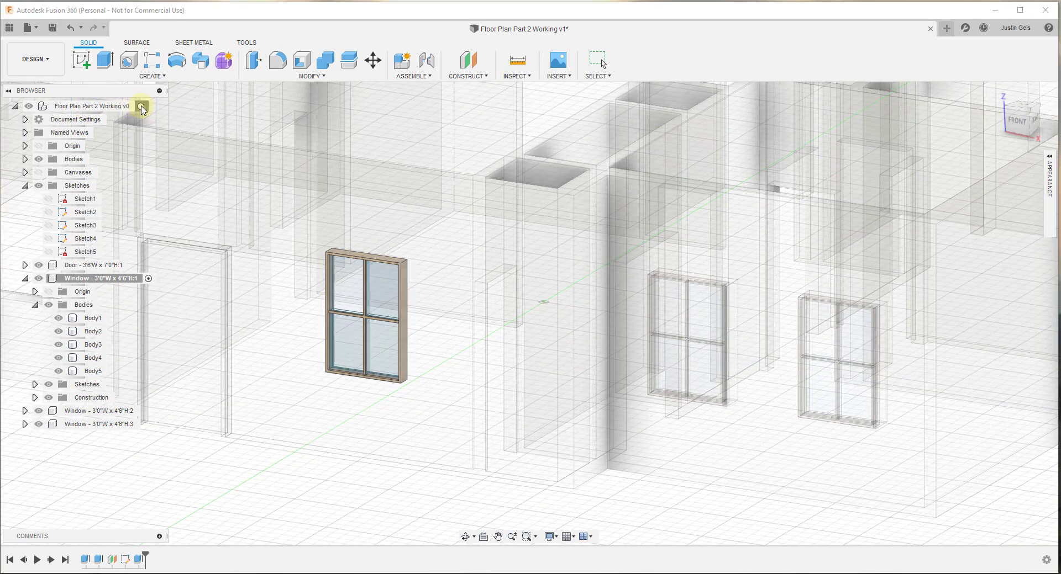
{"action": "left_click", "coordinate": [142, 106]}
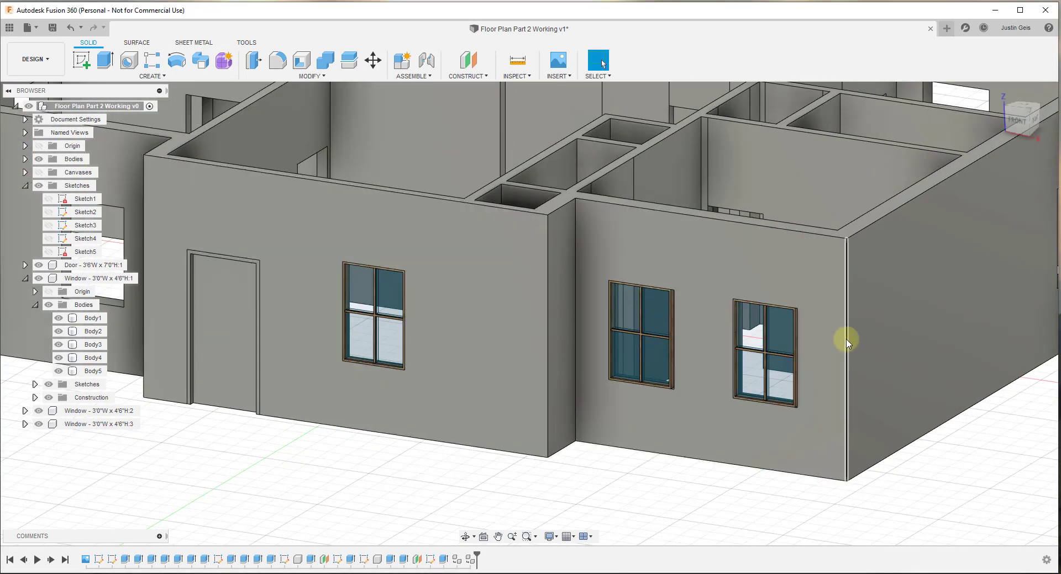
Examine the three windows in the front walls to compare the frame appearance across the copies.
{"action": "scroll", "coordinate": [658, 343], "scroll_direction": "up", "scroll_amount": 5}
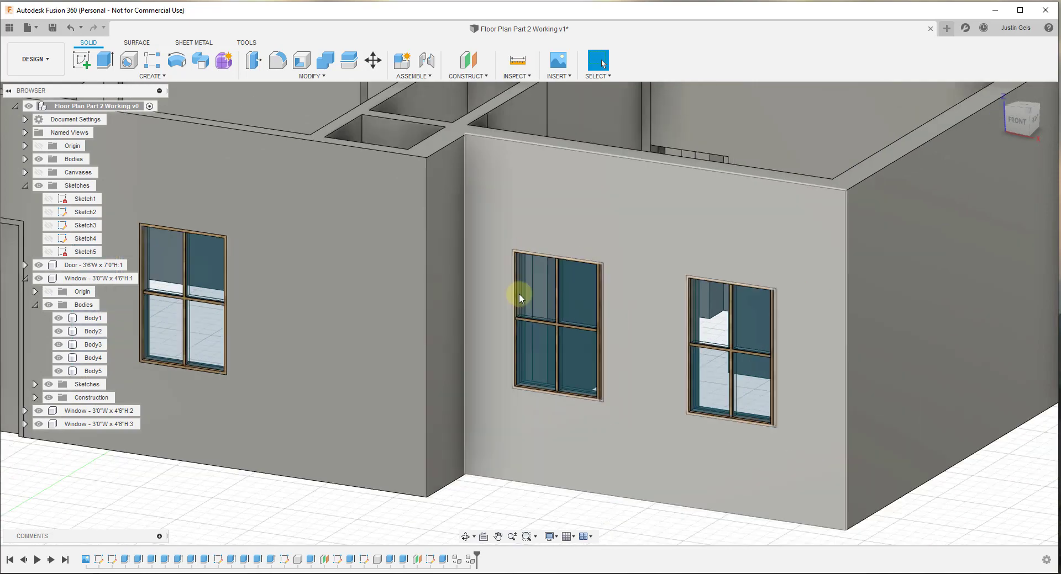
{"action": "scroll", "coordinate": [518, 296], "scroll_direction": "down", "scroll_amount": 5}
{"action": "scroll", "coordinate": [215, 295], "scroll_direction": "up", "scroll_amount": 3}
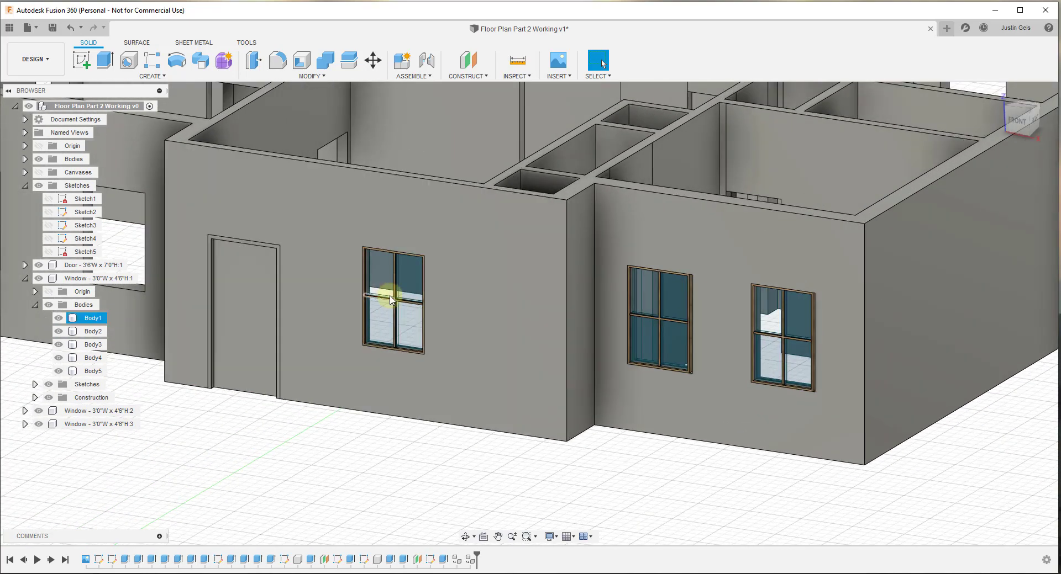
{"action": "scroll", "coordinate": [391, 300], "scroll_direction": "up", "scroll_amount": 4}
{"action": "scroll", "coordinate": [409, 312], "scroll_direction": "down", "scroll_amount": 5}
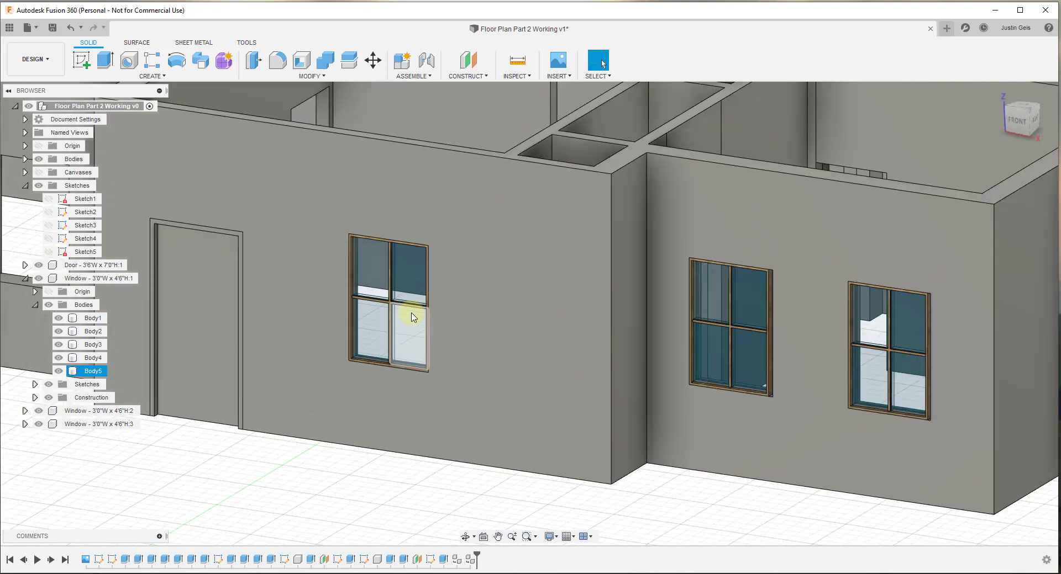
{"action": "scroll", "coordinate": [514, 284], "scroll_direction": "up", "scroll_amount": 2}
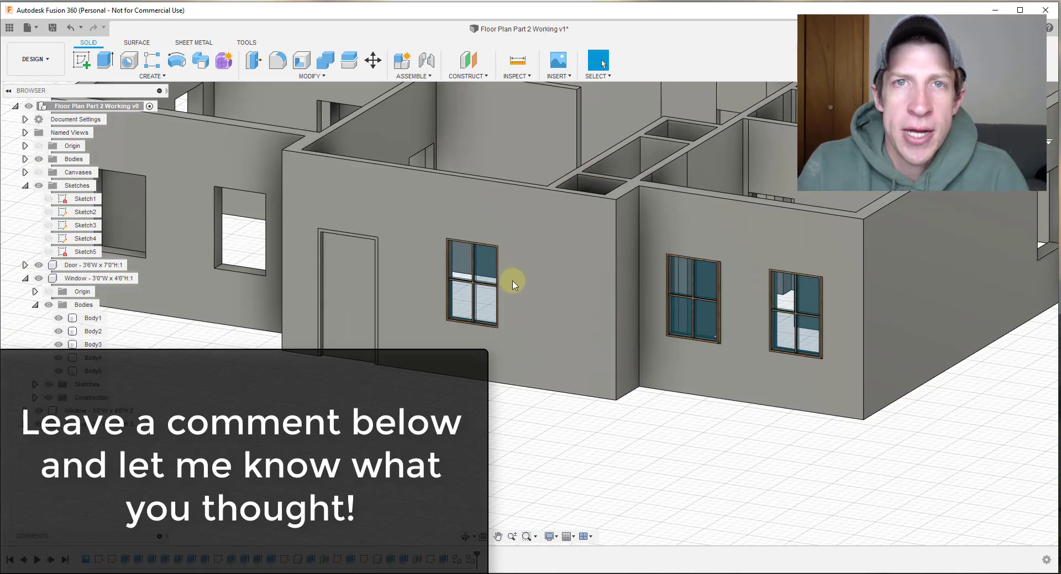